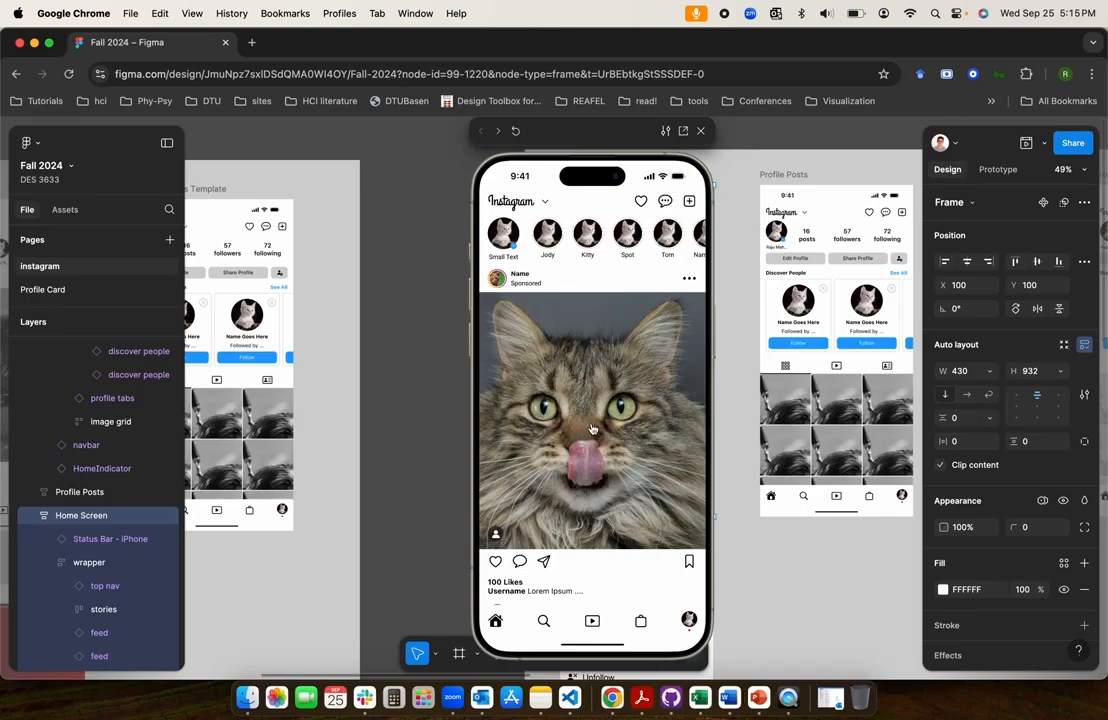
# Test the prototype's like interaction by double-tapping the cat post, unliking it with the heart, and double-tapping the post again
pyautogui.doubleClick(592, 428)
pyautogui.scroll(-1, 586, 485)
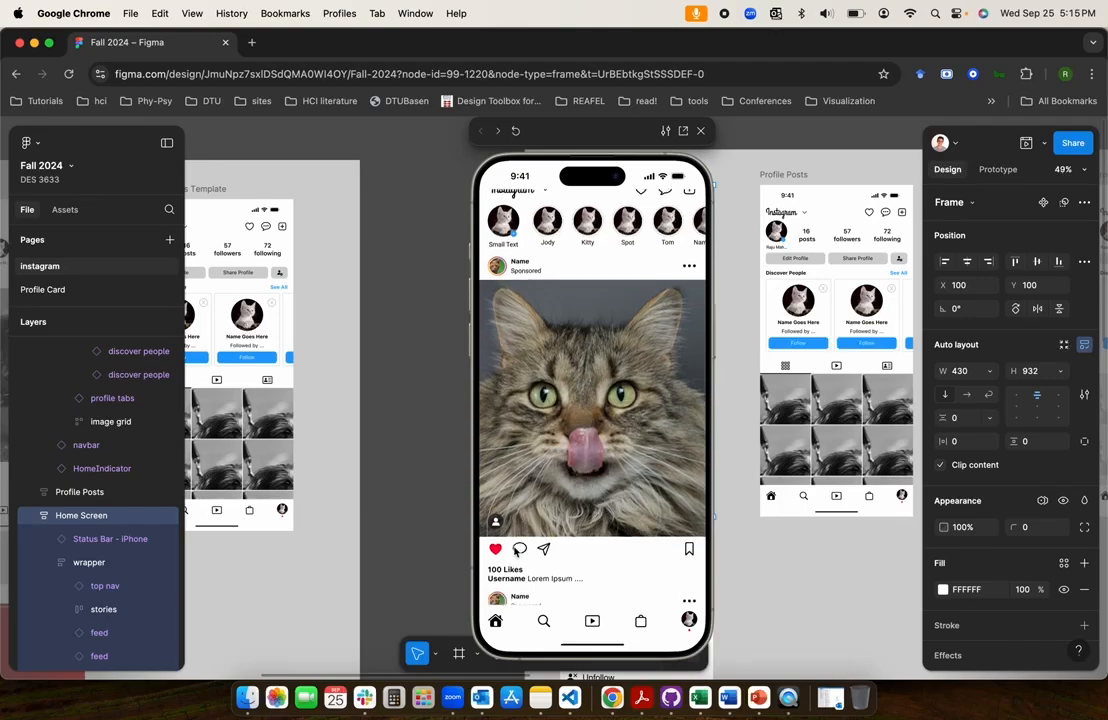
pyautogui.click(496, 553)
pyautogui.doubleClick(598, 441)
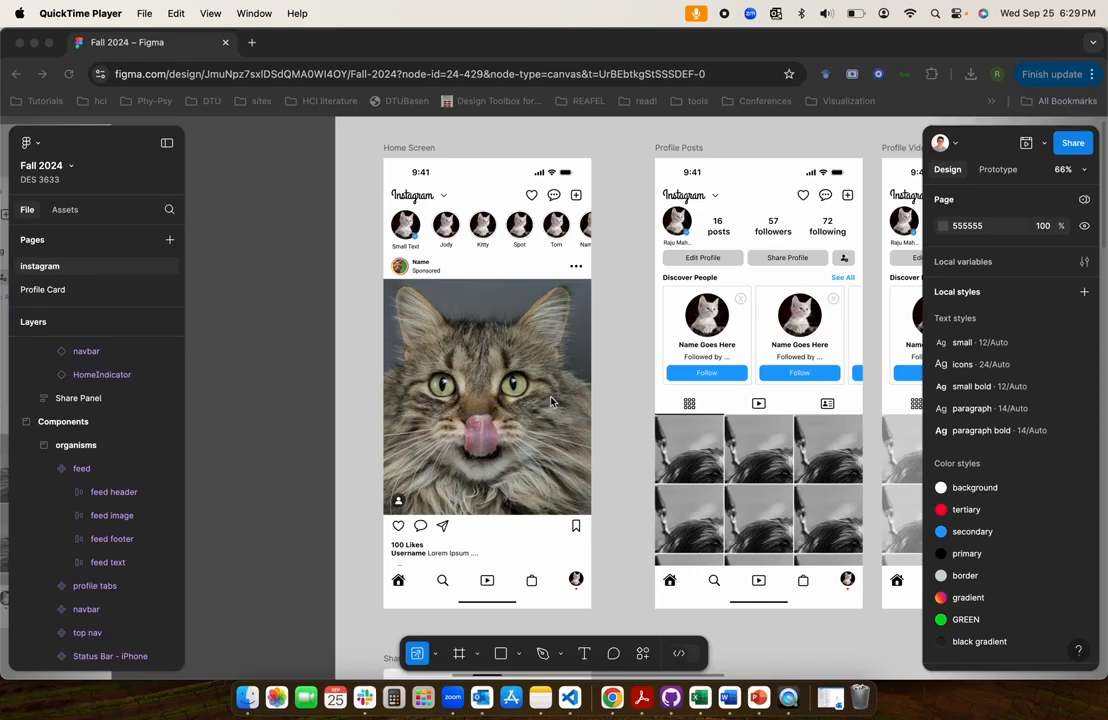
pyautogui.click(294, 370)
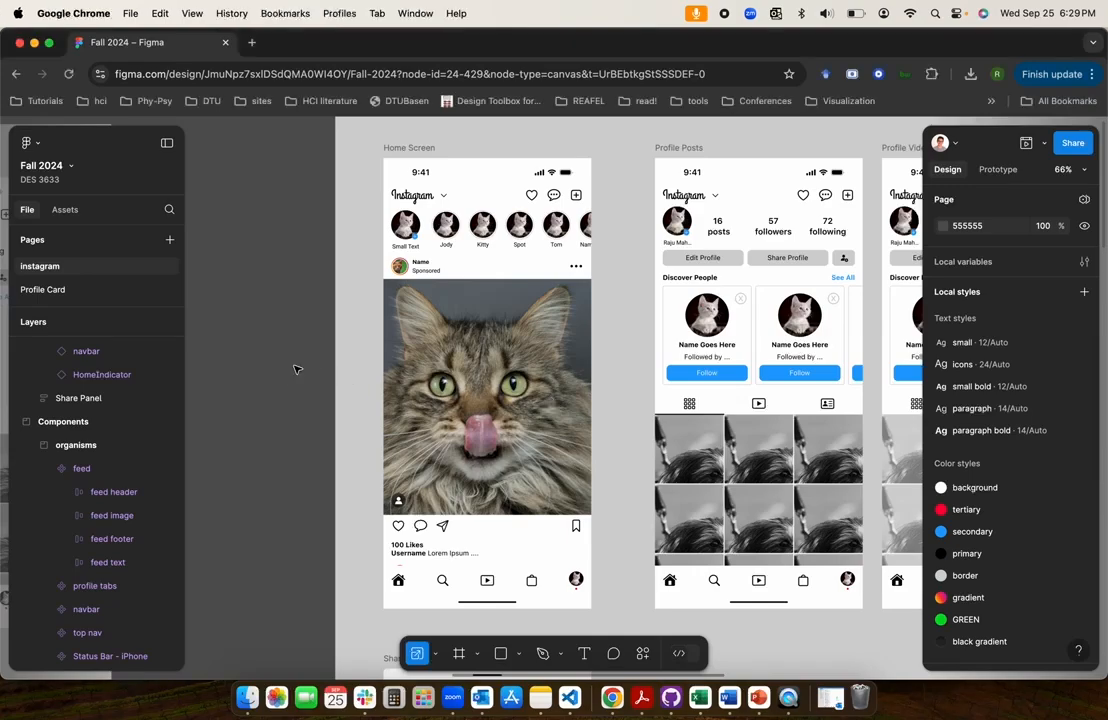
pyautogui.hscroll(-4, 294, 370)
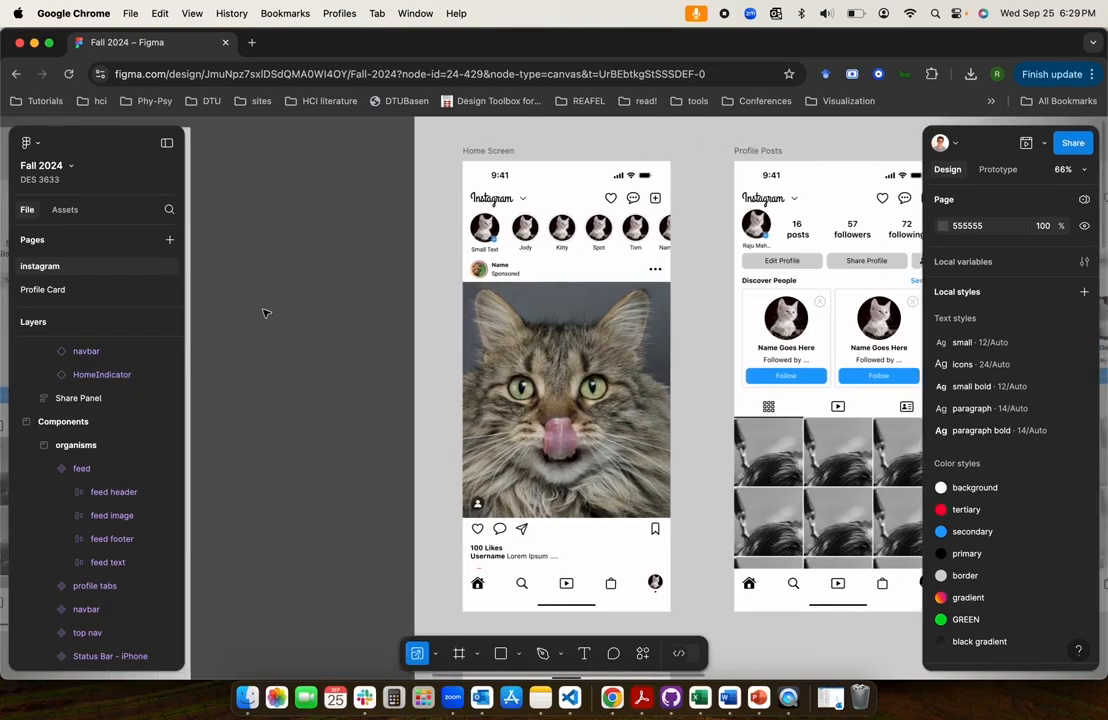
pyautogui.press('super+v')
pyautogui.press('super+z')
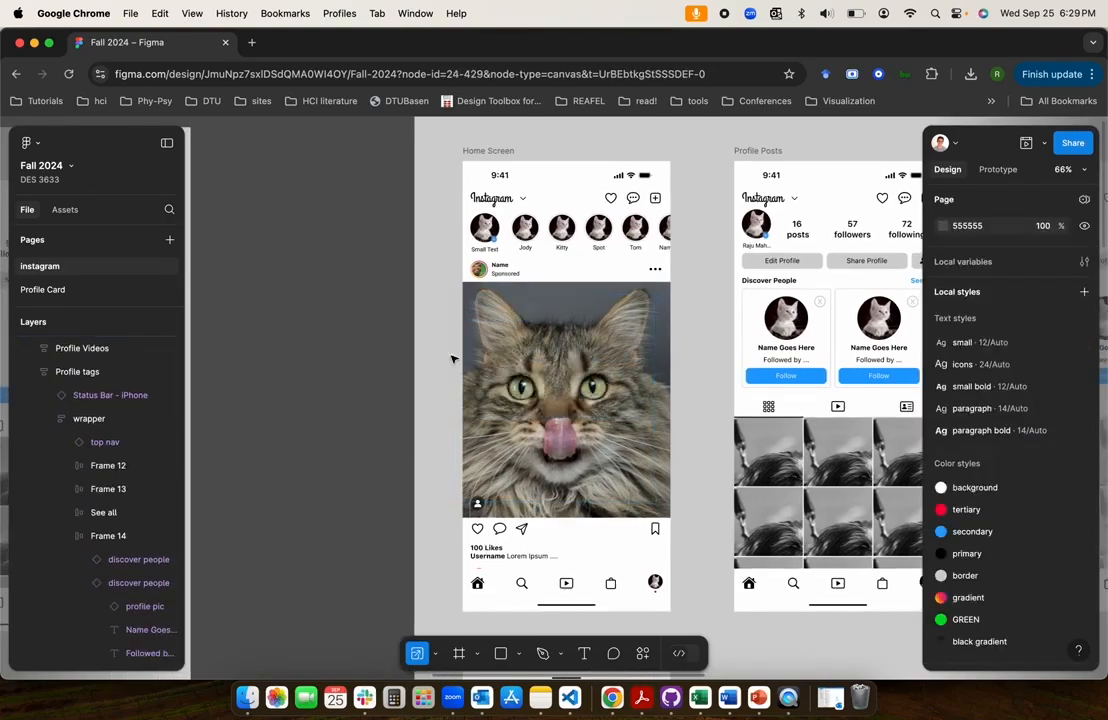
# Draw a text box about 325 × 407 beside the Home Screen frame and write "Initial State of the post"
pyautogui.click(585, 657)
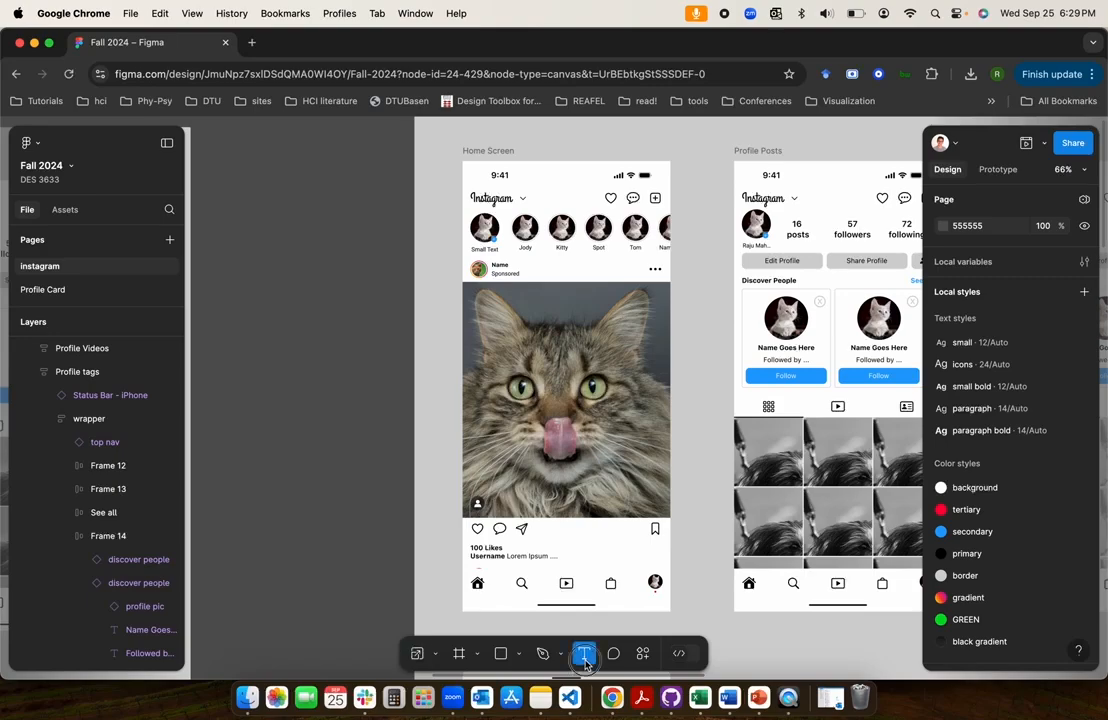
pyautogui.moveTo(232, 285); pyautogui.dragTo(389, 481)
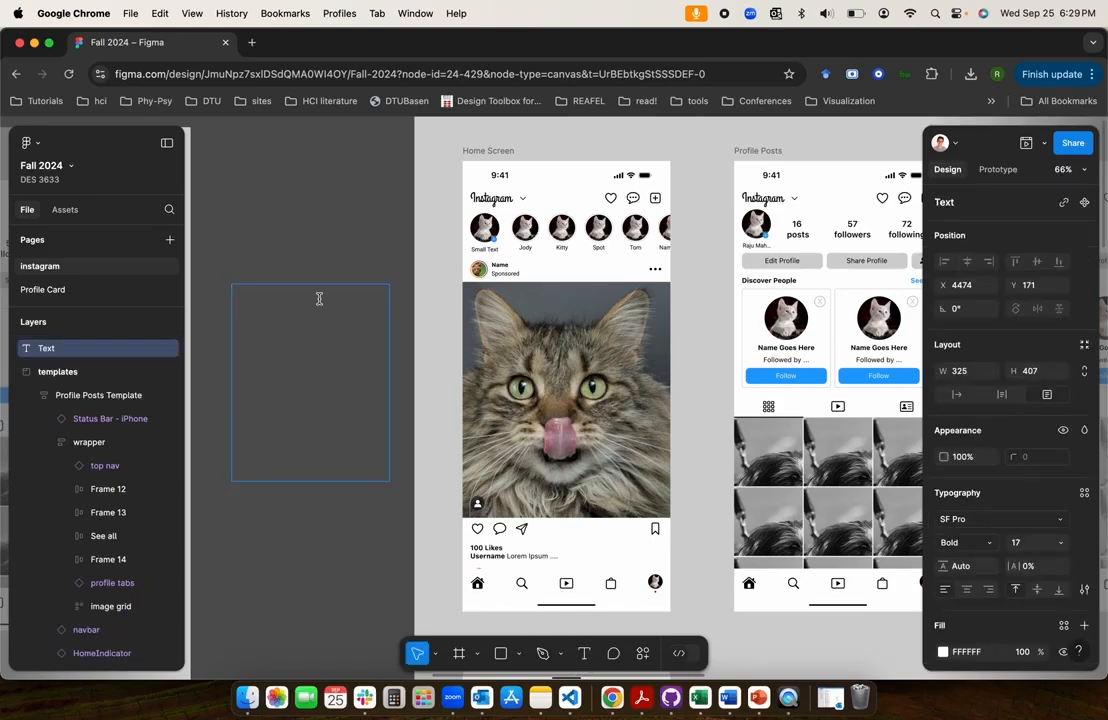
pyautogui.write('Initial State of the post')
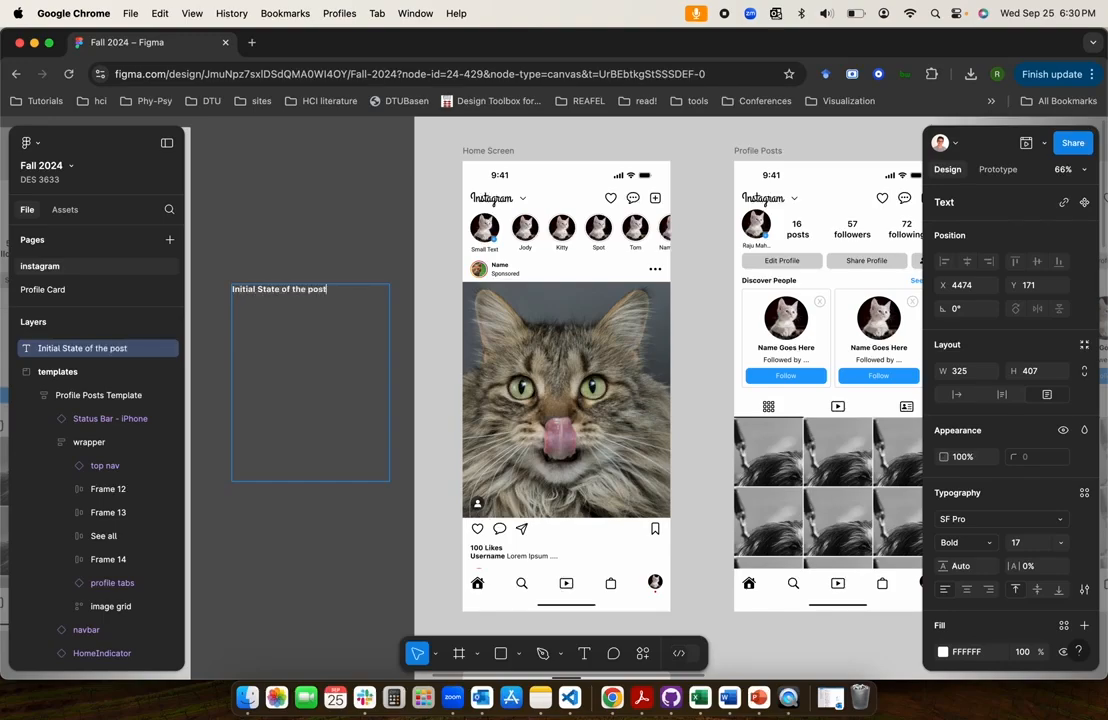
# Add the line "1st Tap: no change on the post state" below the first line of the notes
pyautogui.press('super+a')
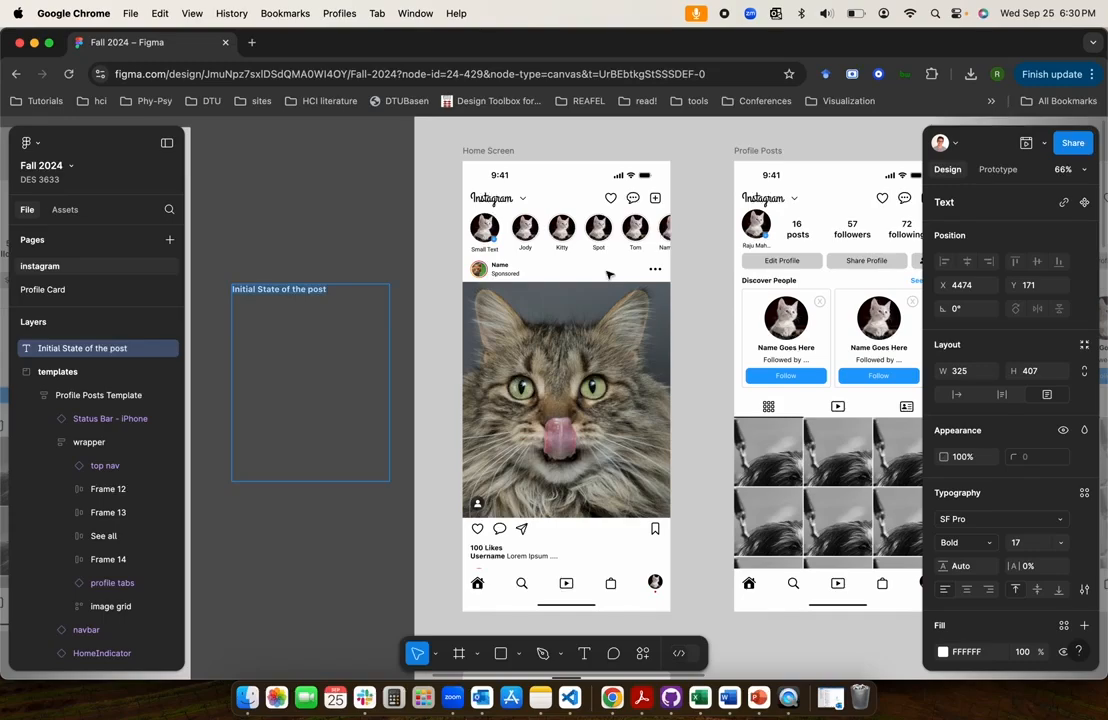
pyautogui.click(349, 289)
pyautogui.press('Return')
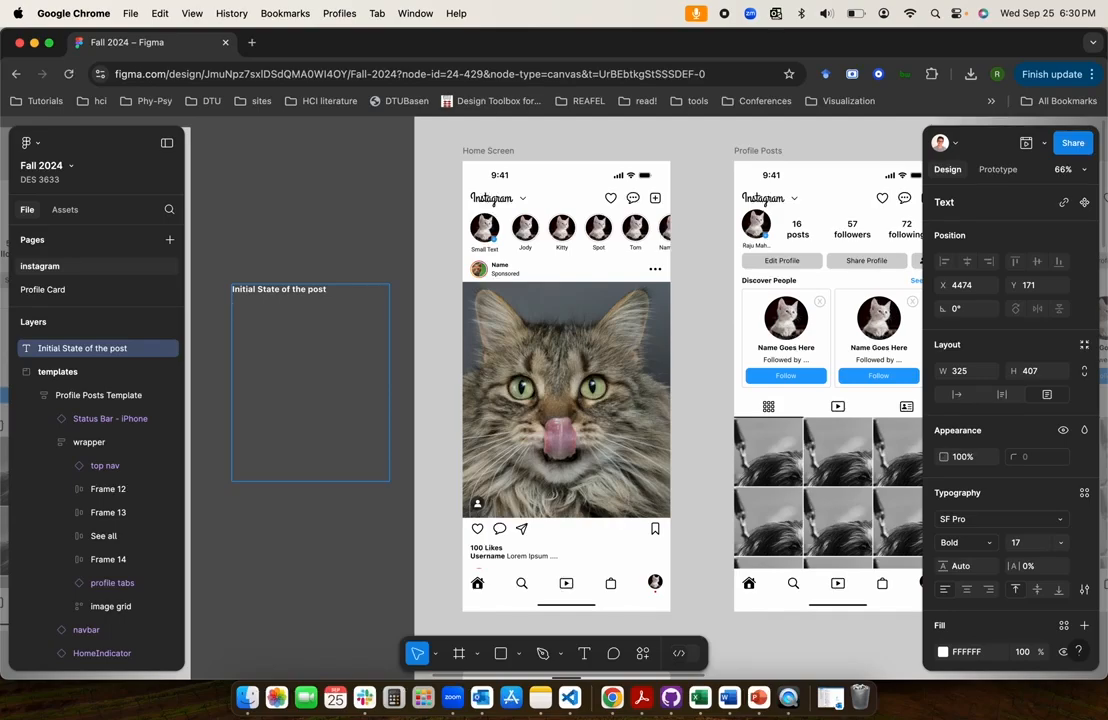
pyautogui.write('1st Tap: nothing')
pyautogui.hotkey('alt', 'shift', 'Left')
pyautogui.write('no change on the')
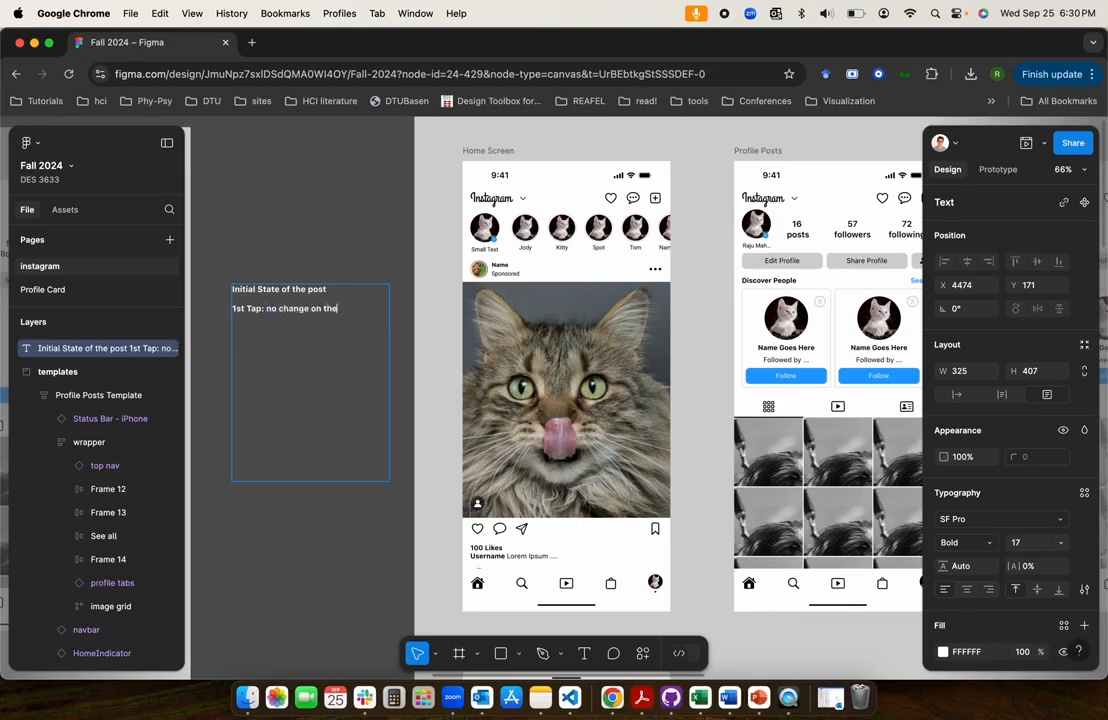
pyautogui.write(' state')
pyautogui.hotkey('alt', 'Left')
pyautogui.write('post')
# Add the heading "2nd tap:" to the notes with the bullet "a white heart grows"
pyautogui.press('super+Right')
pyautogui.press('Return')
pyautogui.write('2nd tap:')
pyautogui.press('Return')
pyautogui.write('a white heart g')
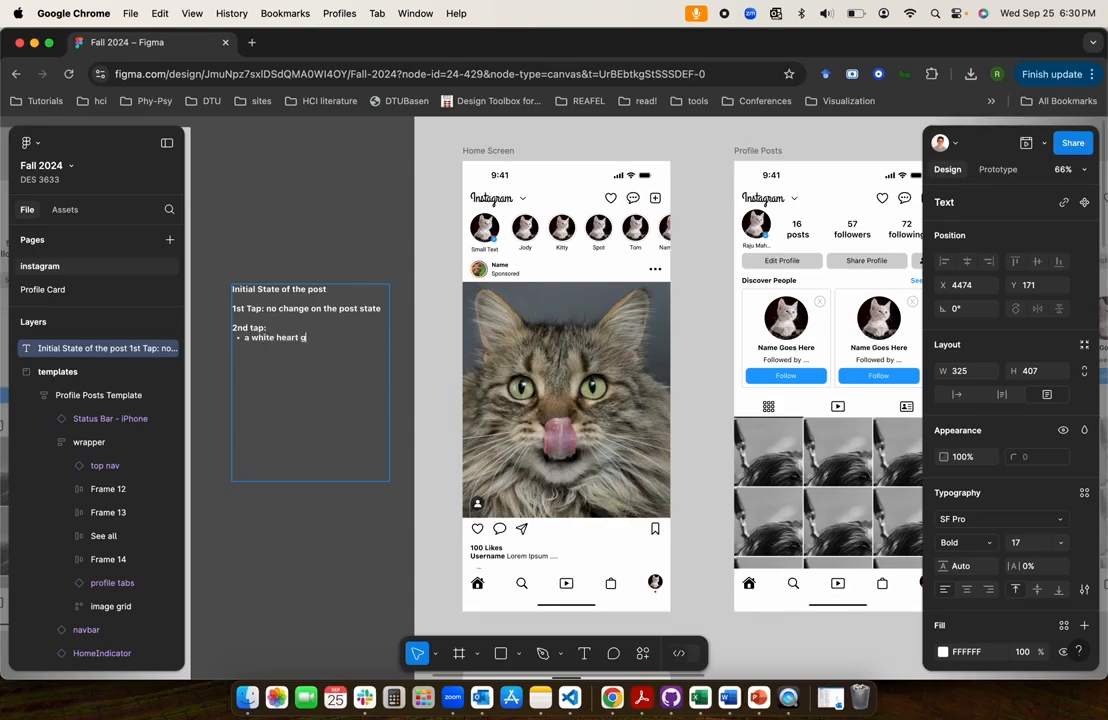
pyautogui.write('rows')
# Add the bullets "it stays few few ms and goes away" and "Like button gets highlighted" under the 2nd tap heading
pyautogui.write('it stays')
pyautogui.write(' few few')
pyautogui.write(' ms')
pyautogui.write(' and goes')
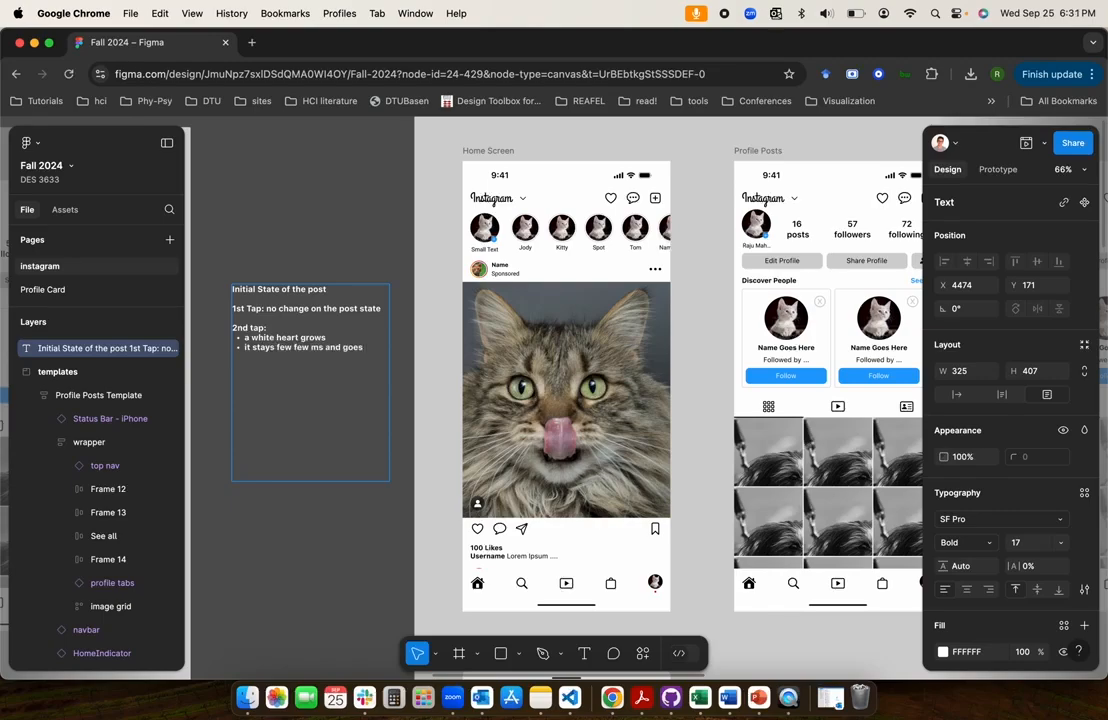
pyautogui.write(' away')
pyautogui.press('Return')
pyautogui.write('Like button gets highlighted')
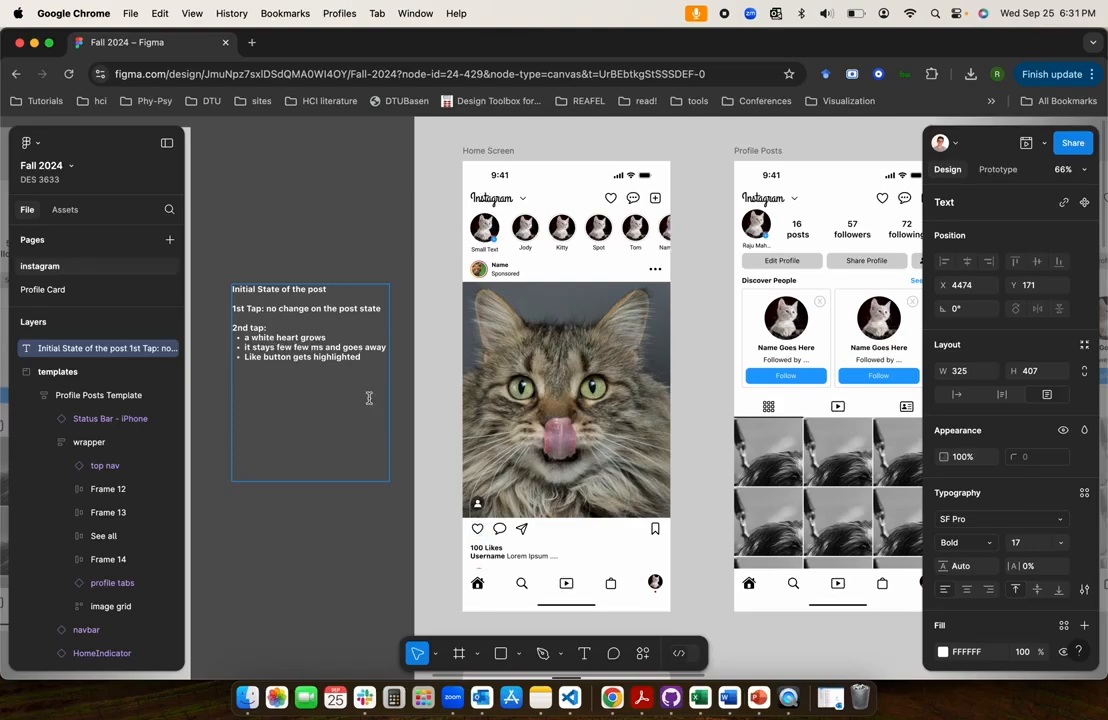
# Add the heading "Users Unlike the post" below the 2nd tap bullets, removing any extra wording
pyautogui.press('Return')
pyautogui.write('Users can tap on the Like button')
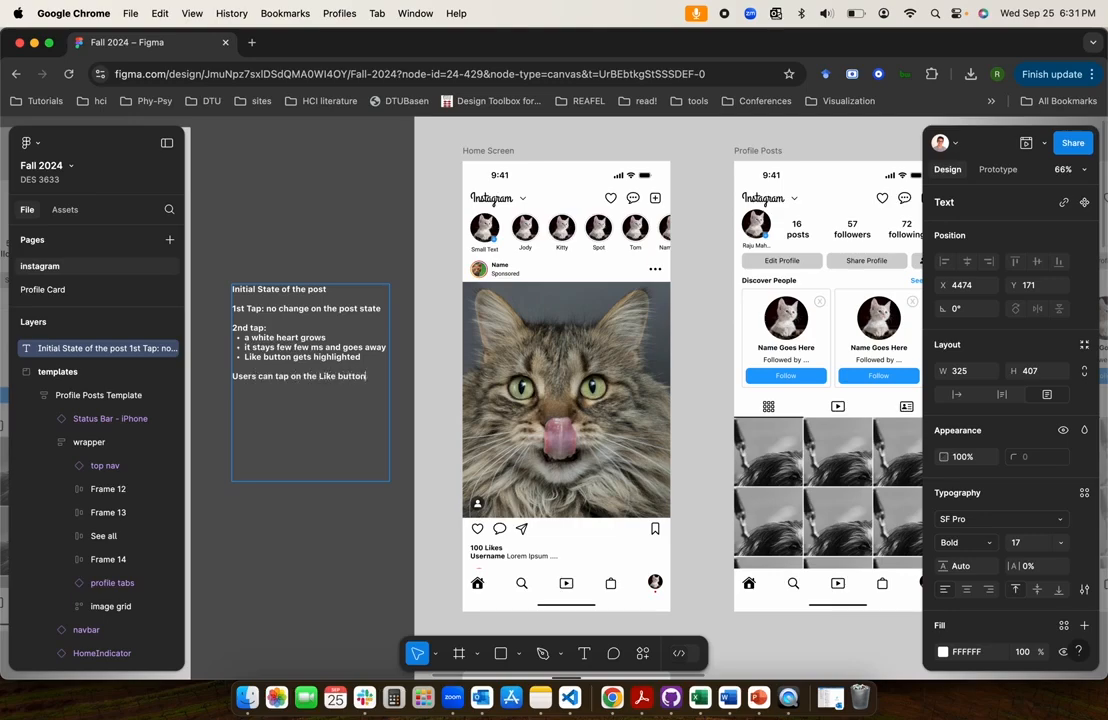
pyautogui.write(' to Unlike the post')
pyautogui.hotkey('alt', 'Right')
pyautogui.press('shift+super+Right')
pyautogui.press('BackSpace')
# Add the bullet "reset the like button to outlined state" under the unlike heading
pyautogui.write('rest the l')
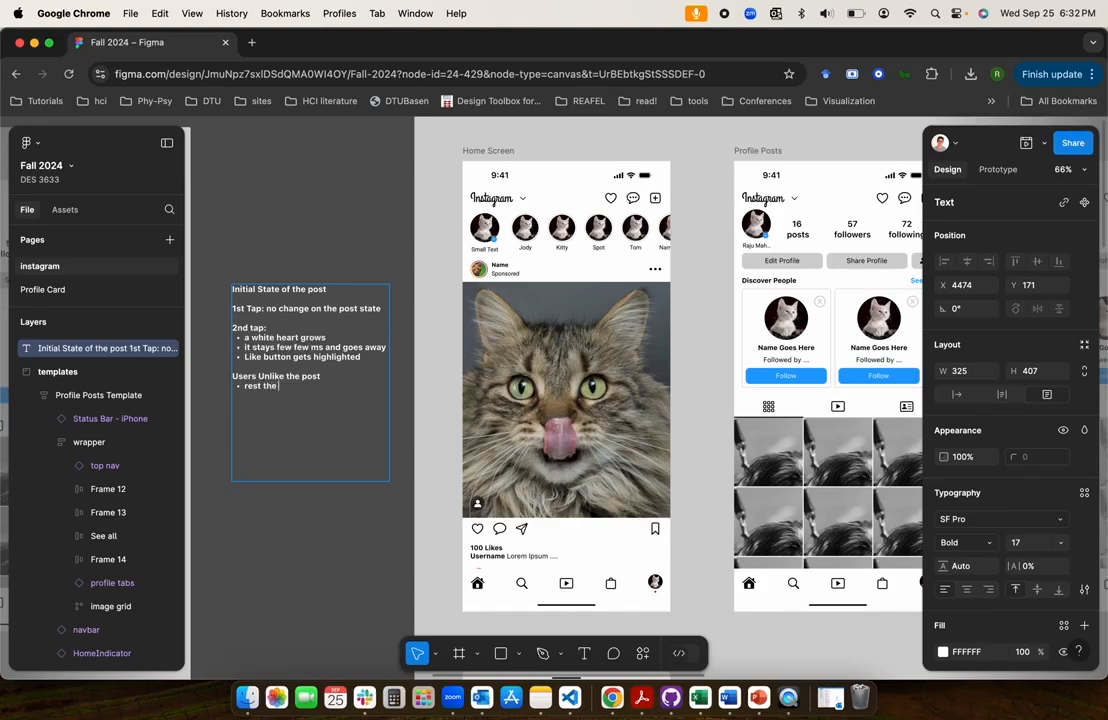
pyautogui.write('ike button to outlined state')
pyautogui.press('Up')
pyautogui.press('Left')
pyautogui.press('Left')
pyautogui.write('e')
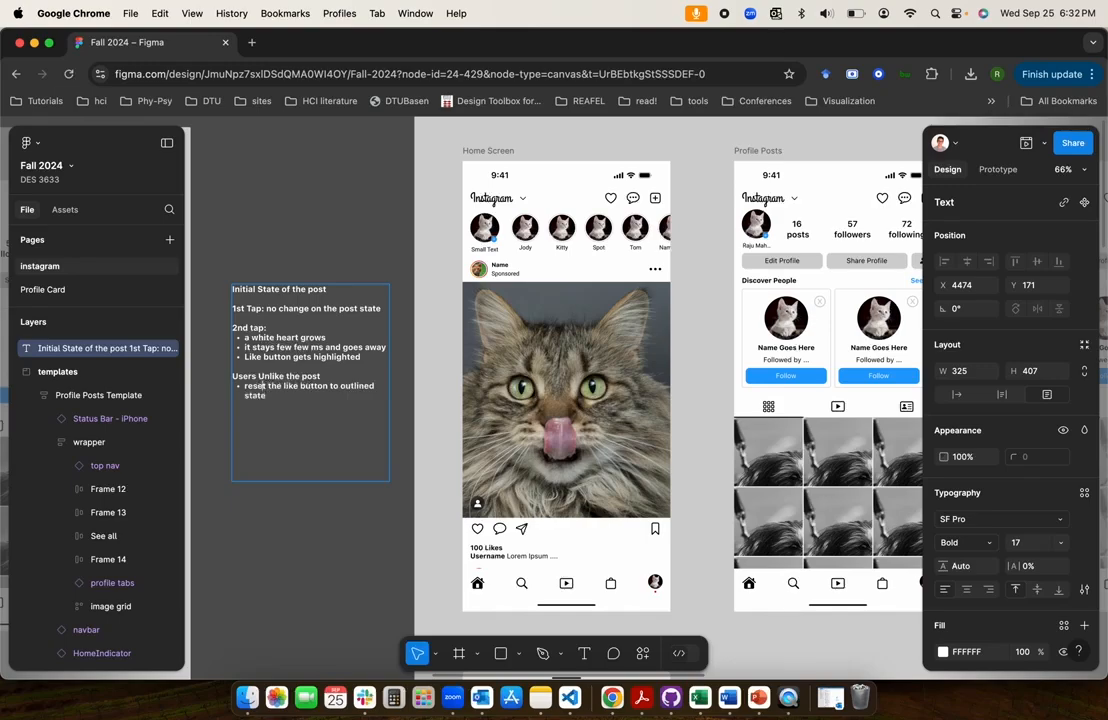
# Add the bullet "post goes back to the initial state" and widen the text box to about 369
pyautogui.press('Down')
pyautogui.write('post')
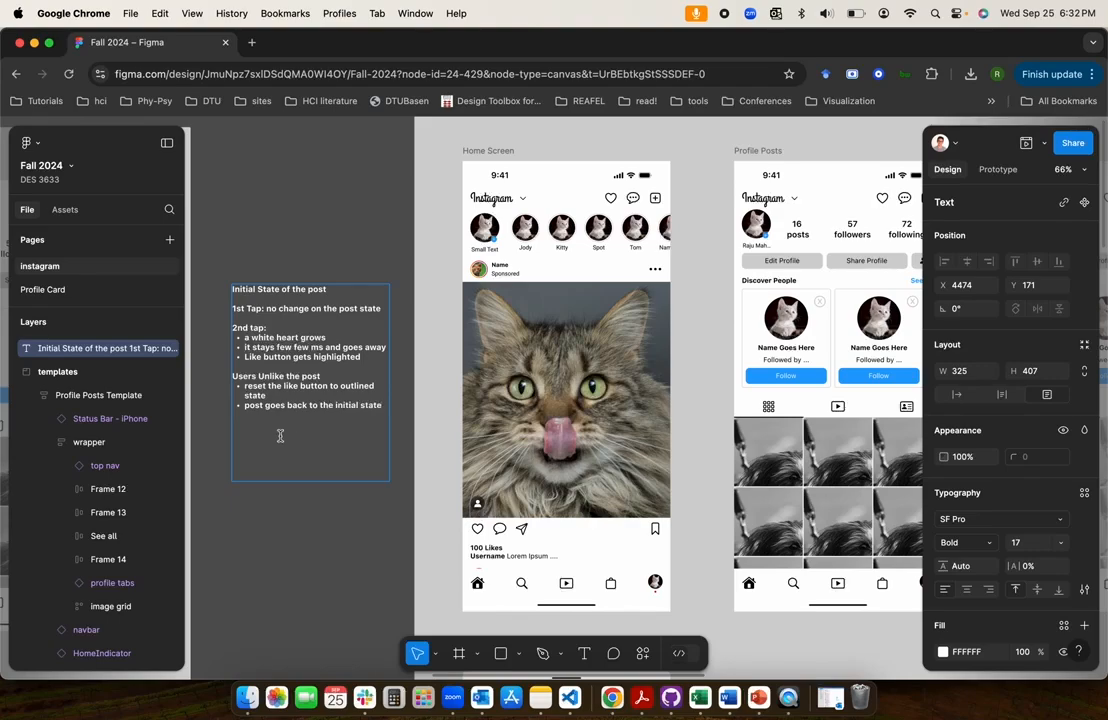
pyautogui.press('Escape')
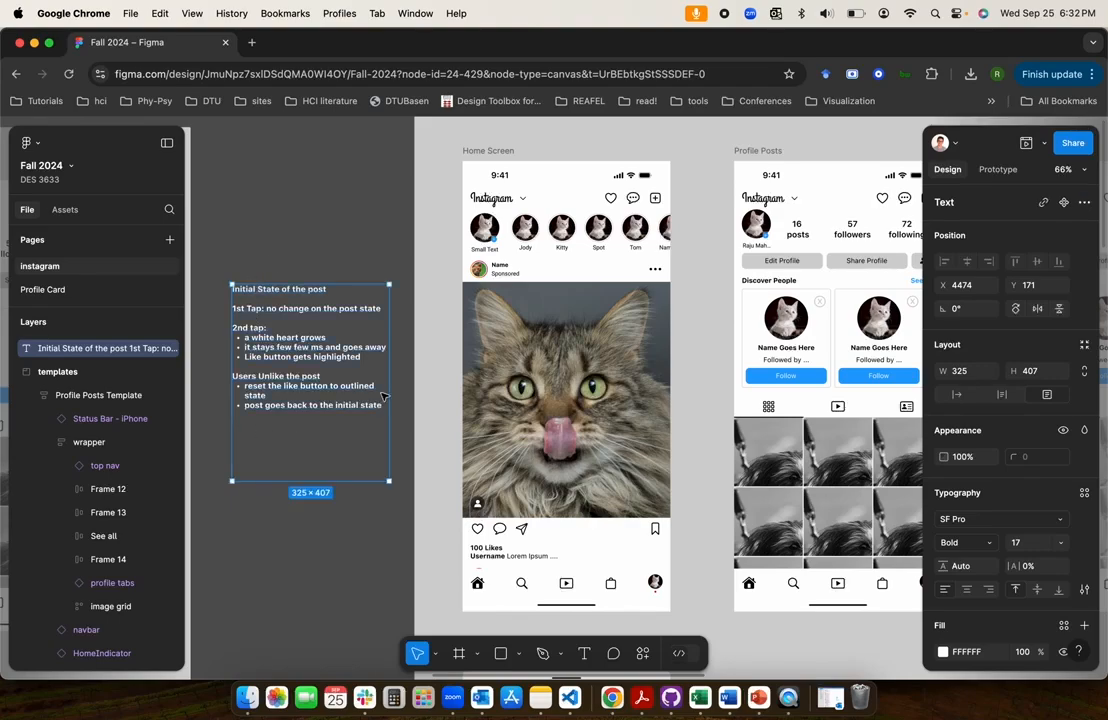
pyautogui.moveTo(388, 397); pyautogui.dragTo(413, 401)
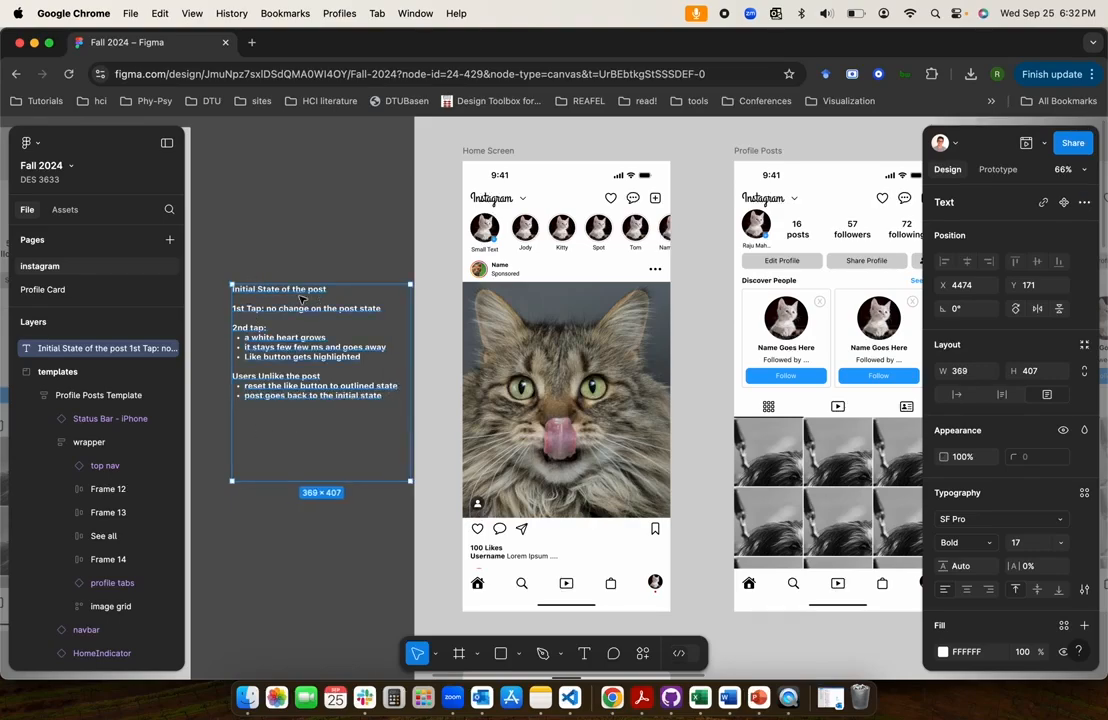
pyautogui.click(297, 251)
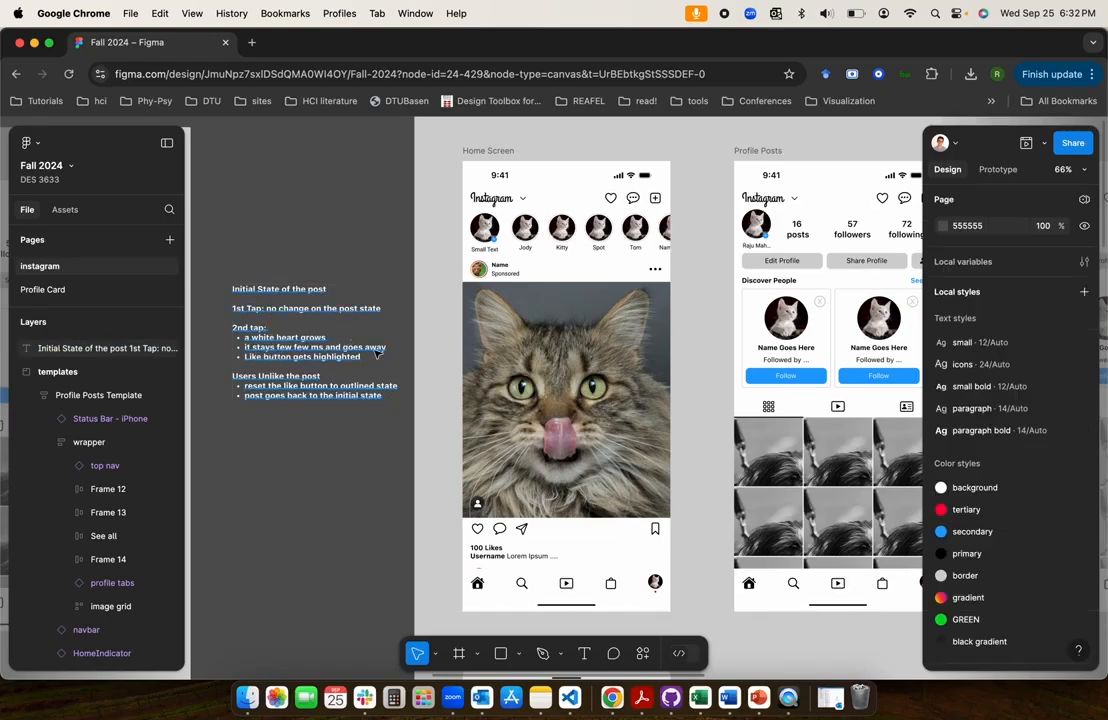
pyautogui.doubleClick(293, 364)
pyautogui.press('super+c')
pyautogui.click(314, 264)
pyautogui.click(310, 400)
pyautogui.click(340, 570)
pyautogui.click(535, 460)
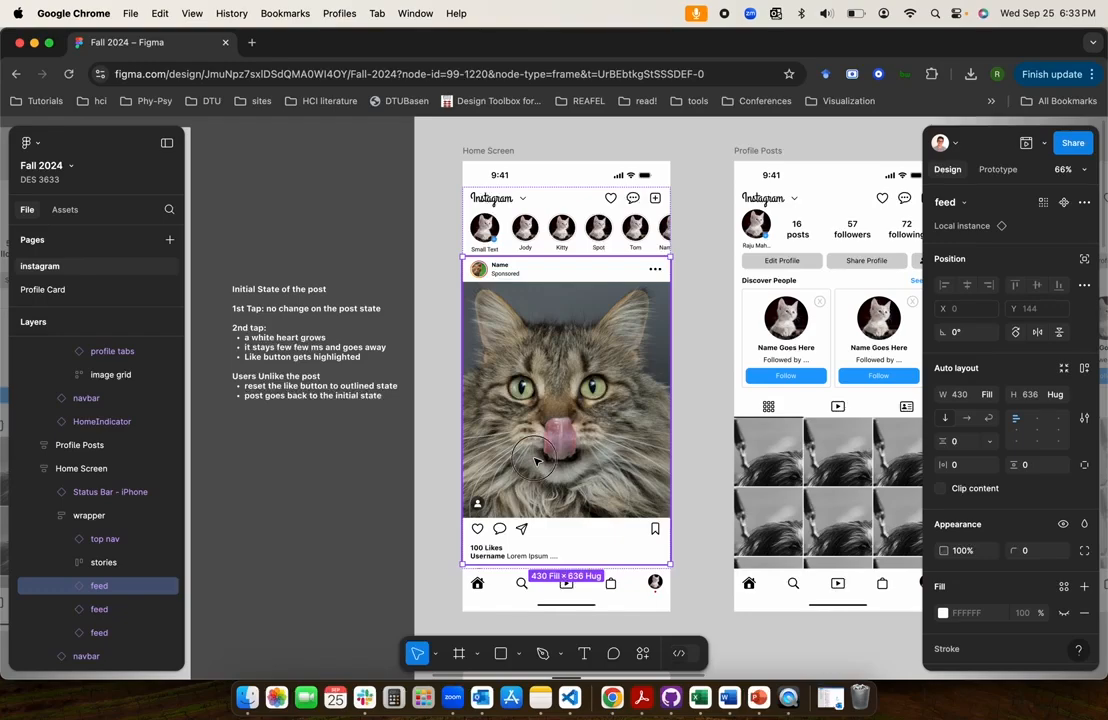
pyautogui.doubleClick(535, 460)
pyautogui.click(349, 486)
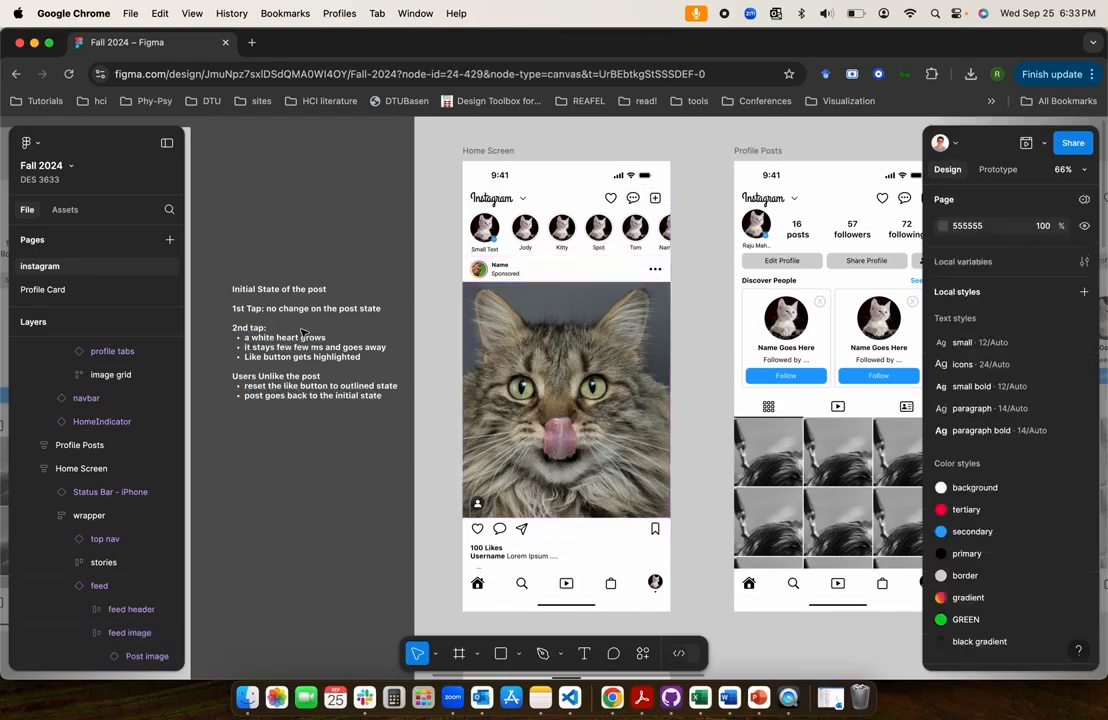
pyautogui.click(530, 308)
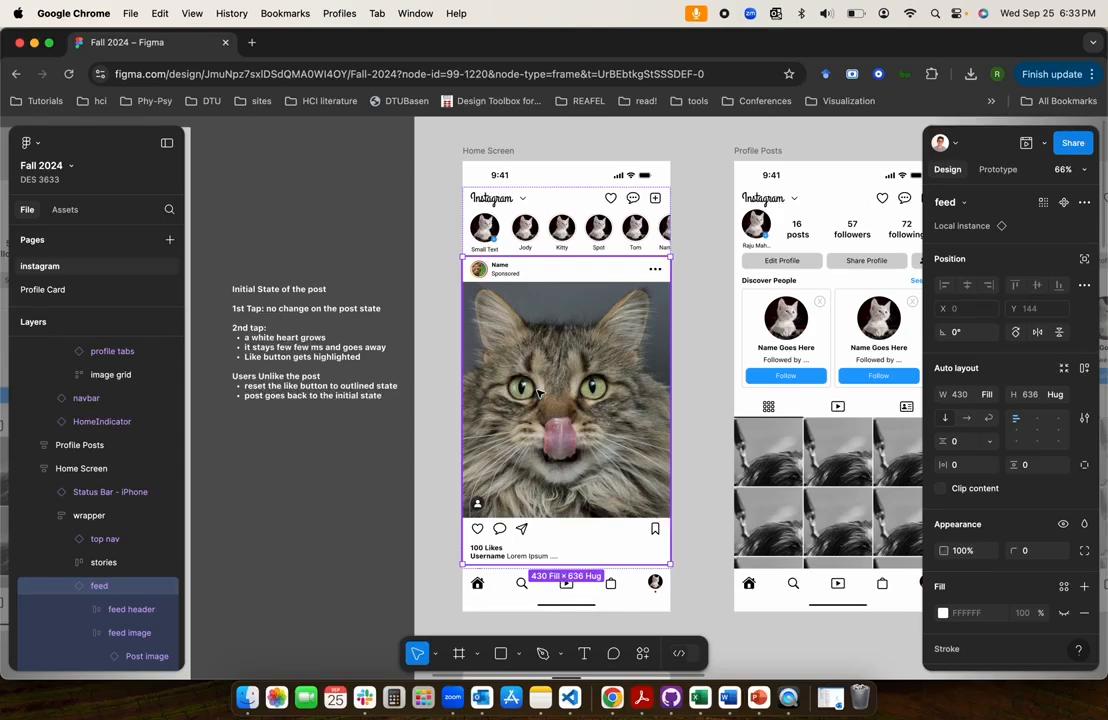
pyautogui.click(298, 347)
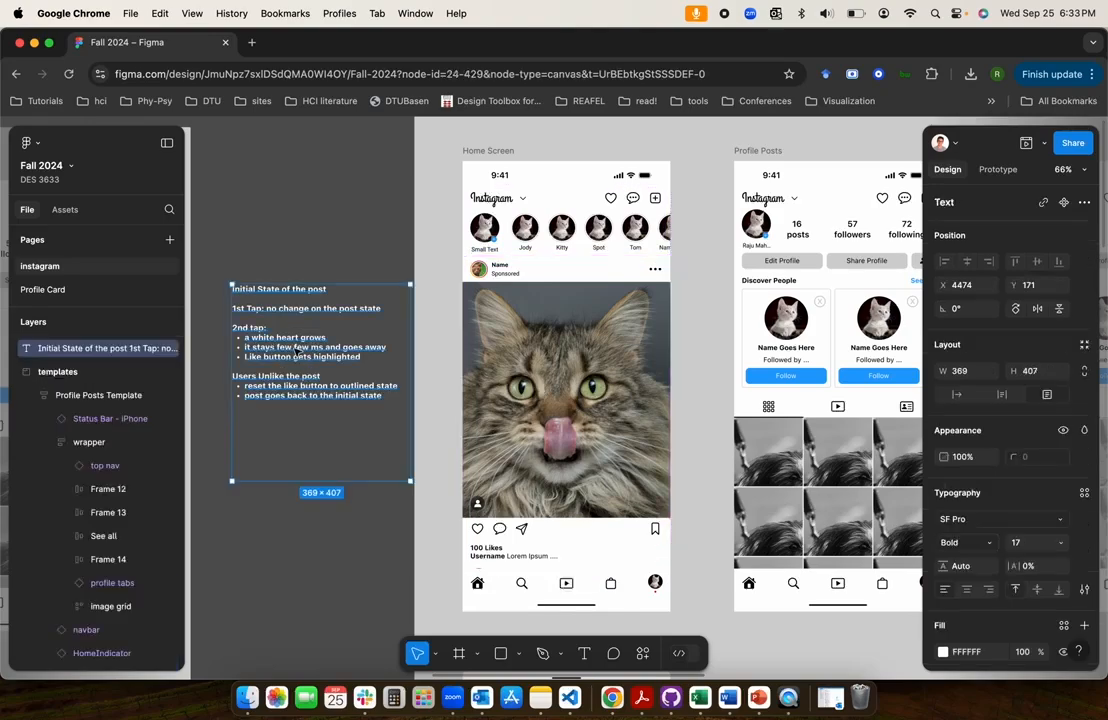
pyautogui.click(298, 273)
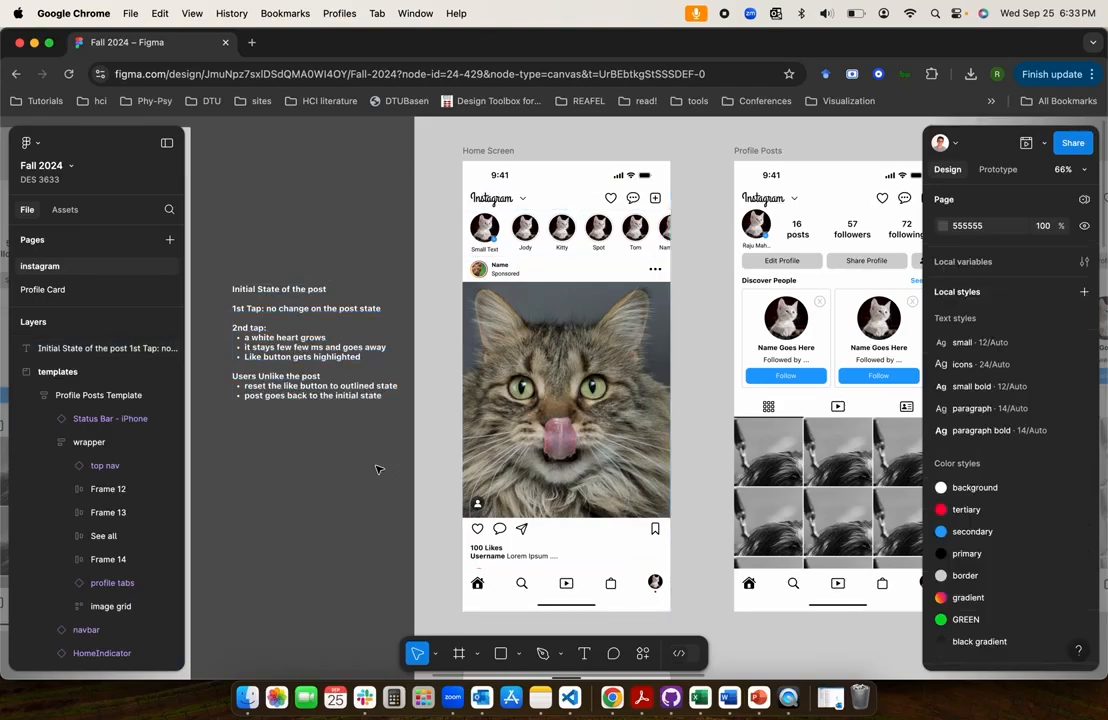
# Cut the interaction notes from the canvas and go to the main component of the Home Screen's first feed instance
pyautogui.click(331, 399)
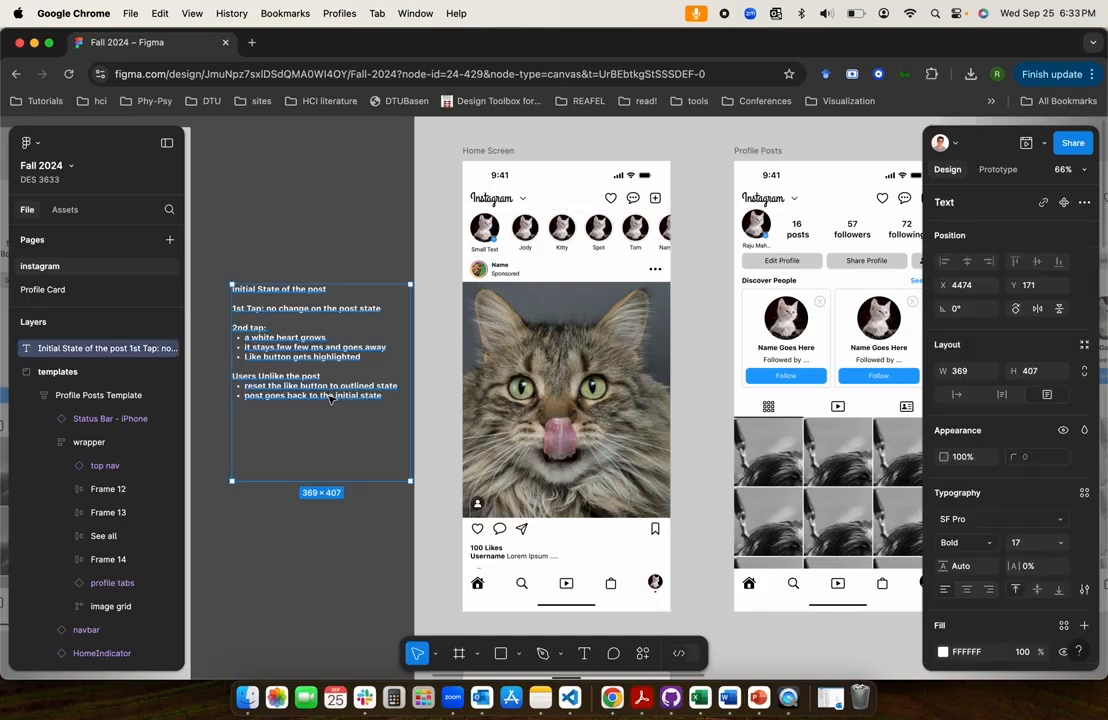
pyautogui.press('Delete')
pyautogui.click(490, 399)
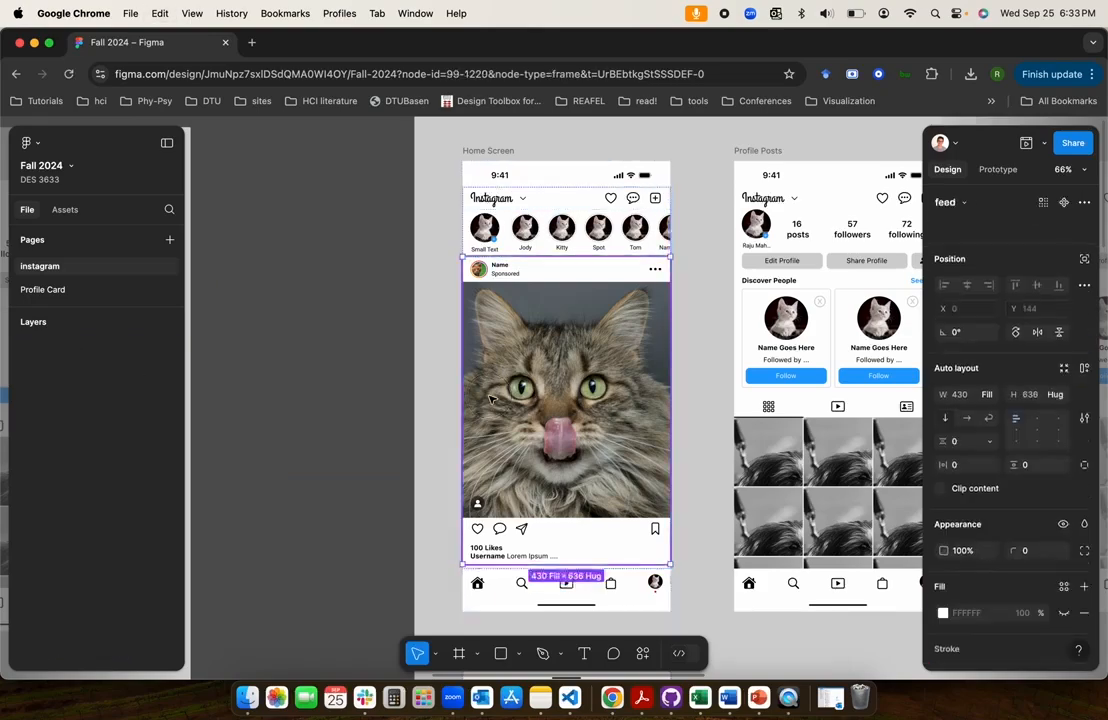
pyautogui.rightClick(490, 399)
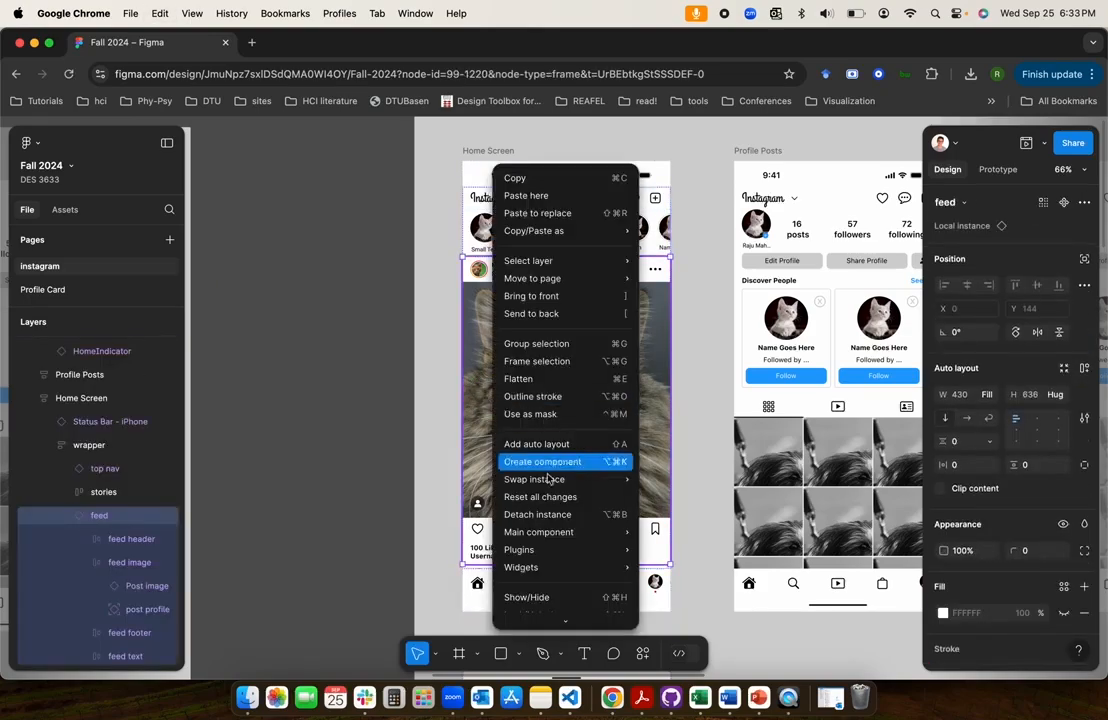
pyautogui.moveTo(570, 532)
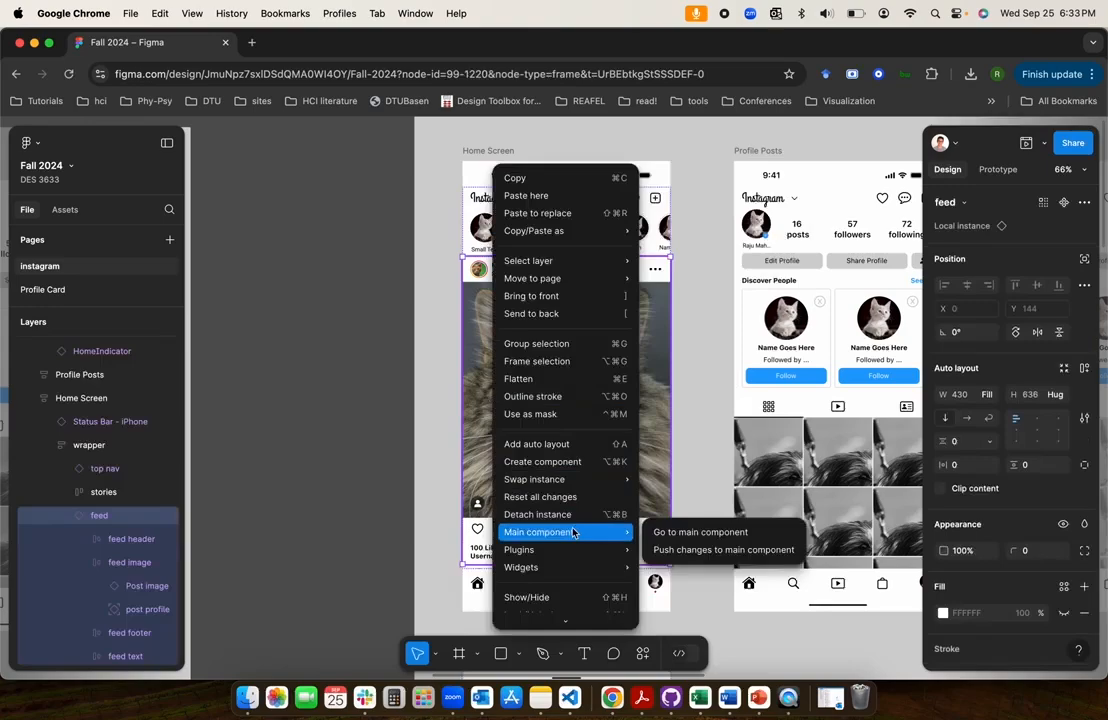
pyautogui.click(668, 530)
pyautogui.click(345, 337)
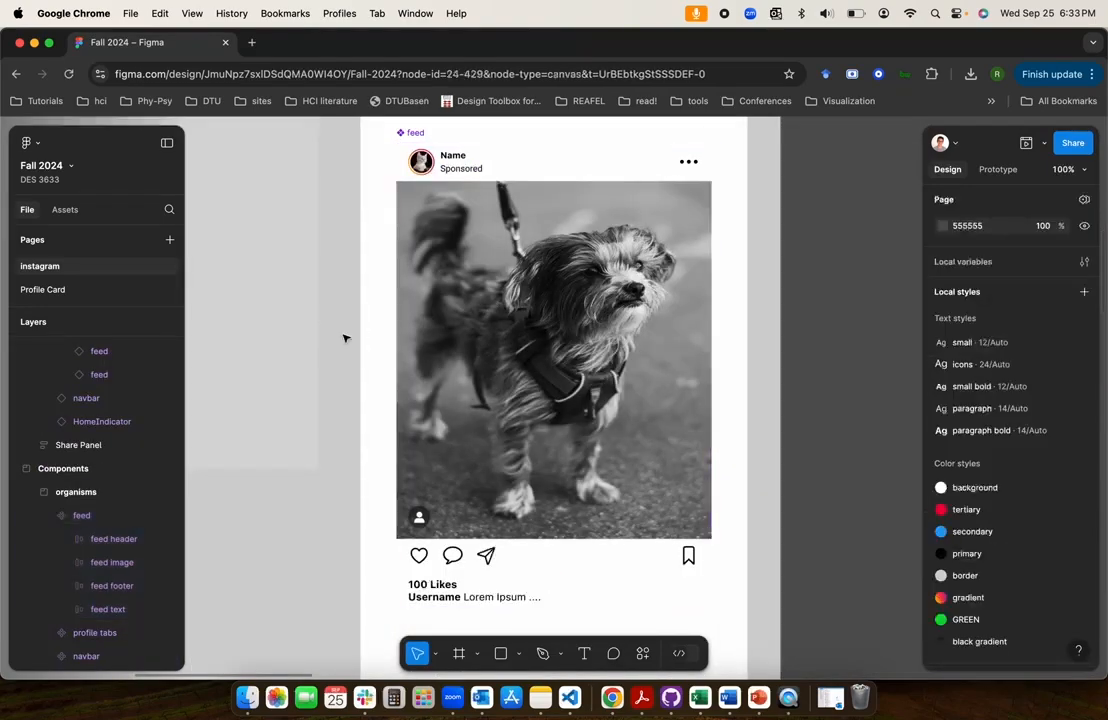
pyautogui.scroll(-3, 344, 338)
pyautogui.hscroll(3, 345, 338)
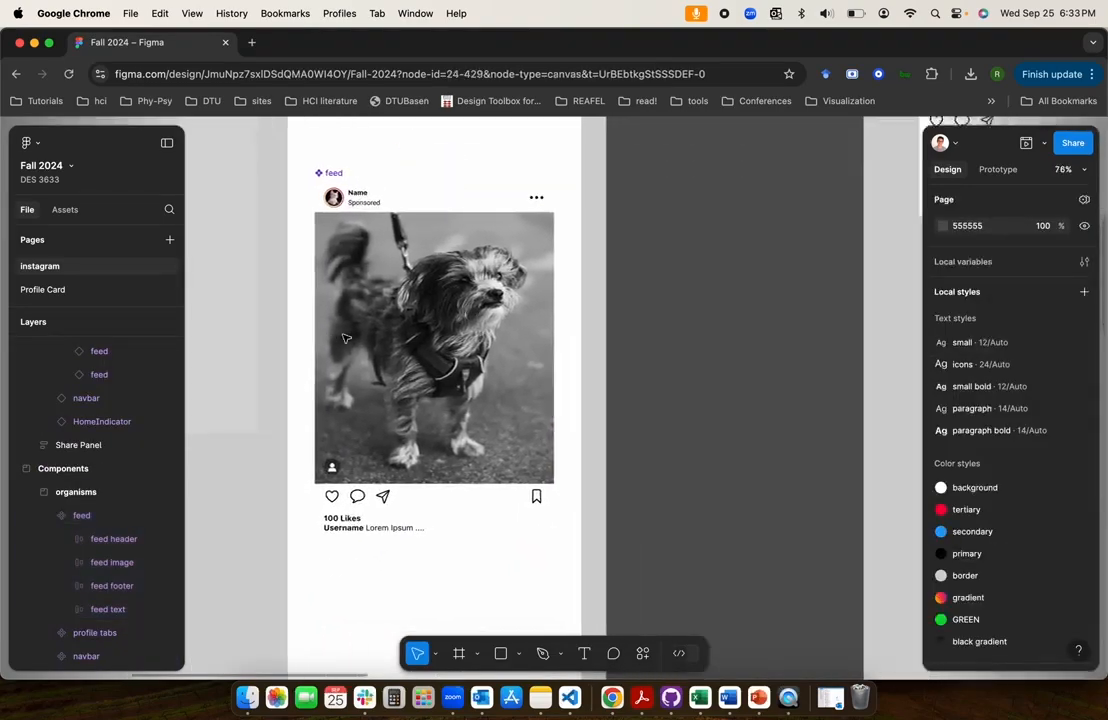
# Paste the interaction notes and place them on the dark canvas area beside the feed main component
pyautogui.press('super+v')
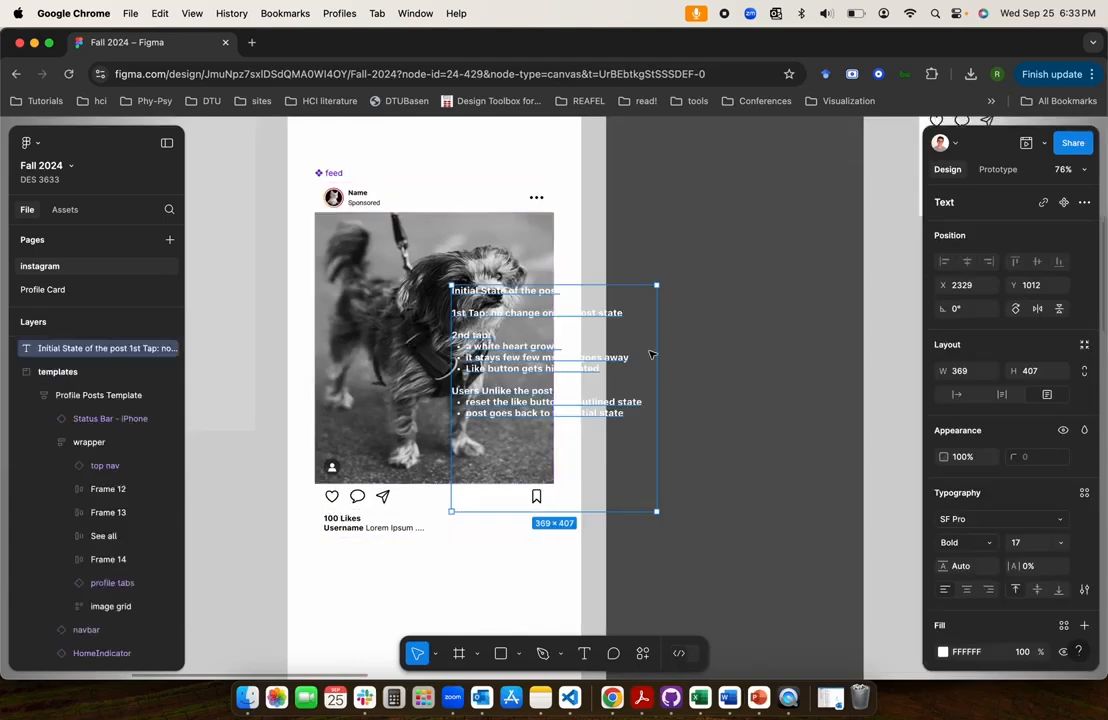
pyautogui.moveTo(609, 308); pyautogui.dragTo(781, 250)
pyautogui.click(757, 480)
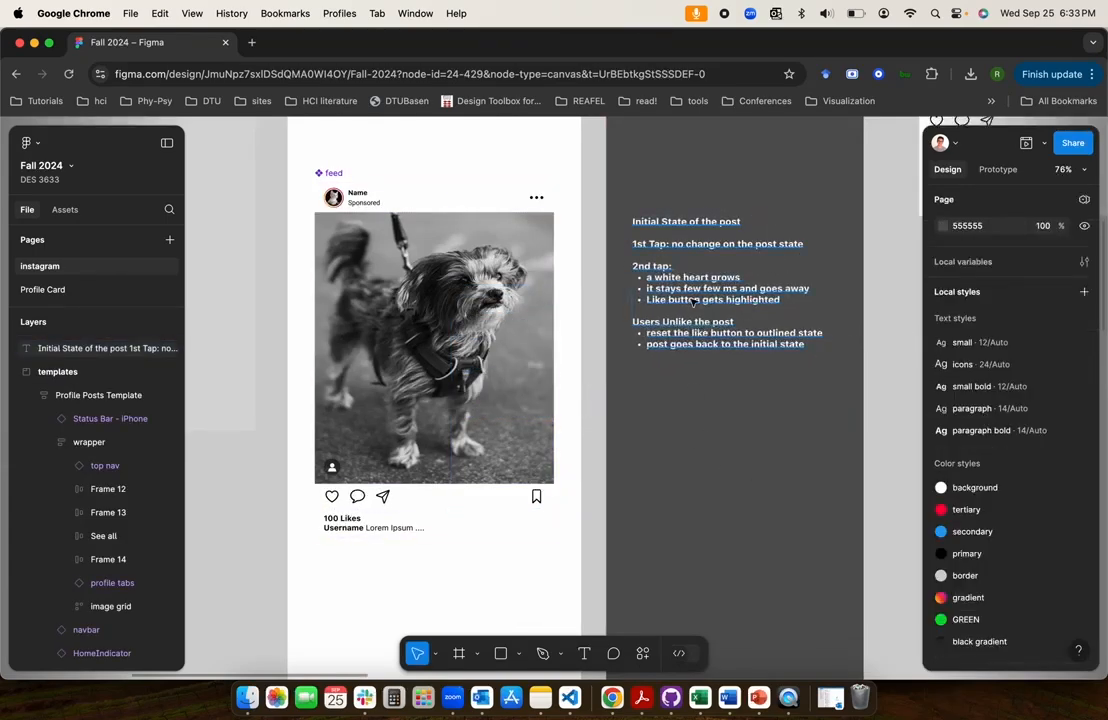
# Add a second variant to the feed main component
pyautogui.click(399, 284)
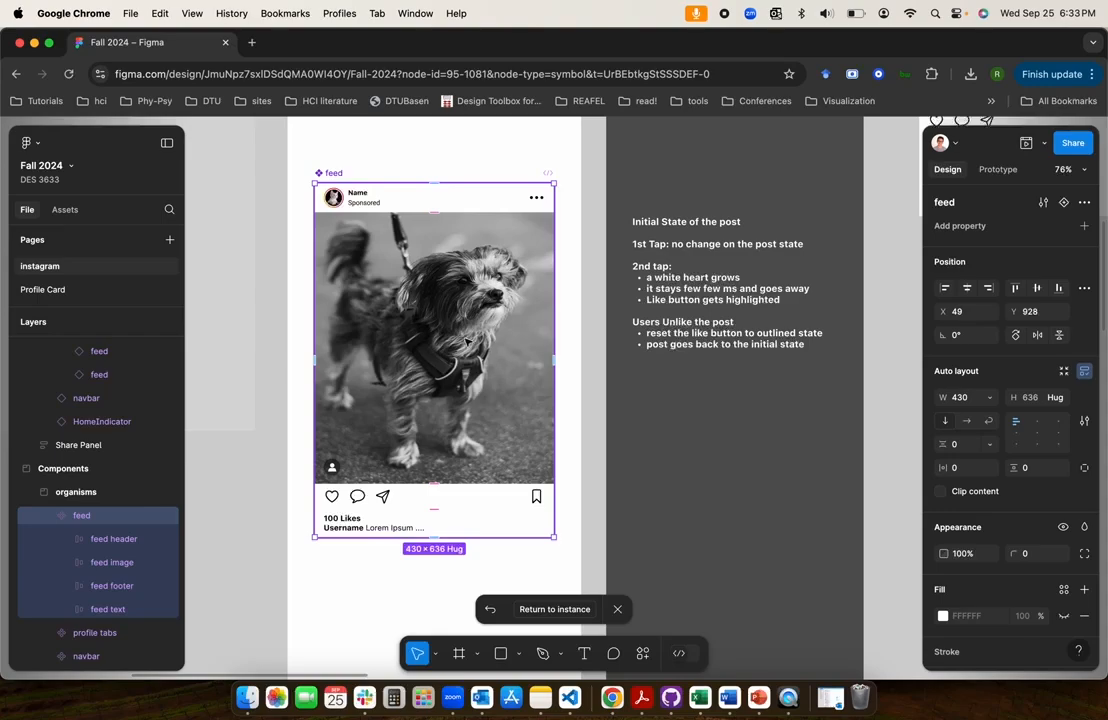
pyautogui.scroll(-1, 466, 342)
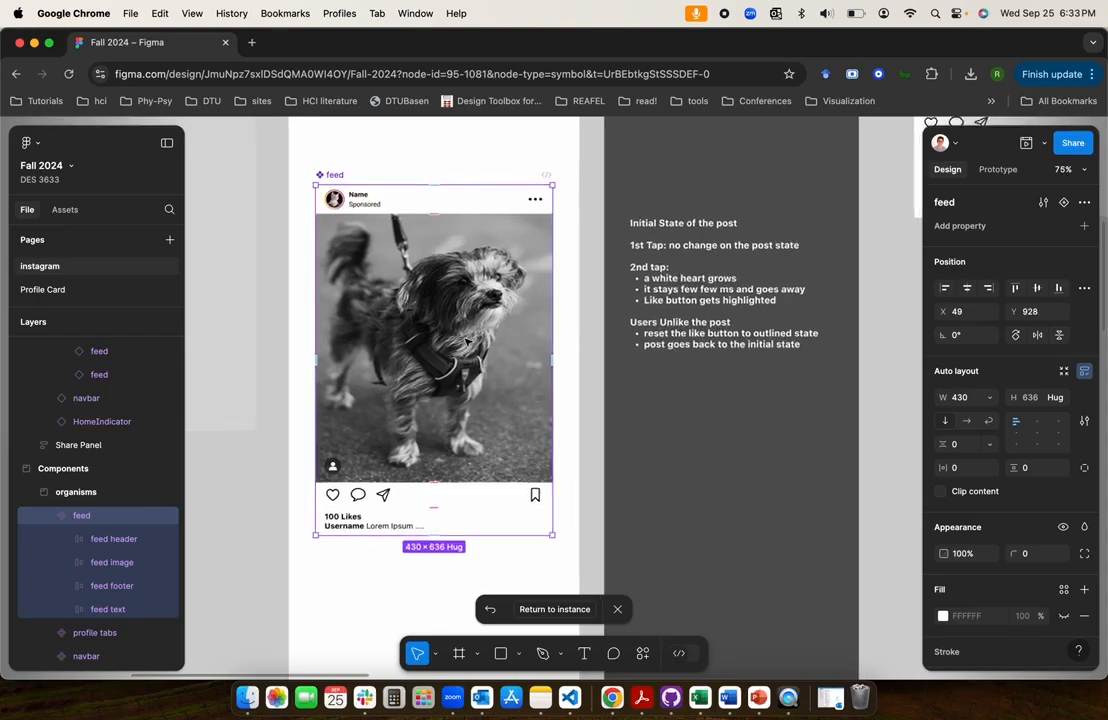
pyautogui.scroll(-4, 455, 363)
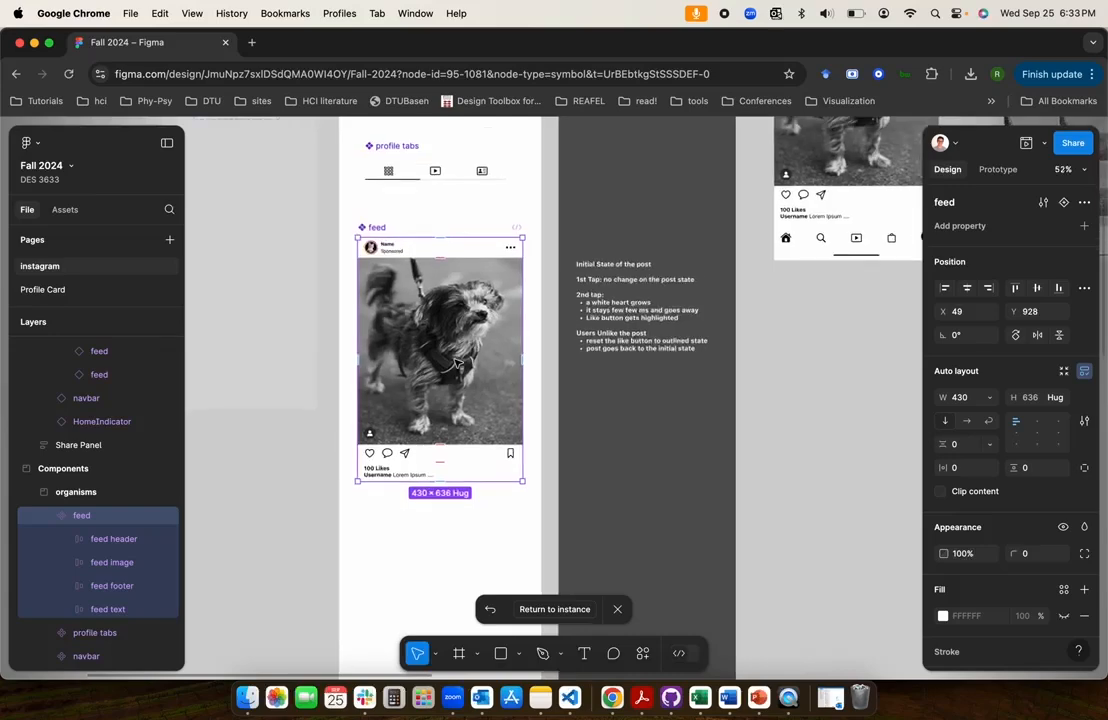
pyautogui.scroll(-3, 455, 363)
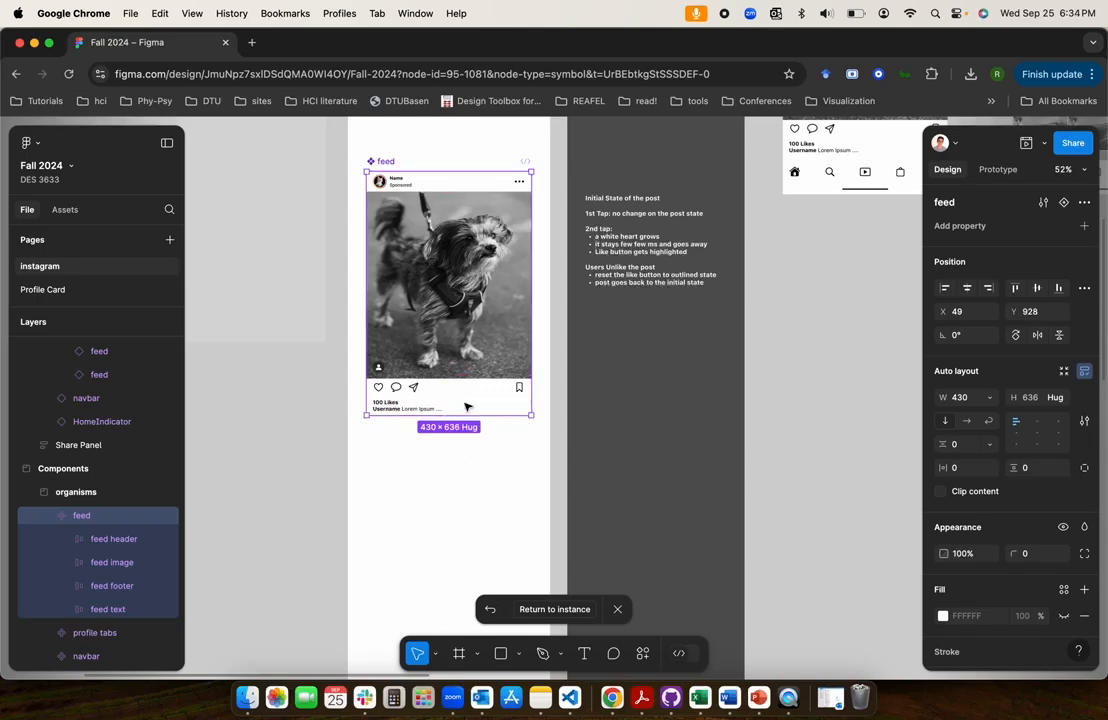
pyautogui.click(1062, 202)
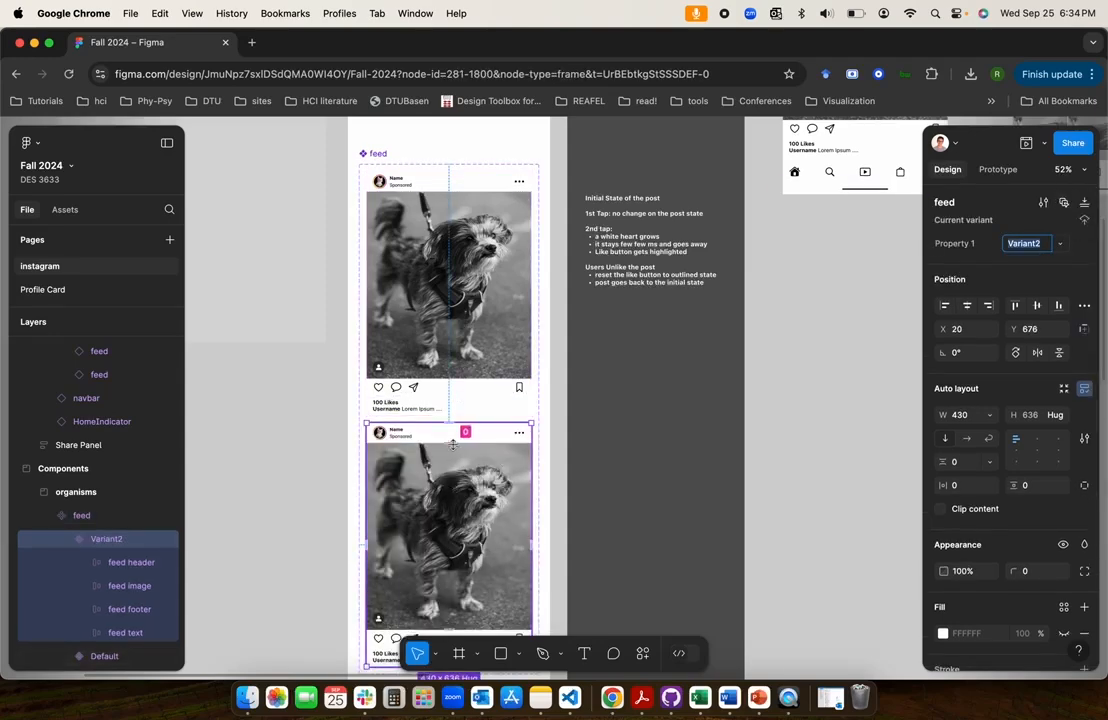
# Link the Default variant's feed image to Variant2 with an On tap, Change to interaction using Instant animation
pyautogui.scroll(5, 450, 430)
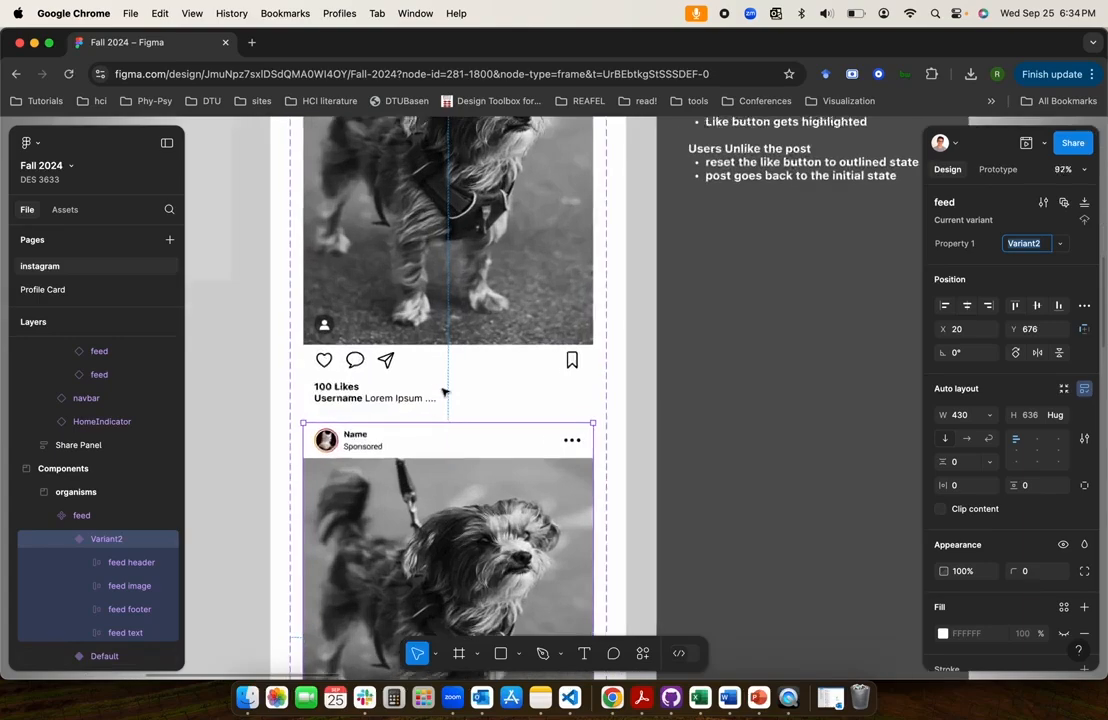
pyautogui.click(446, 392)
pyautogui.click(442, 340)
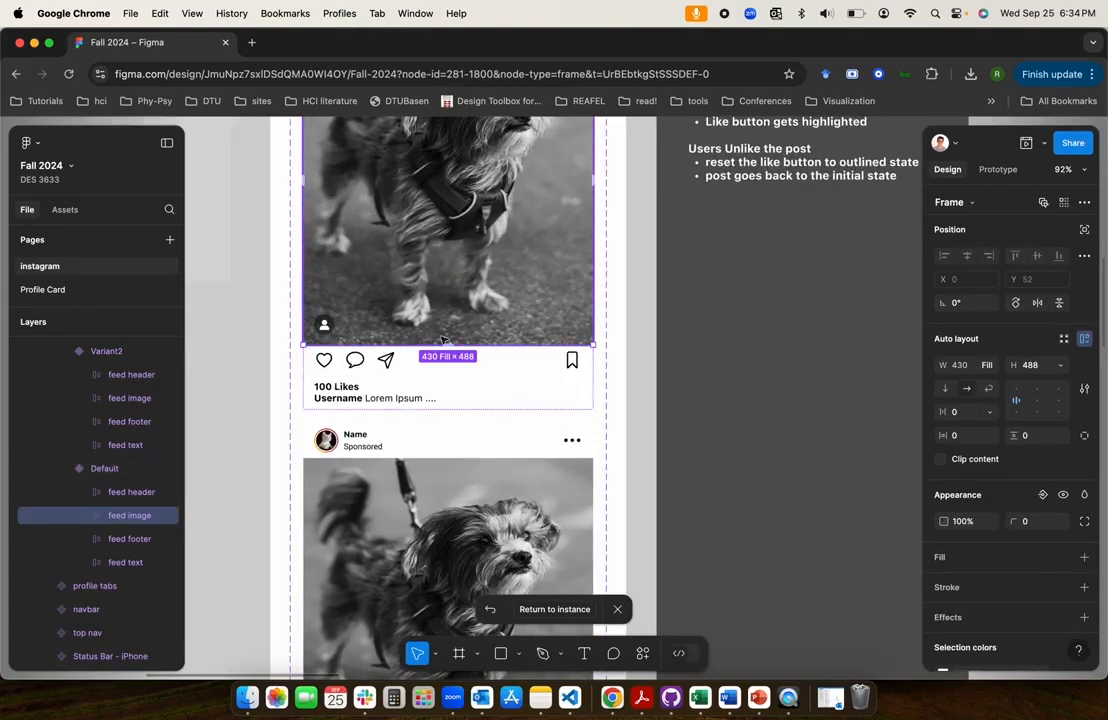
pyautogui.click(997, 169)
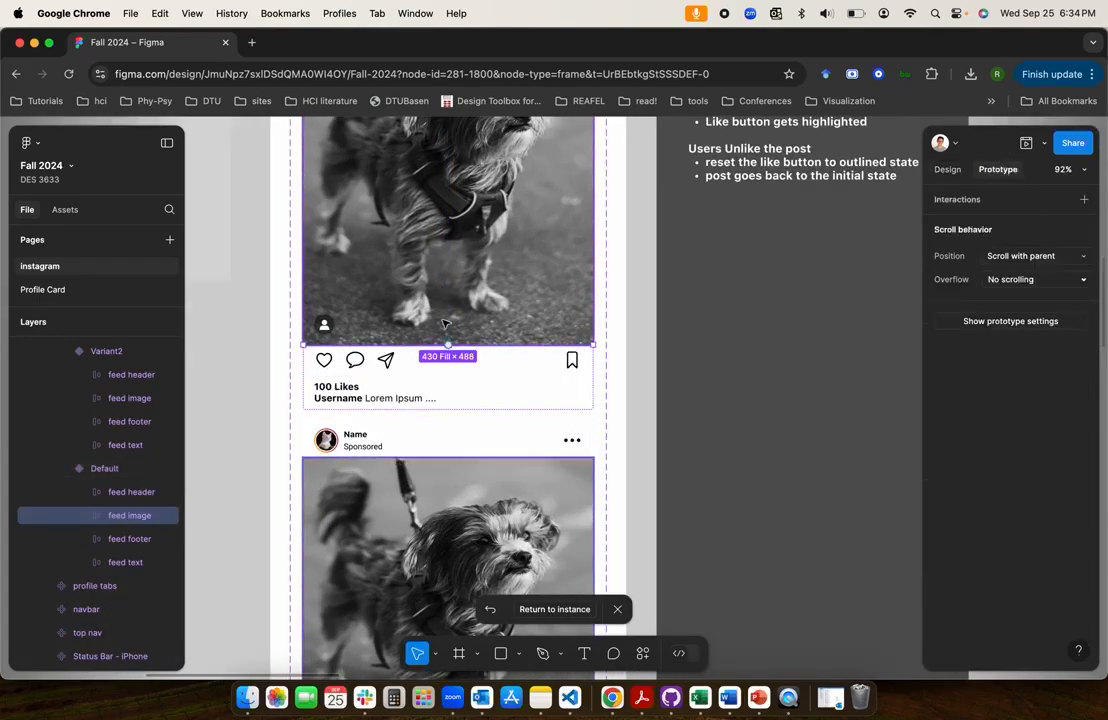
pyautogui.moveTo(448, 345); pyautogui.dragTo(455, 465)
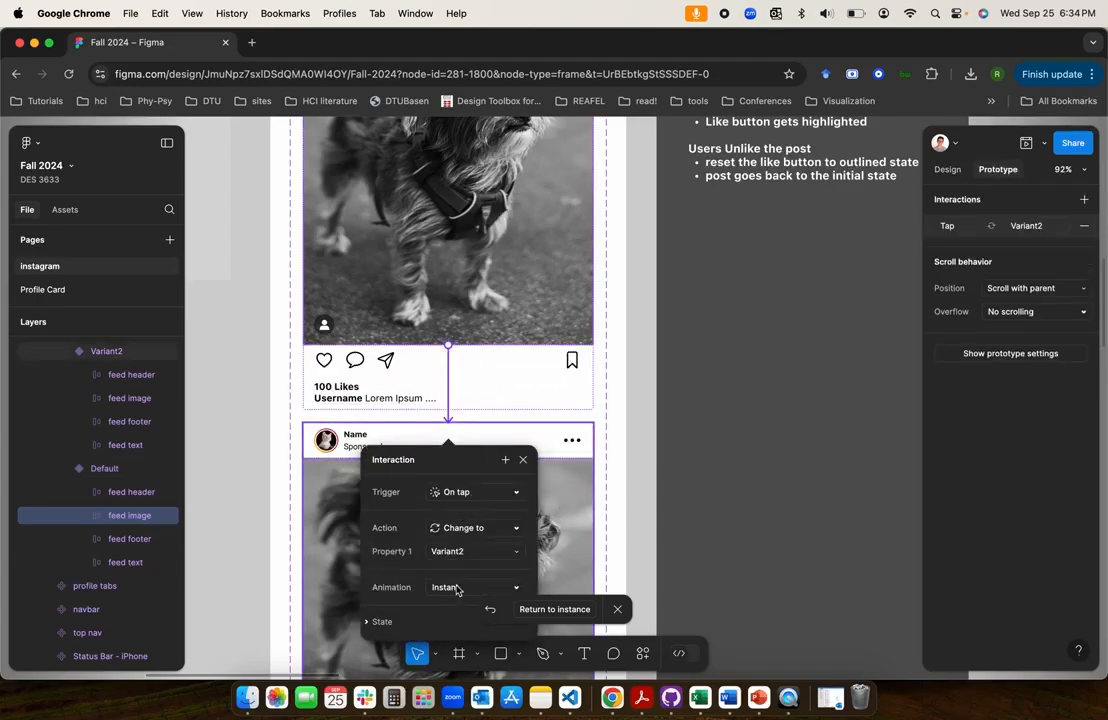
pyautogui.click(638, 547)
# Strike through the note lines "Initial State of the post" and "1st Tap: no change on the post state"
pyautogui.scroll(-3, 638, 547)
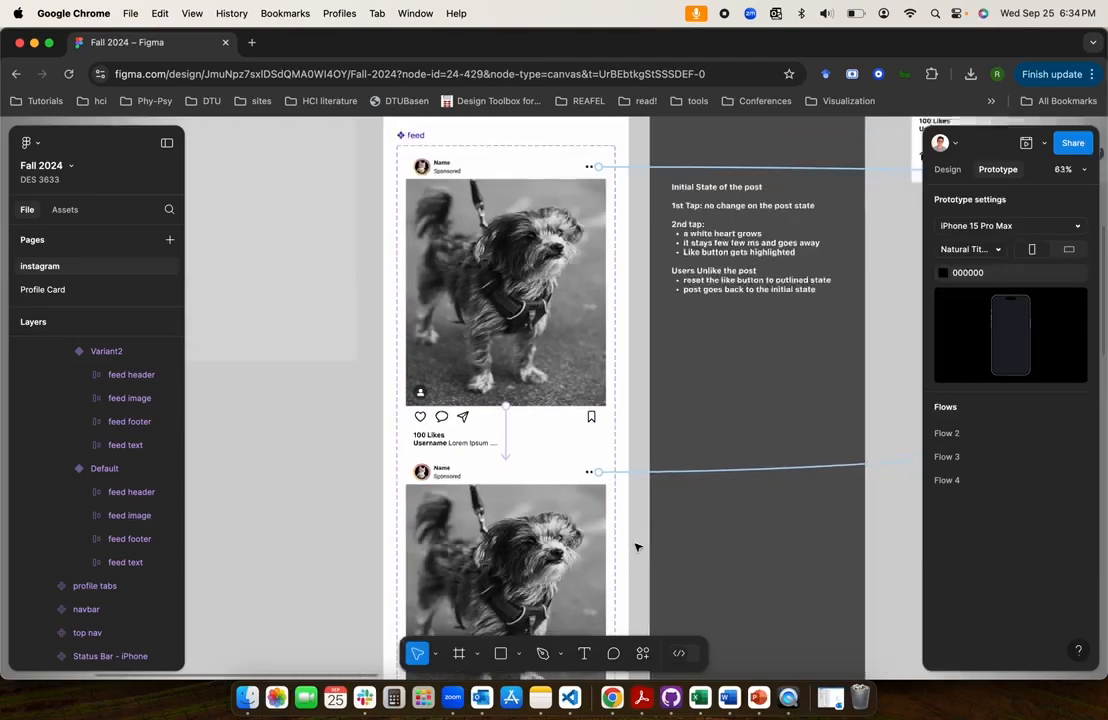
pyautogui.doubleClick(720, 185)
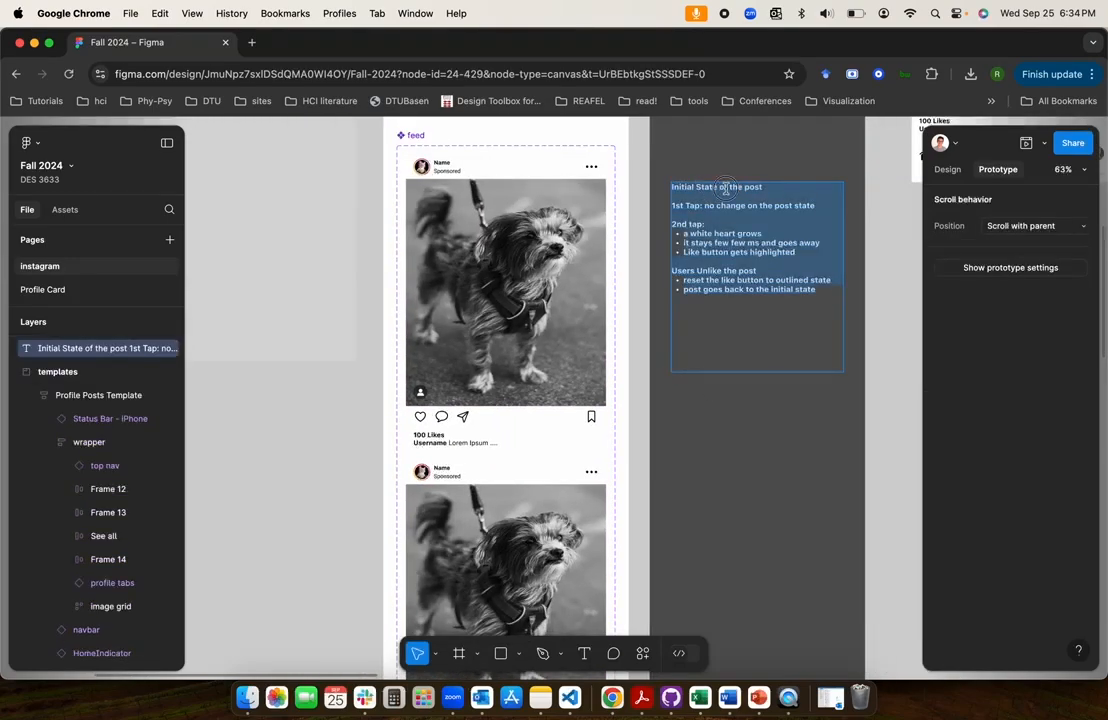
pyautogui.press('shift+super+x')
pyautogui.press('Left')
pyautogui.press('Down')
pyautogui.press('Down')
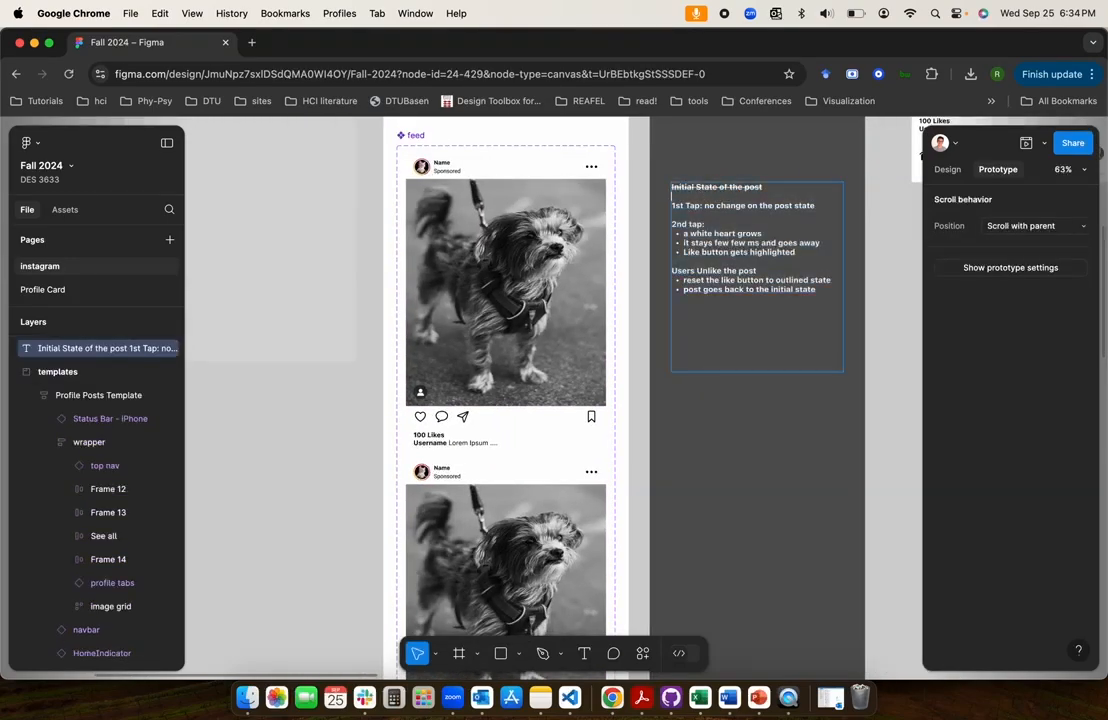
pyautogui.press('shift+super+Right')
pyautogui.press('shift+super+x')
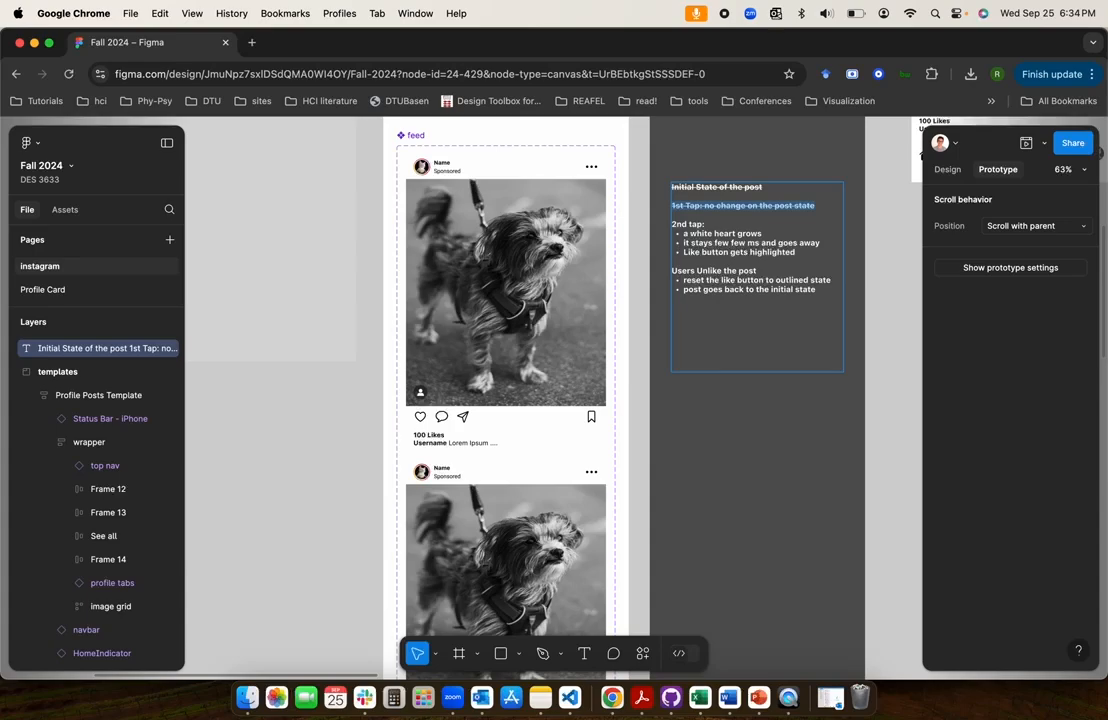
pyautogui.press('Left')
pyautogui.press('Down')
pyautogui.press('Down')
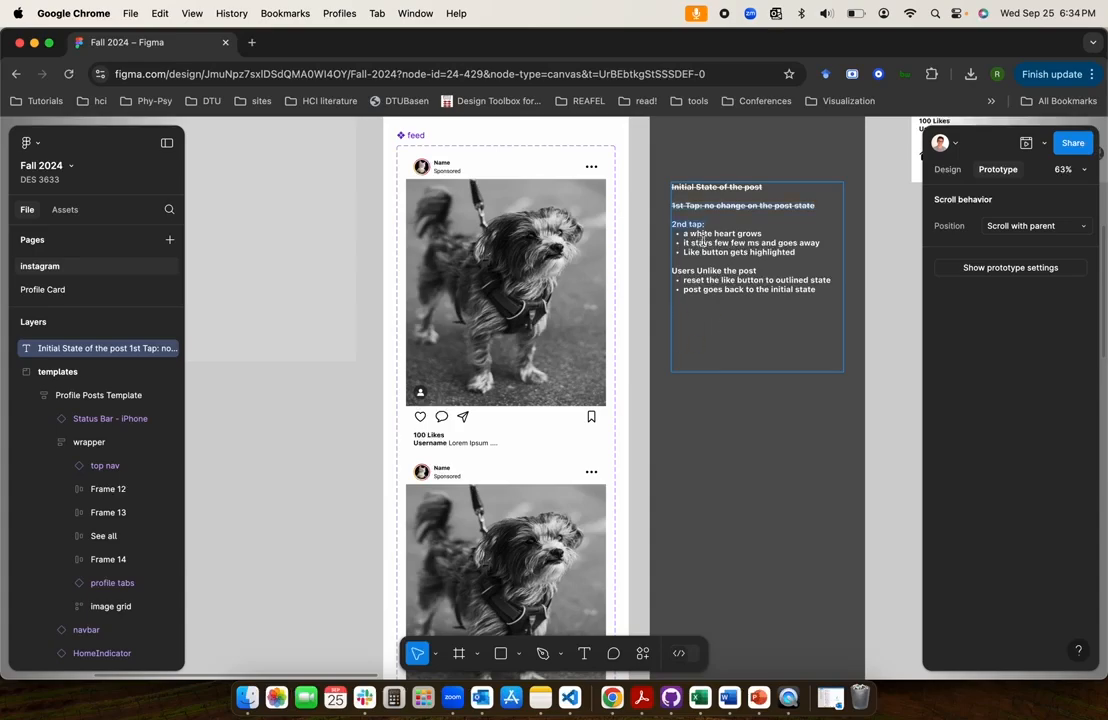
pyautogui.moveTo(684, 233); pyautogui.dragTo(761, 233)
pyautogui.click(634, 280)
# Add a third variant to the feed component below Variant2
pyautogui.scroll(-2, 635, 281)
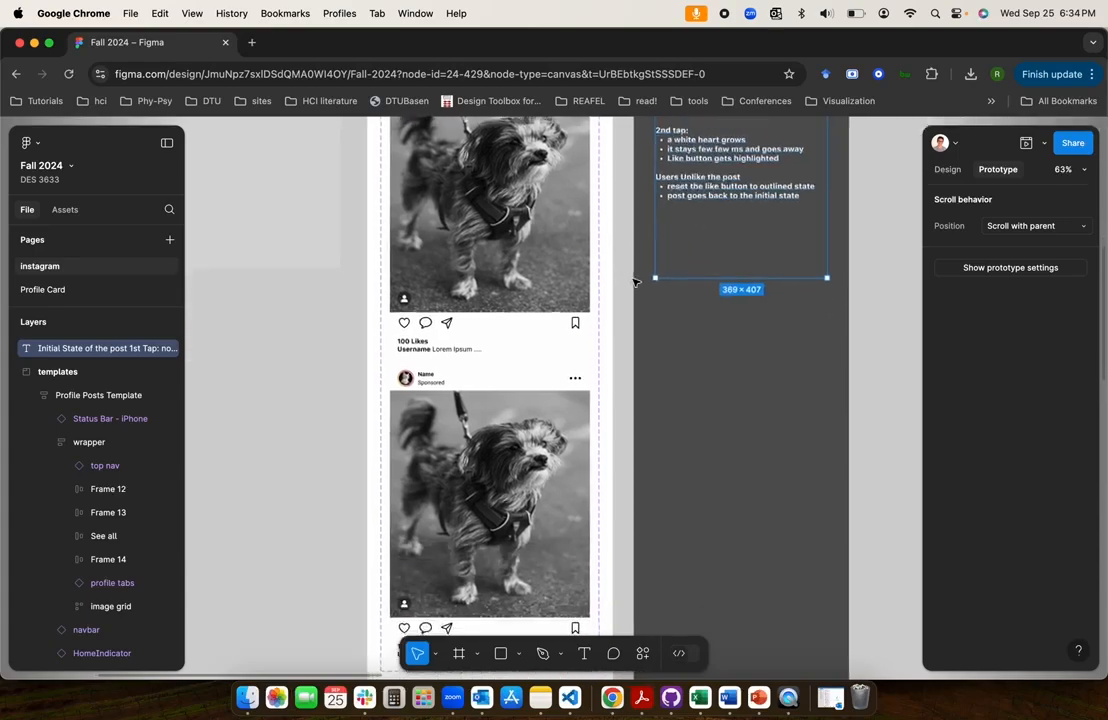
pyautogui.doubleClick(475, 507)
pyautogui.scroll(-2, 475, 507)
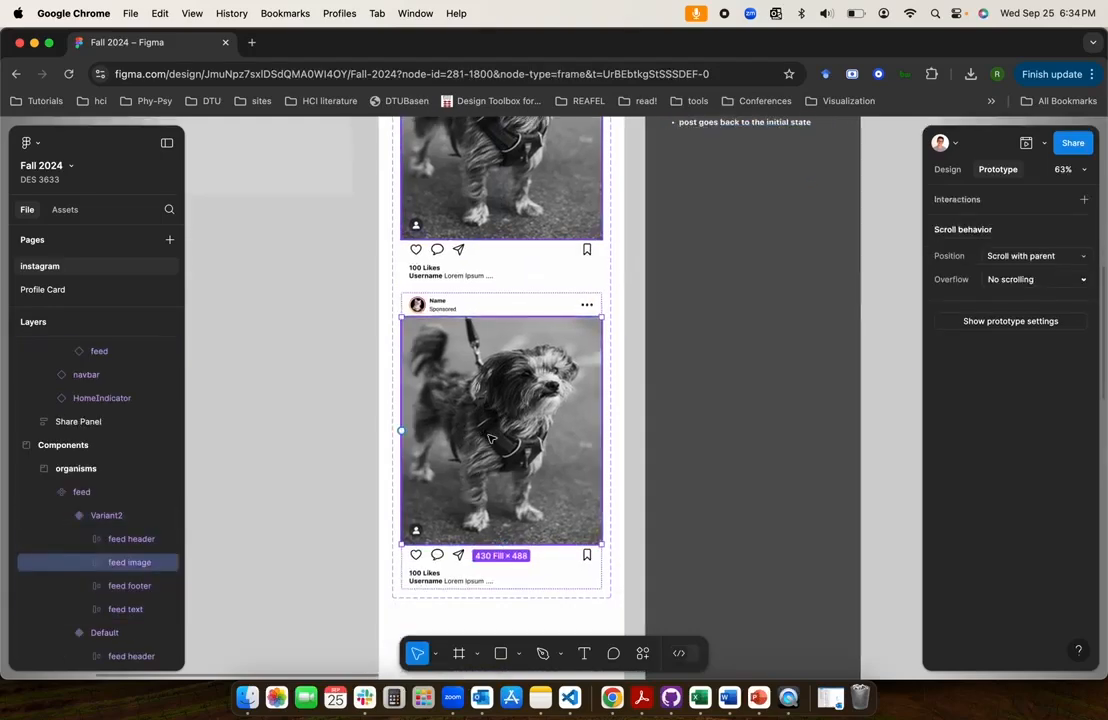
pyautogui.click(346, 477)
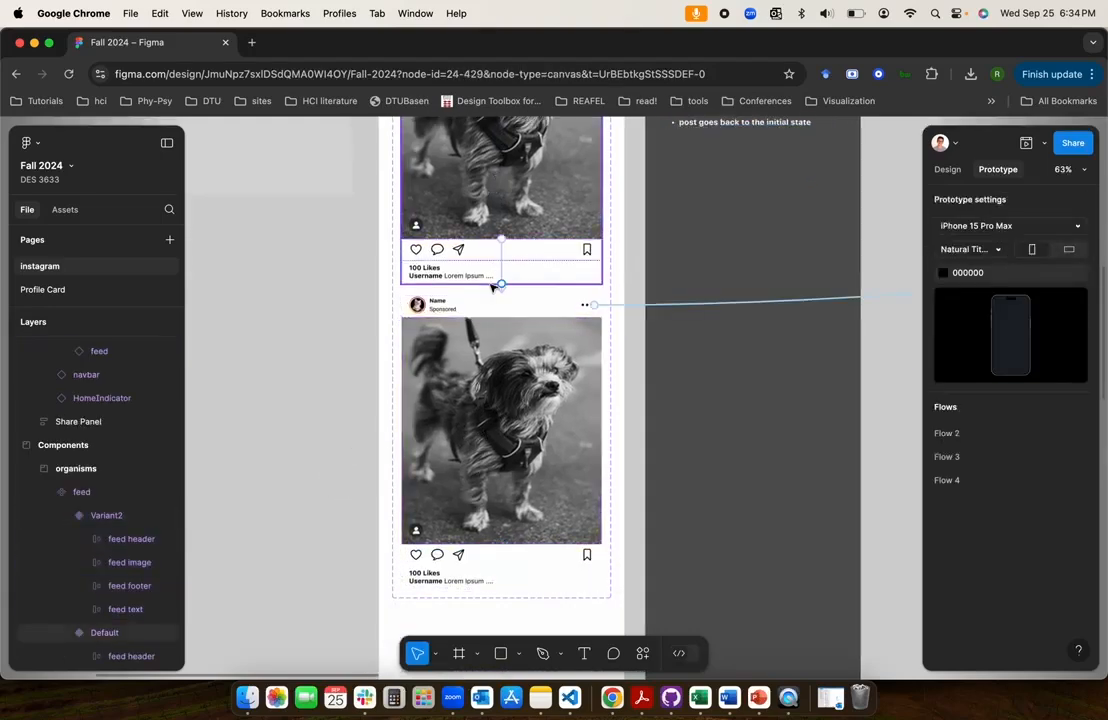
pyautogui.moveTo(500, 284); pyautogui.dragTo(500, 380)
pyautogui.click(500, 380)
pyautogui.scroll(-3, 500, 380)
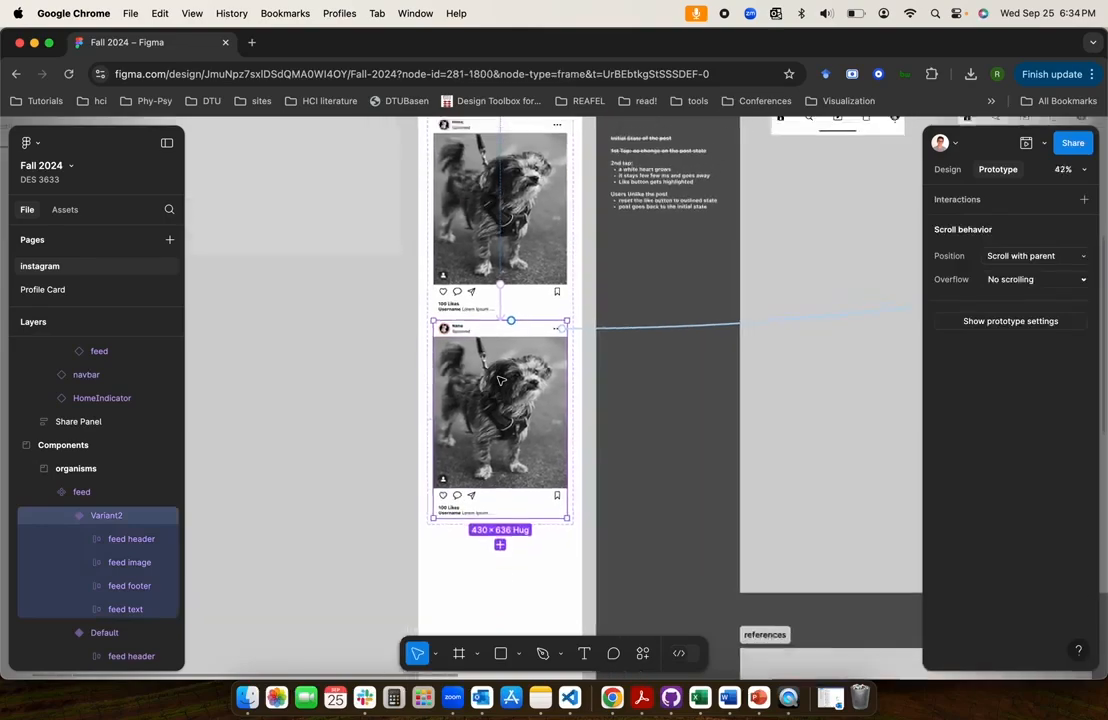
pyautogui.click(947, 169)
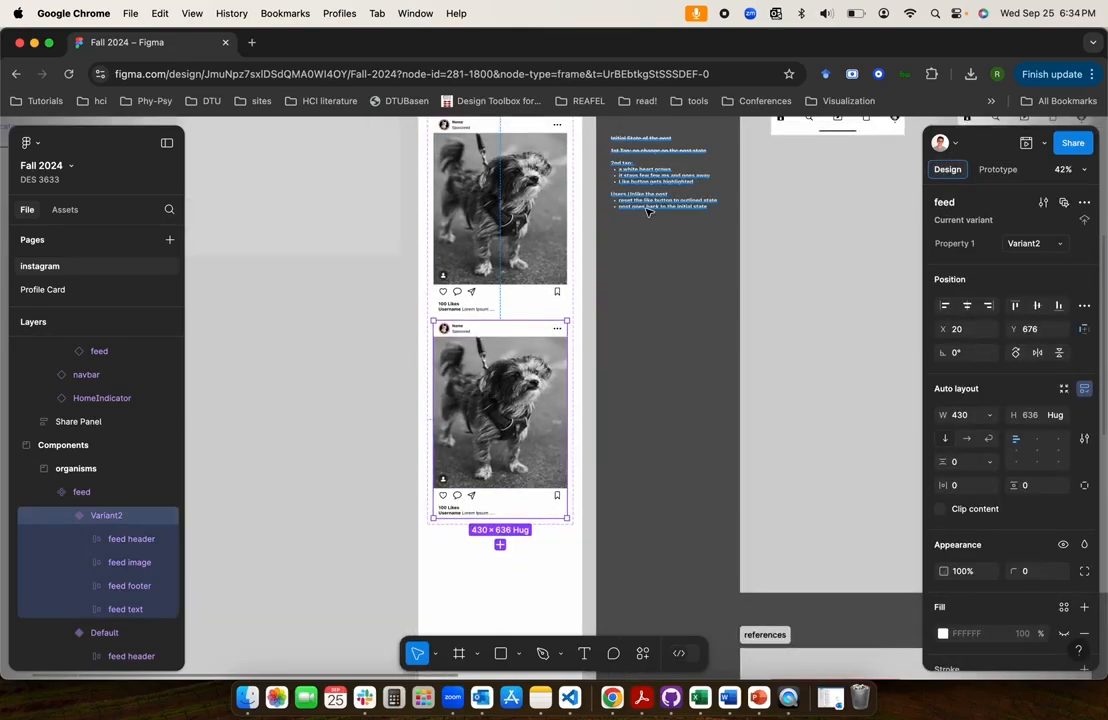
pyautogui.click(500, 544)
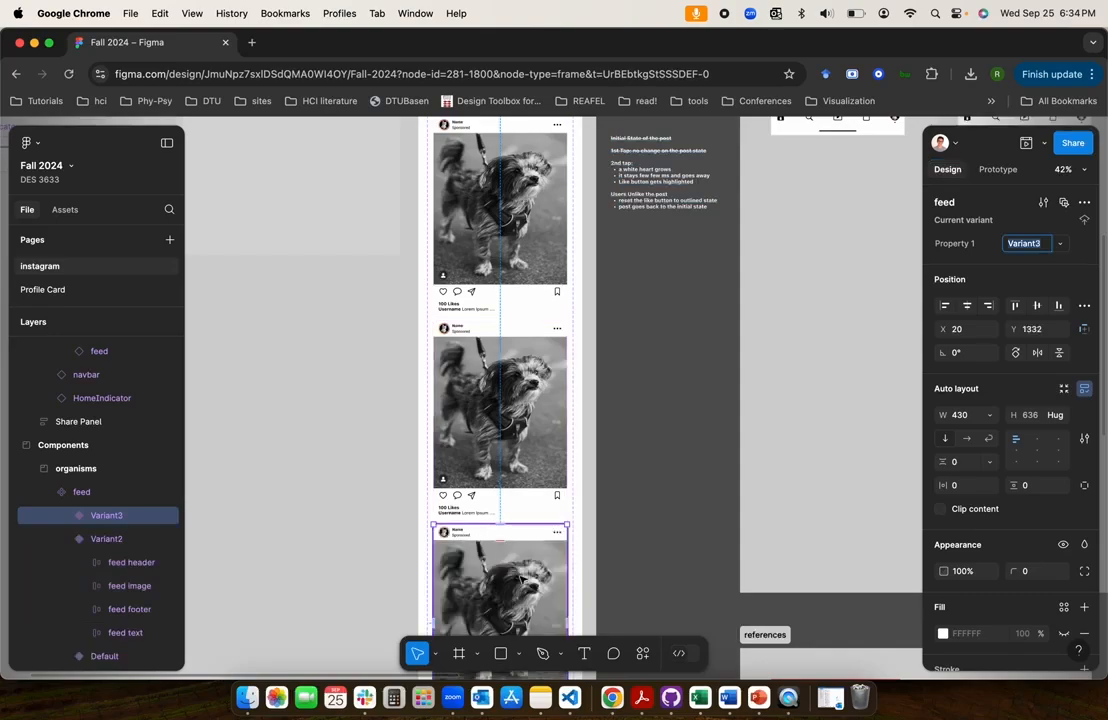
pyautogui.scroll(-4, 520, 578)
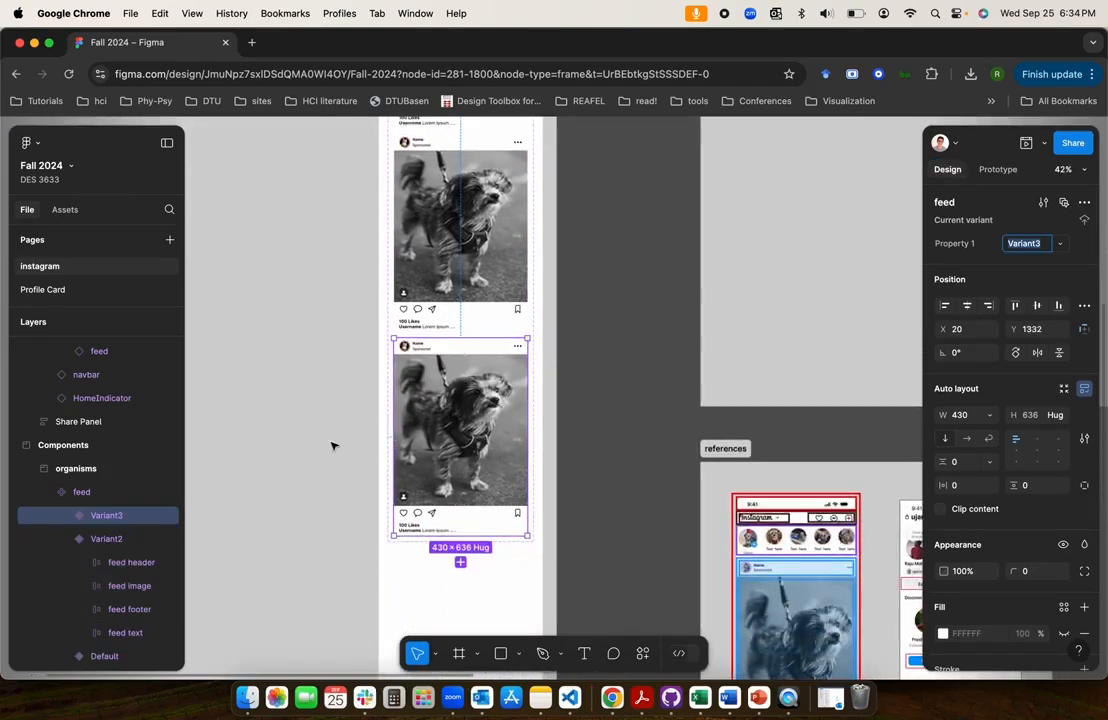
pyautogui.click(332, 446)
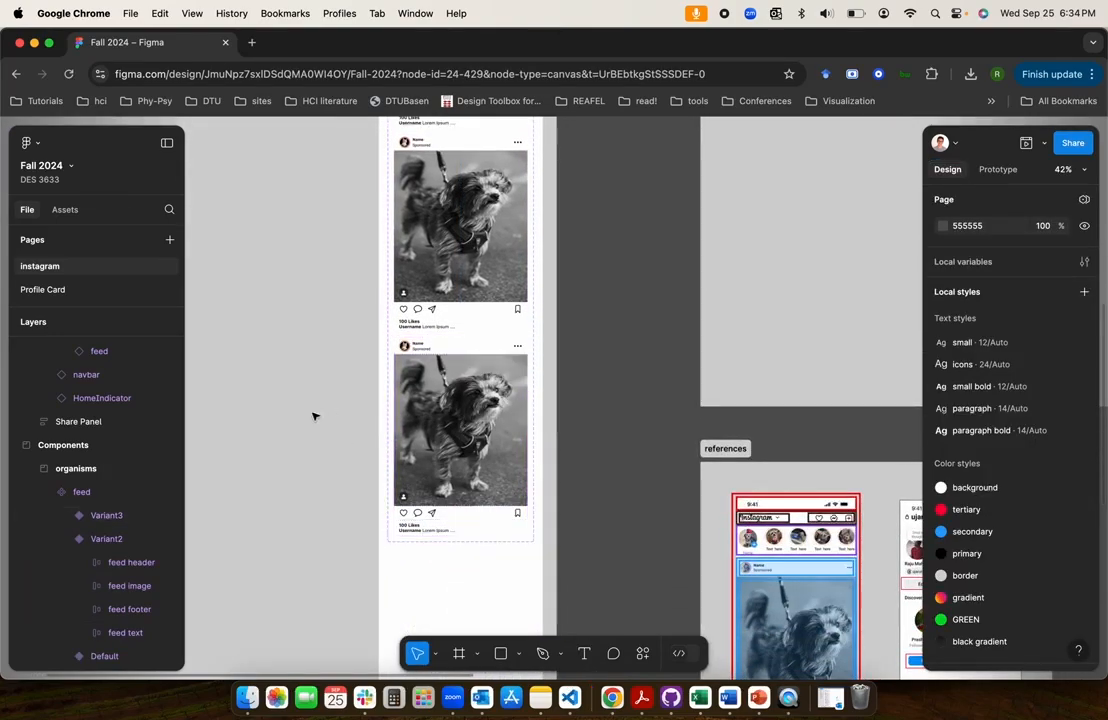
# Try to link Variant2's feed image to Variant3 with an On tap, Change to interaction using Instant animation
pyautogui.doubleClick(437, 257)
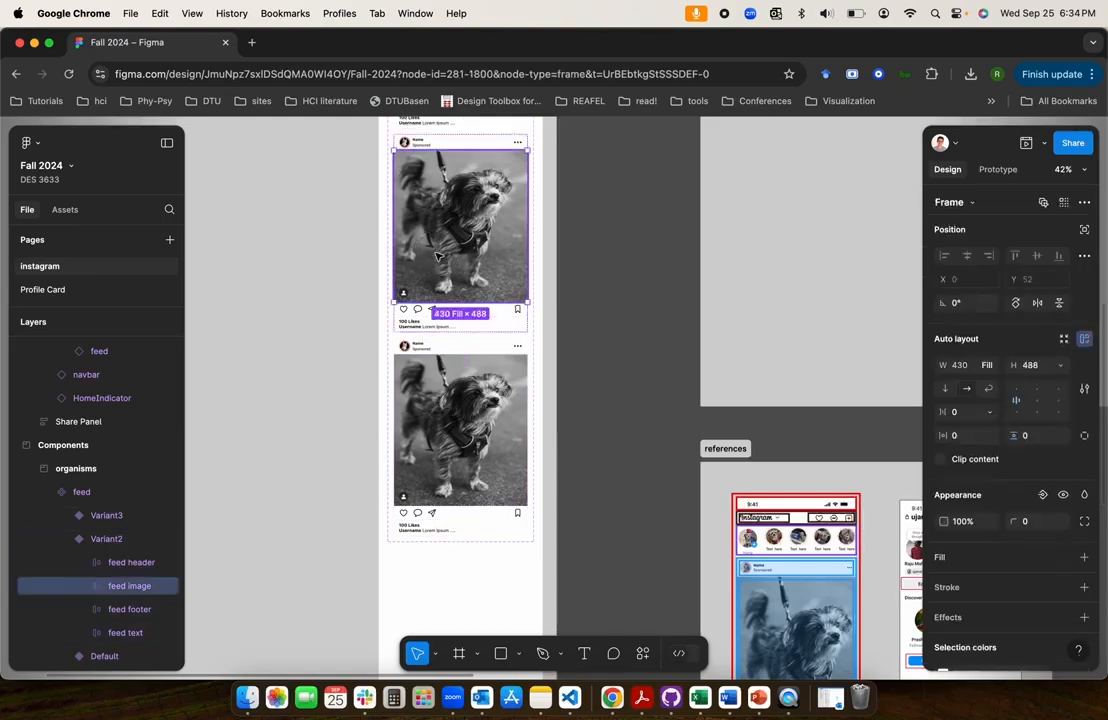
pyautogui.click(999, 172)
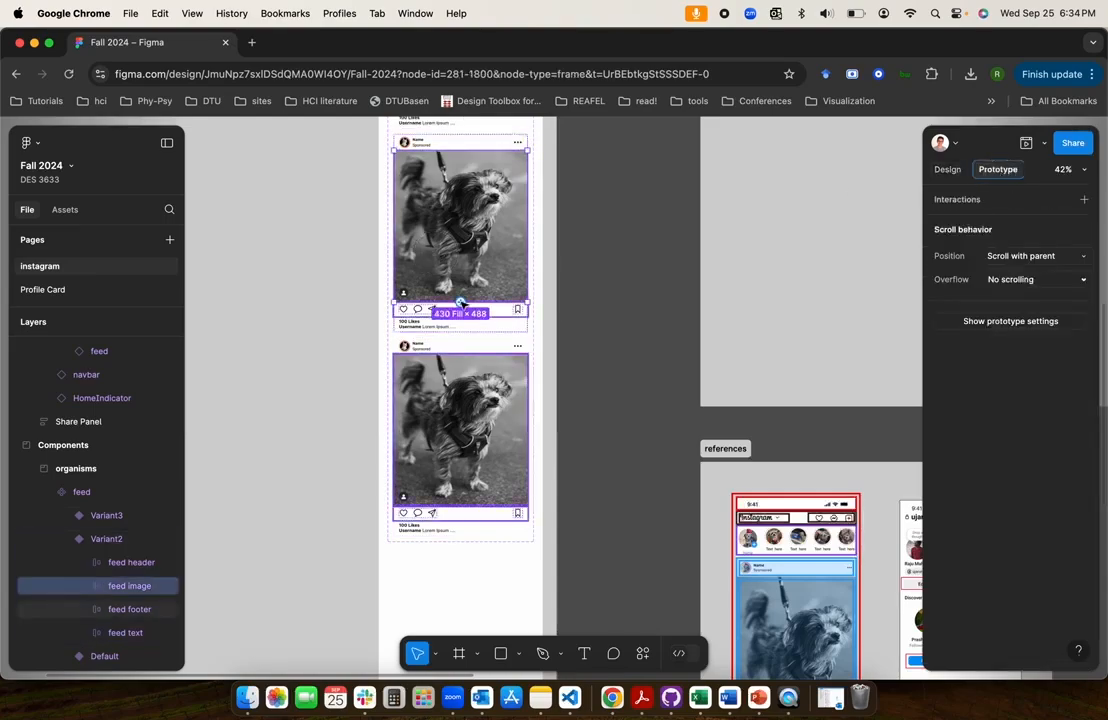
pyautogui.moveTo(461, 303); pyautogui.dragTo(462, 348)
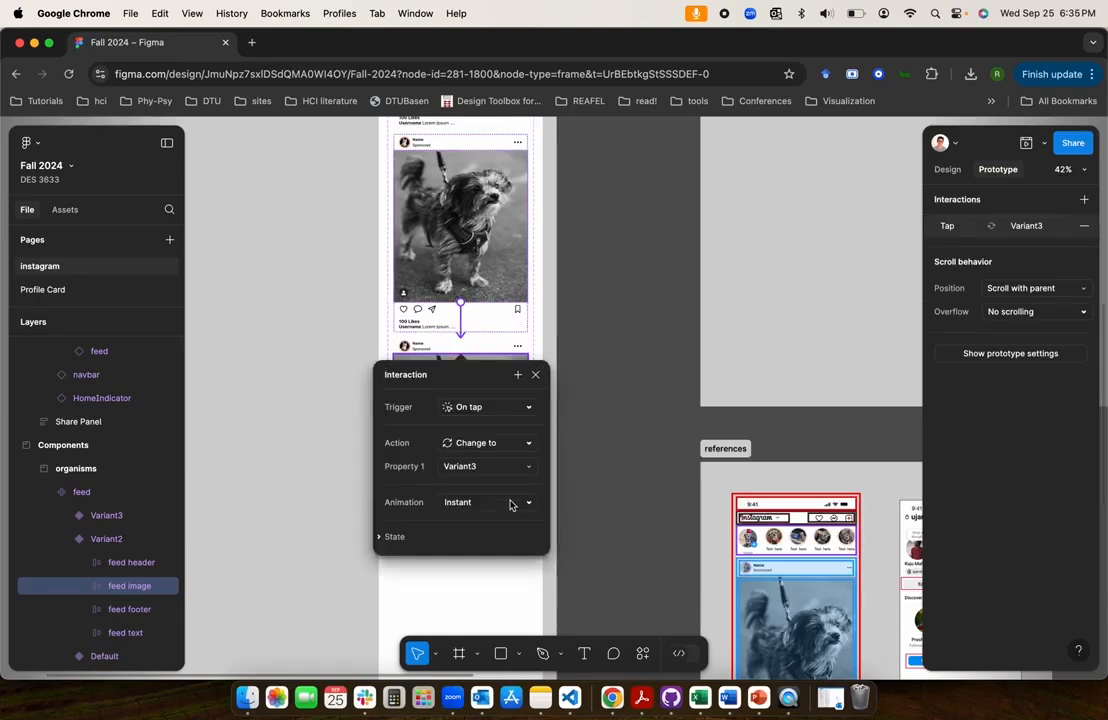
pyautogui.click(535, 375)
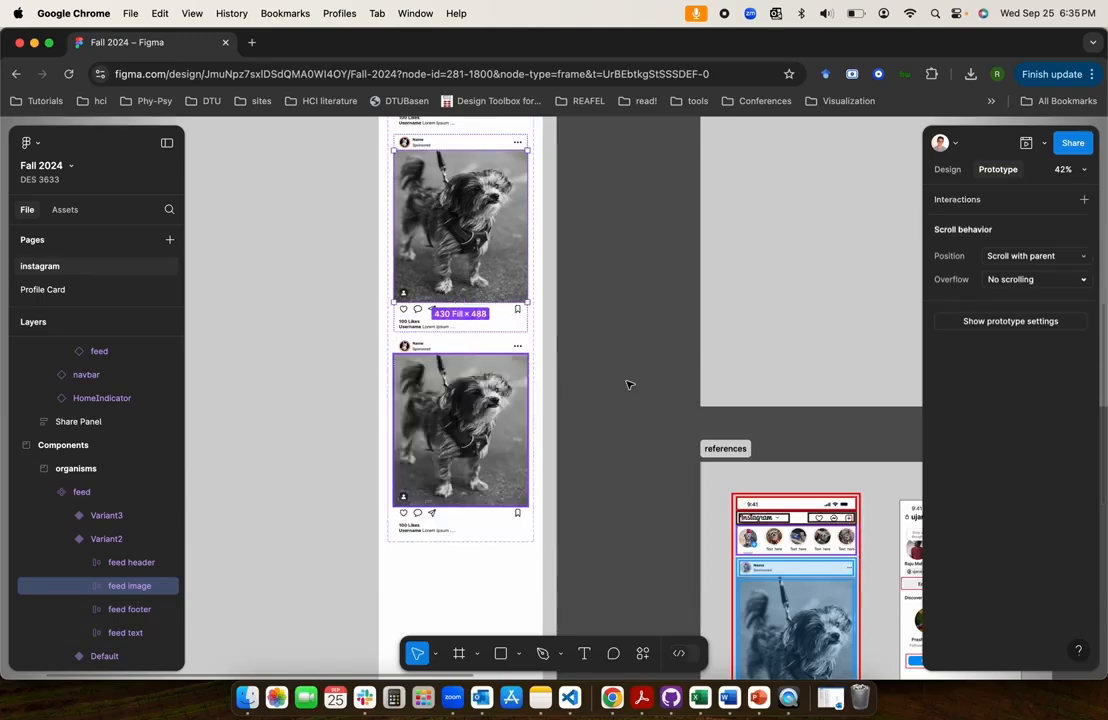
pyautogui.click(331, 438)
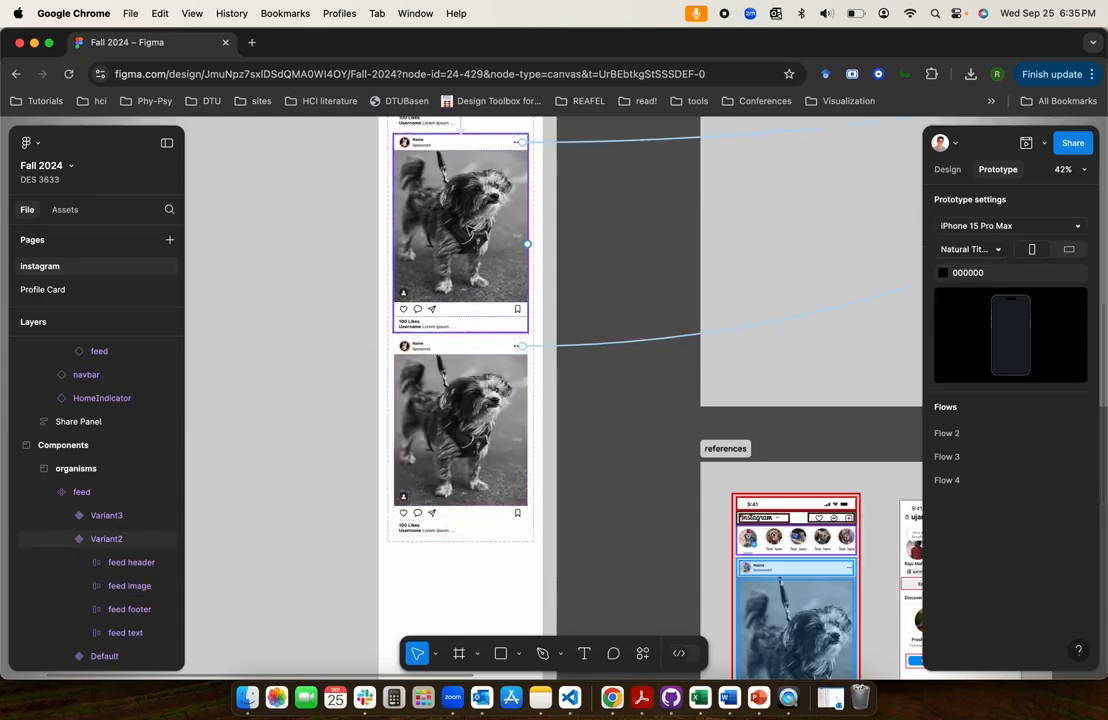
pyautogui.click(468, 230)
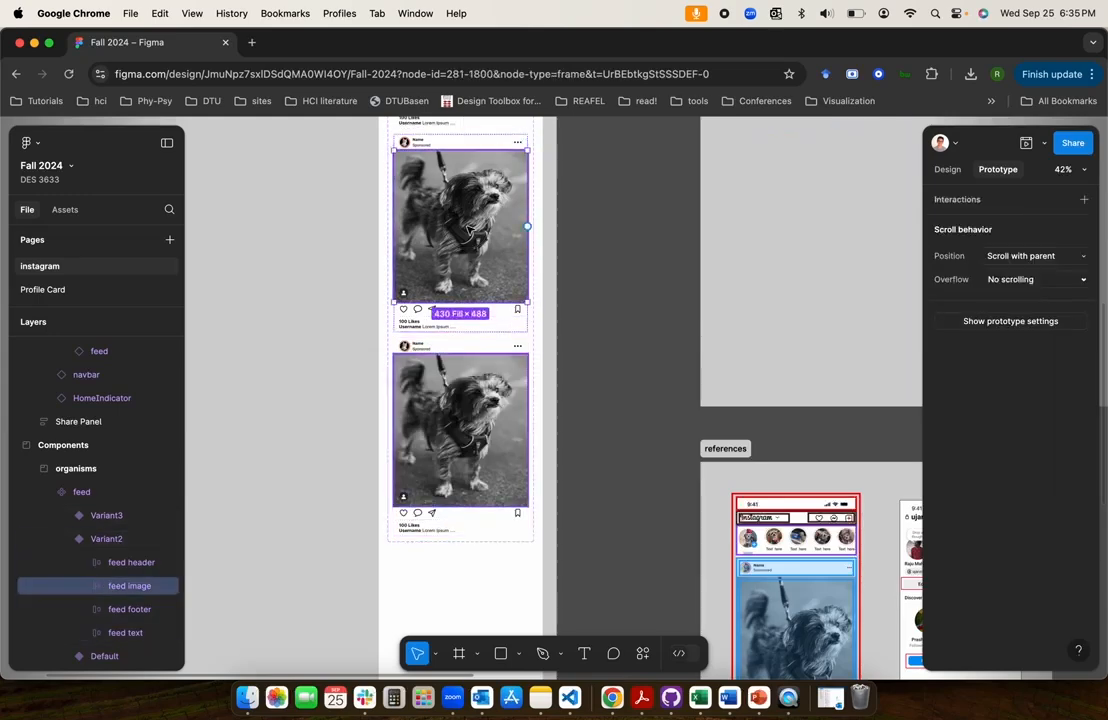
pyautogui.click(455, 366)
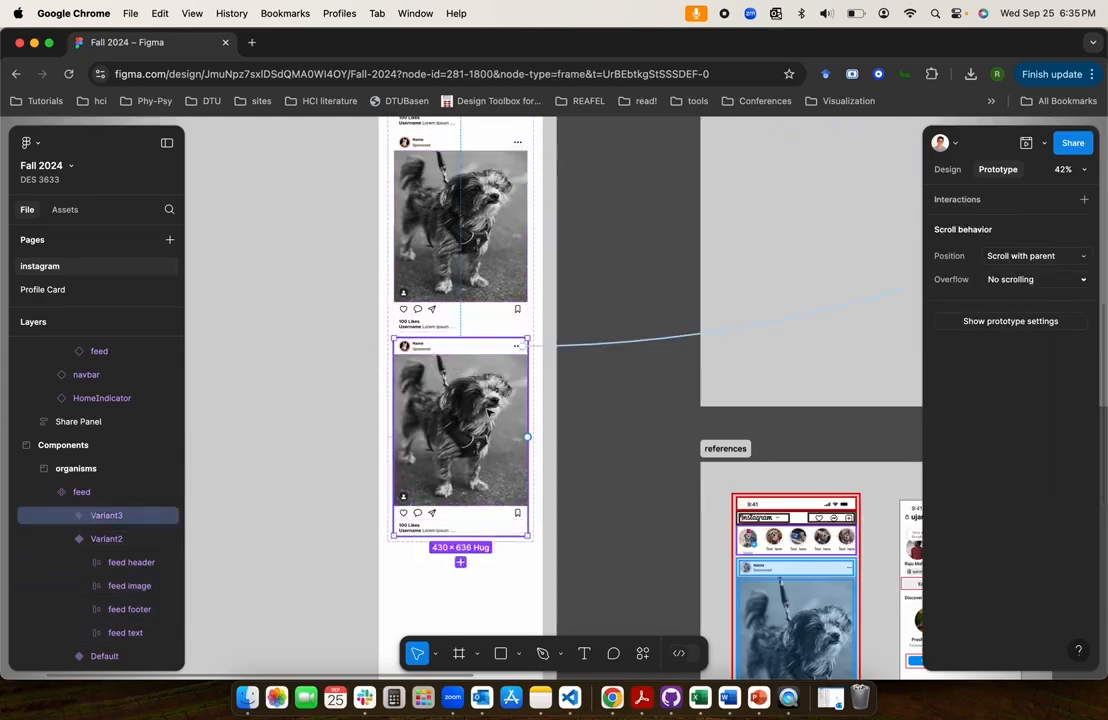
pyautogui.click(312, 421)
# Copy the red filled heart icon component from the atoms frame
pyautogui.scroll(-5, 312, 421)
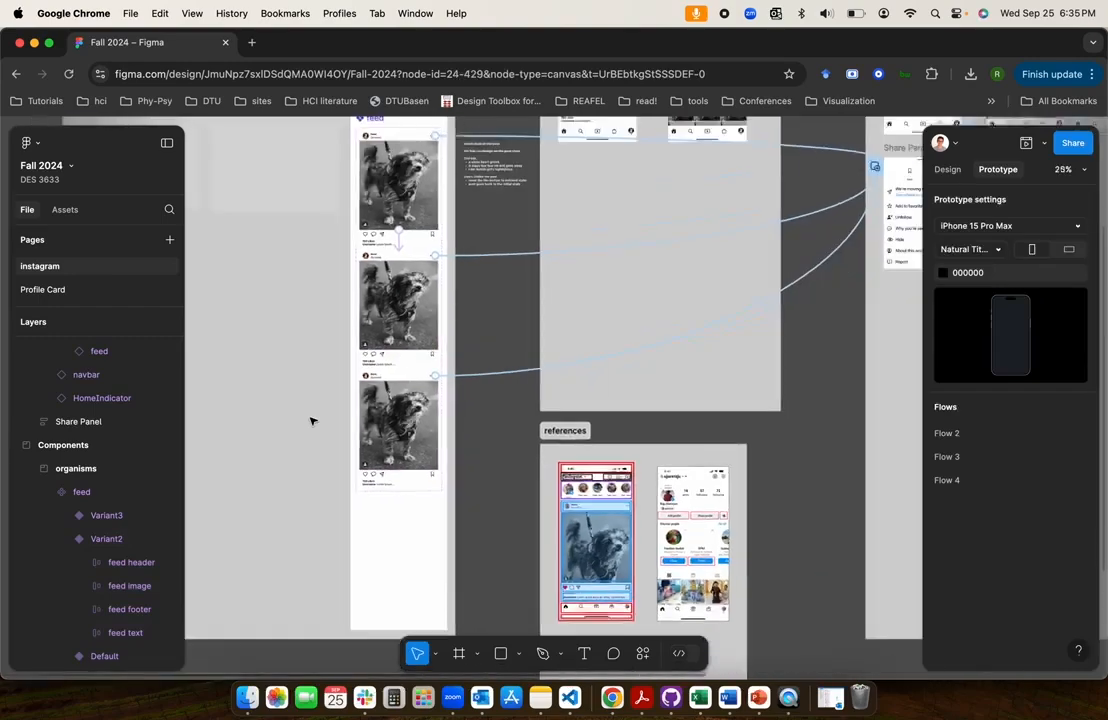
pyautogui.scroll(5, 310, 421)
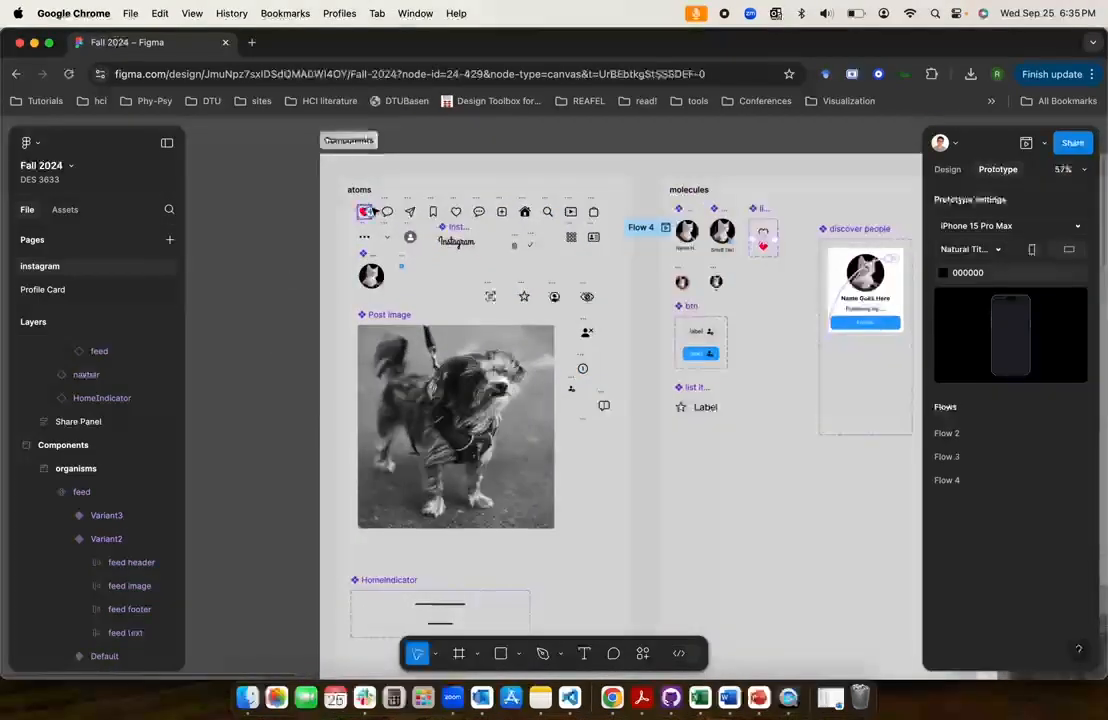
pyautogui.scroll(5, 310, 197)
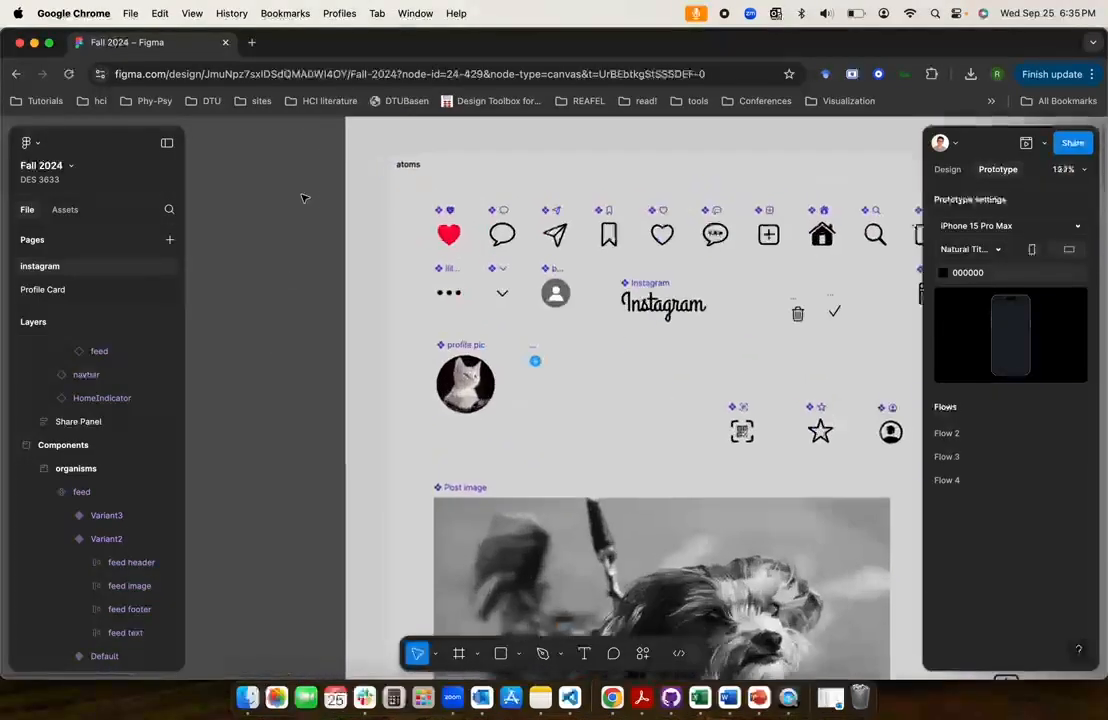
pyautogui.click(447, 232)
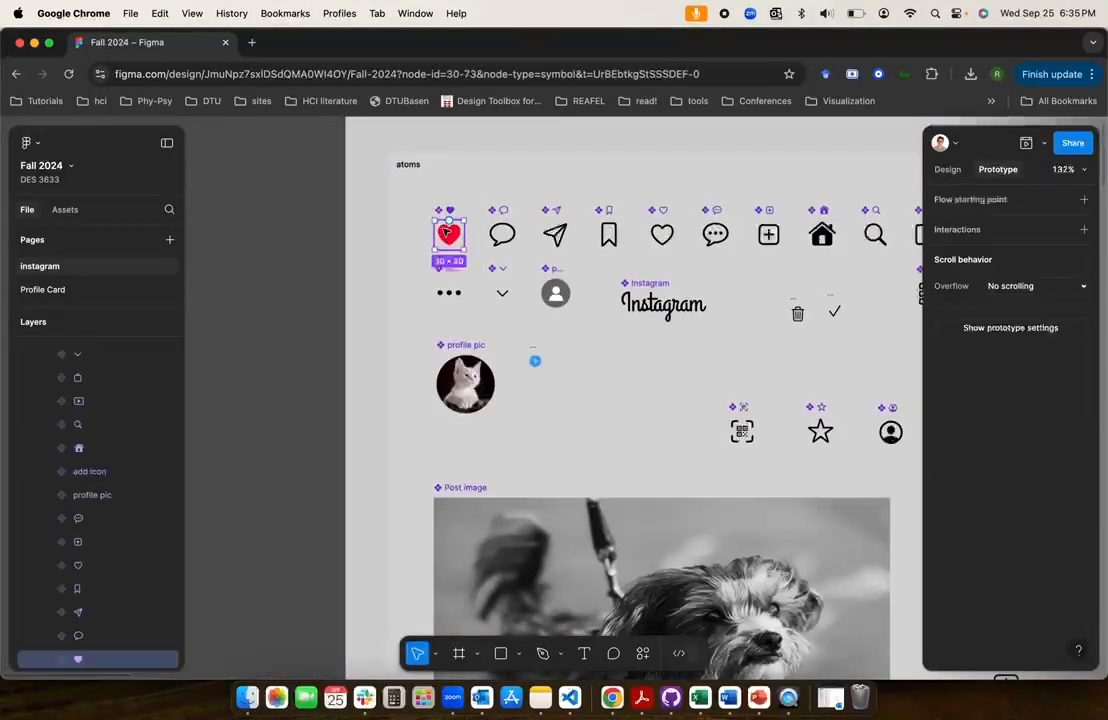
pyautogui.click(955, 172)
pyautogui.press('super+c')
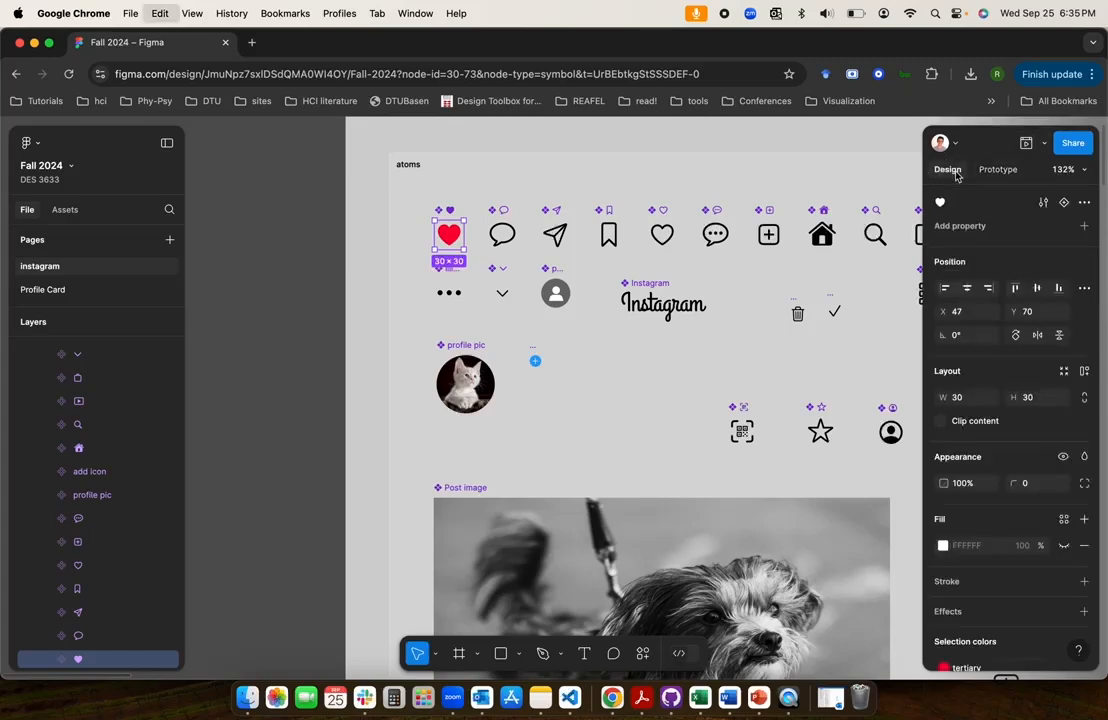
# Undo moving the red heart icon, and paste an instance of it over the original and remove that instance
pyautogui.click(447, 240)
pyautogui.moveTo(447, 240); pyautogui.dragTo(366, 256)
pyautogui.press('super+z')
pyautogui.press('super+v')
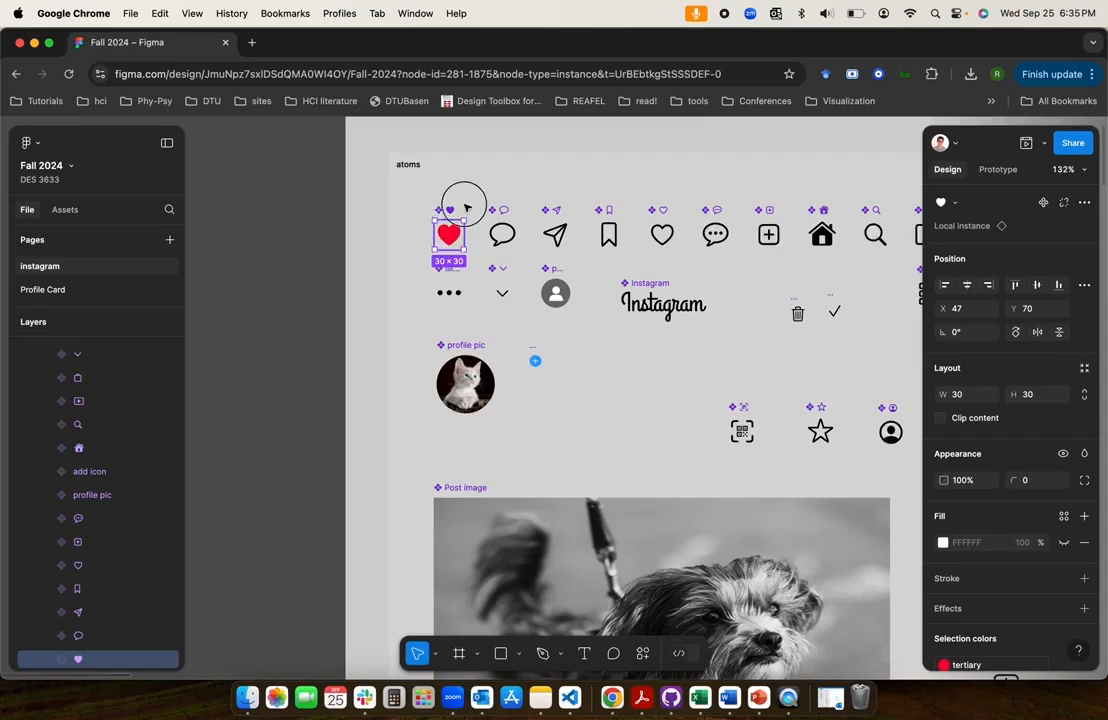
pyautogui.moveTo(436, 239); pyautogui.dragTo(483, 173)
pyautogui.press('Delete')
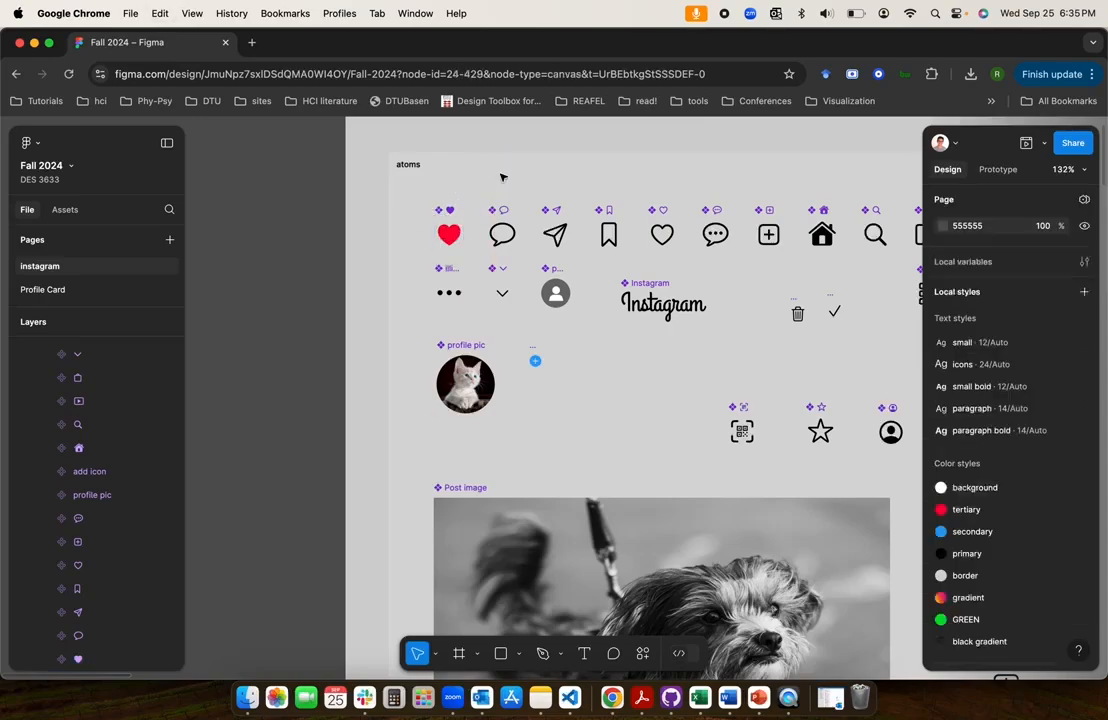
# Paste the copied red heart instance into Variant3 of the feed component
pyautogui.scroll(-5, 503, 177)
pyautogui.hscroll(6, 503, 177)
pyautogui.scroll(-6, 503, 177)
pyautogui.scroll(-4, 503, 177)
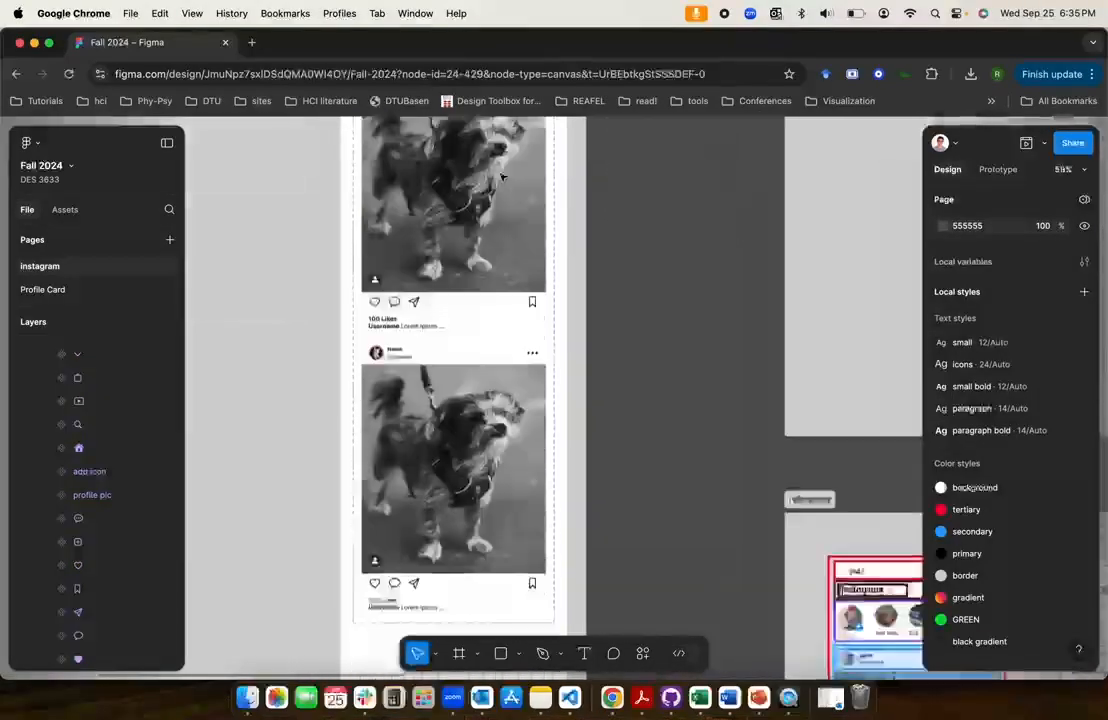
pyautogui.scroll(-4, 503, 177)
pyautogui.scroll(3, 503, 177)
pyautogui.scroll(-1, 503, 177)
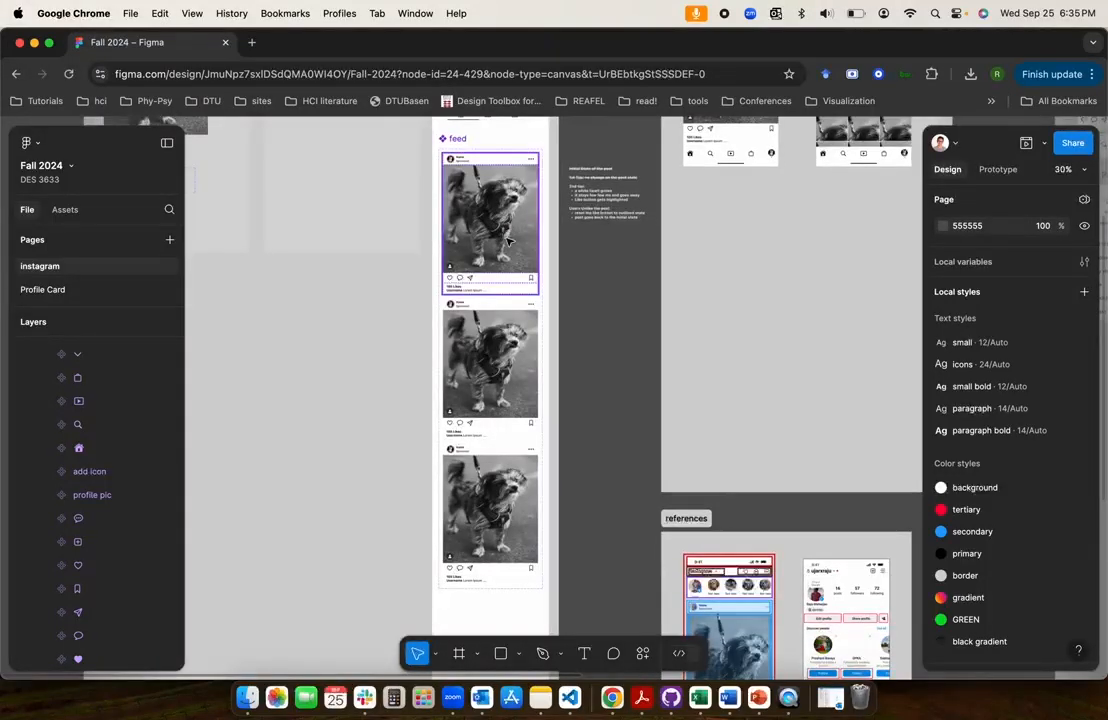
pyautogui.click(505, 520)
pyautogui.scroll(5, 507, 522)
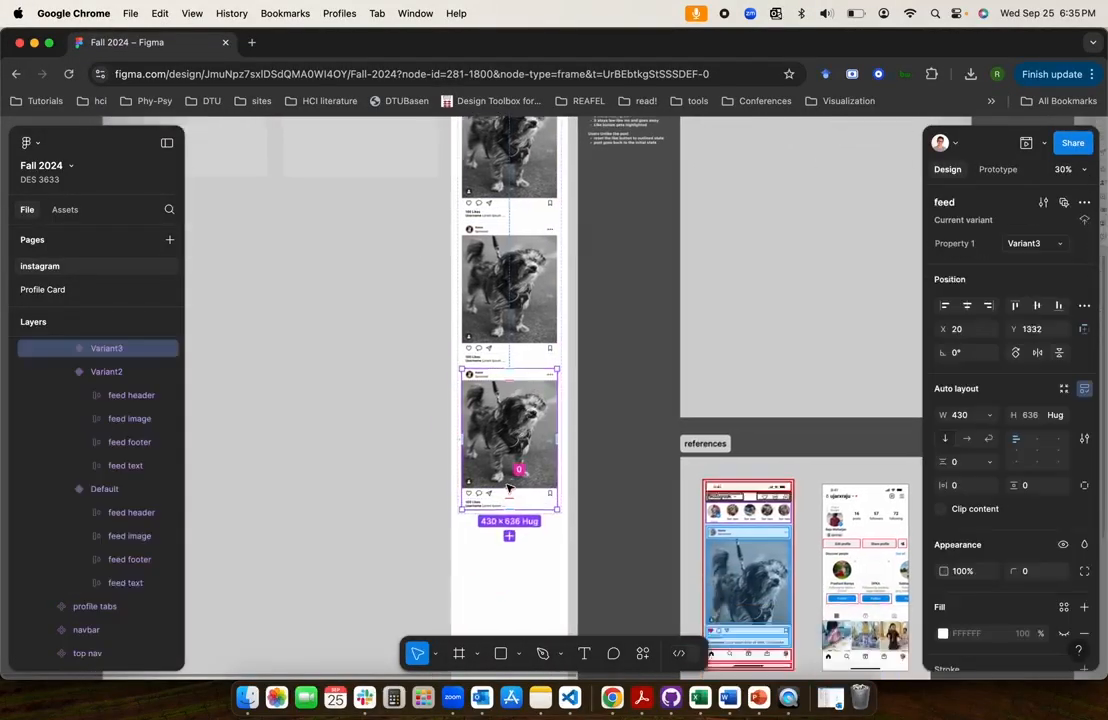
pyautogui.click(520, 486)
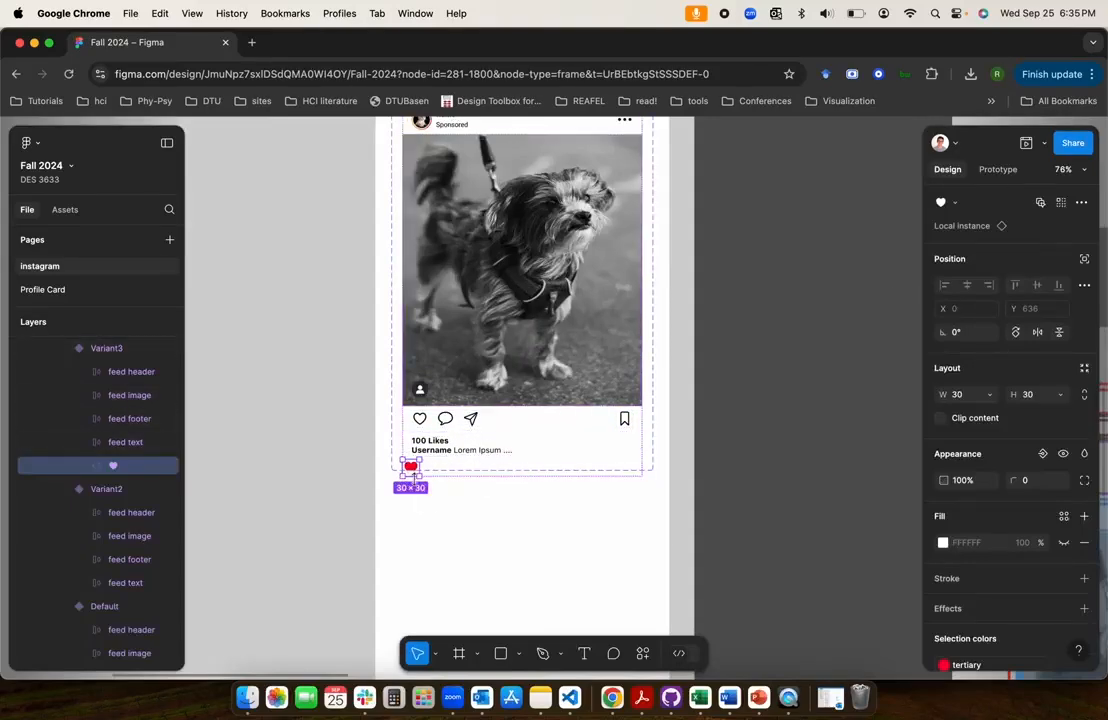
pyautogui.scroll(3, 490, 408)
pyautogui.scroll(-2, 490, 408)
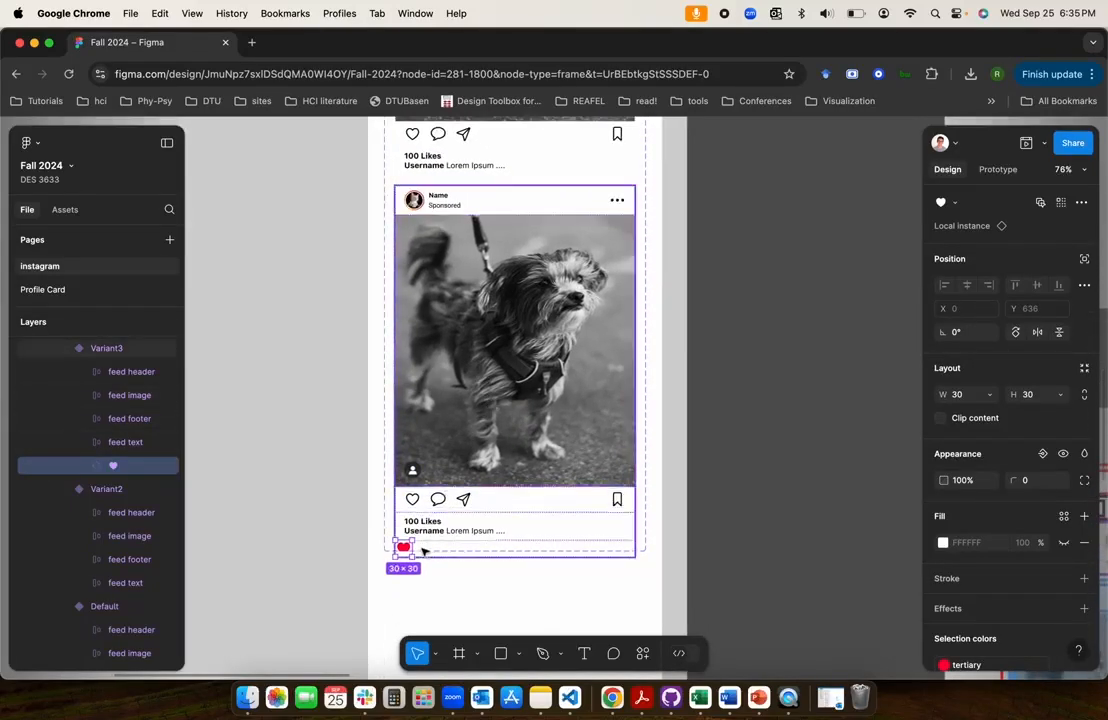
# Exclude the heart in Variant3 from auto layout and move it to the centre of the feed image
pyautogui.click(1083, 259)
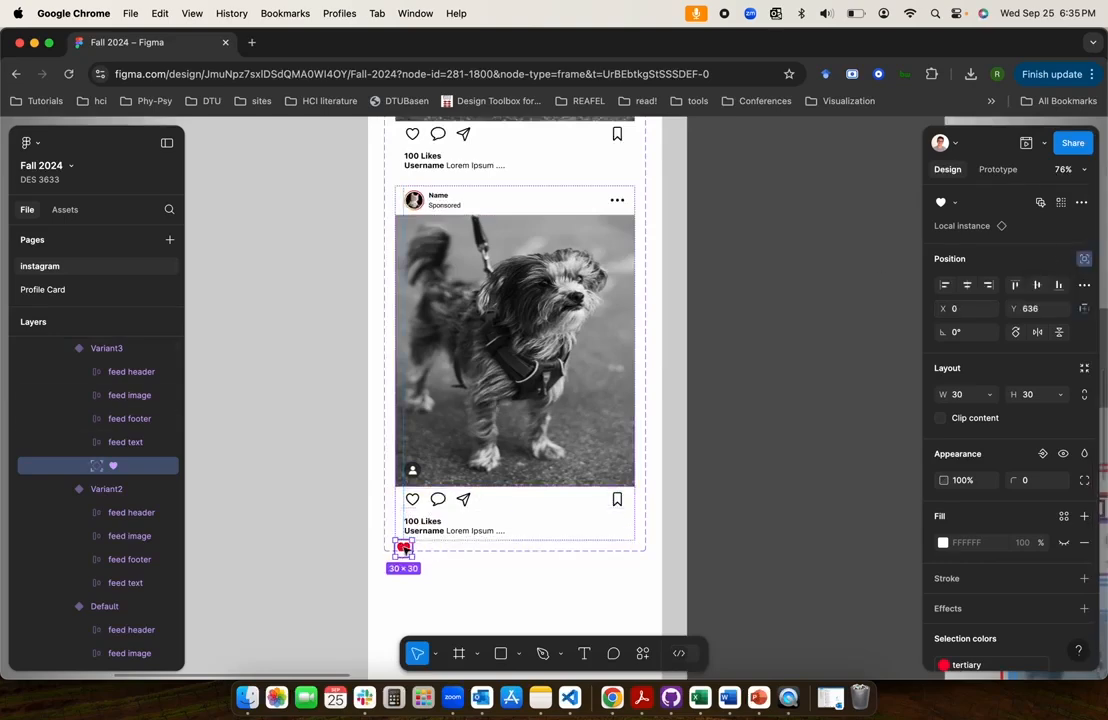
pyautogui.moveTo(404, 548); pyautogui.dragTo(503, 378)
pyautogui.moveTo(515, 360); pyautogui.dragTo(519, 351)
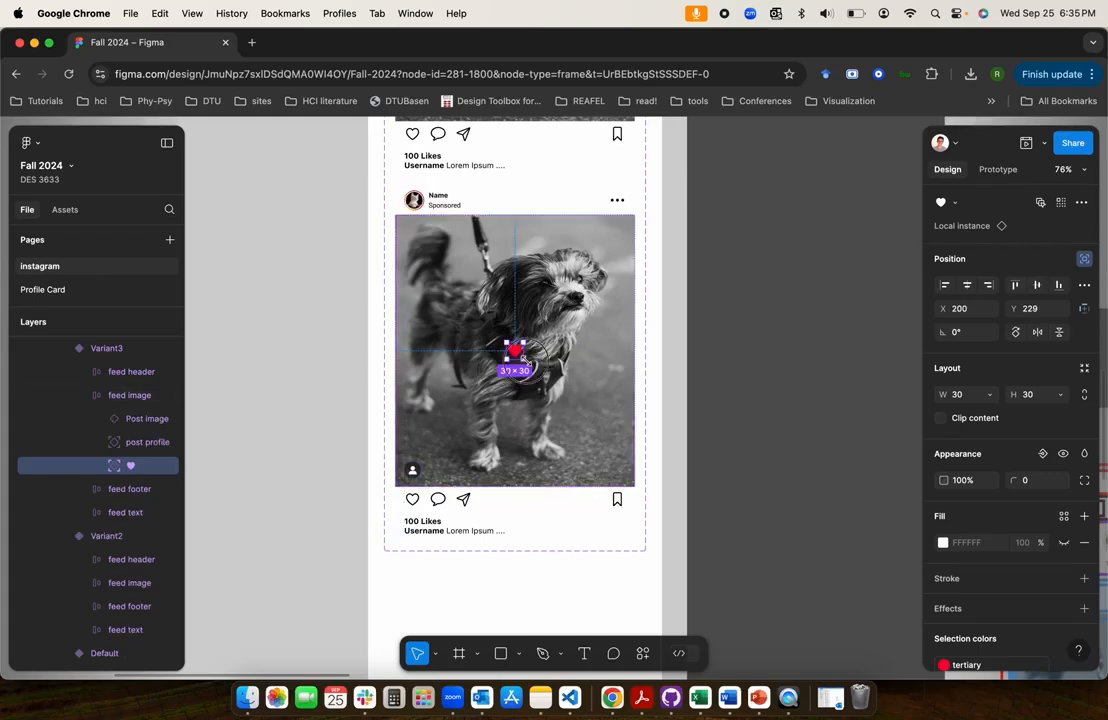
# Enlarge Variant3's heart instance to 90 × 90, then detach its heart glyph's text style and set the font size to 90
pyautogui.moveTo(521, 357); pyautogui.dragTo(555, 392)
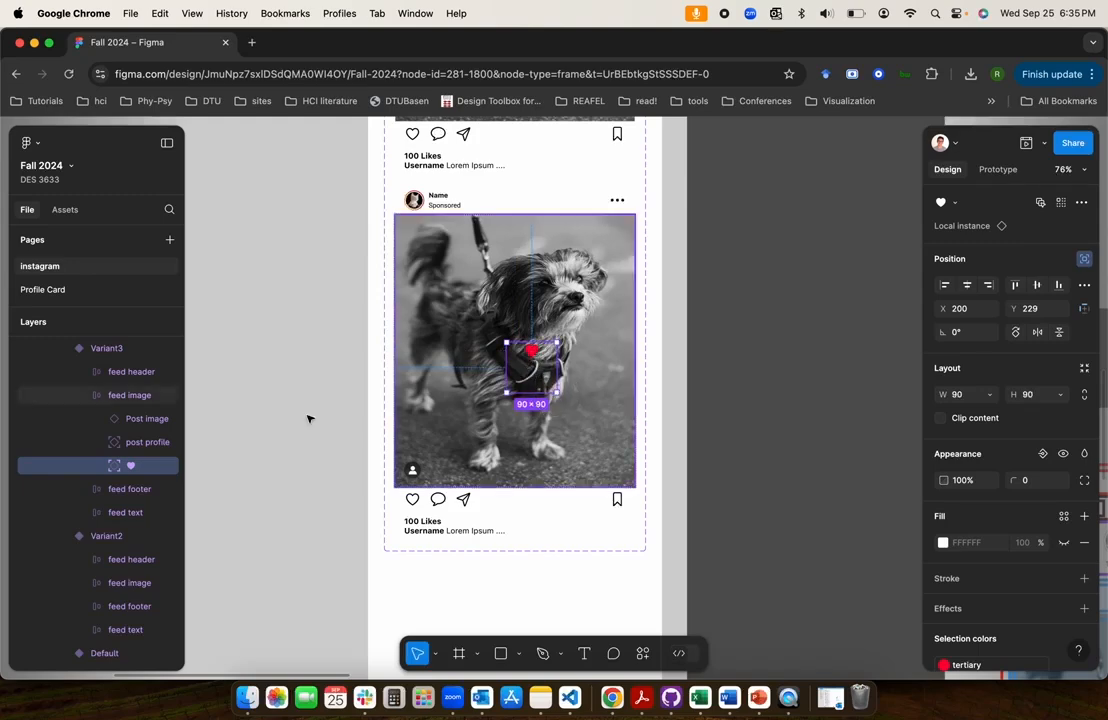
pyautogui.click(95, 474)
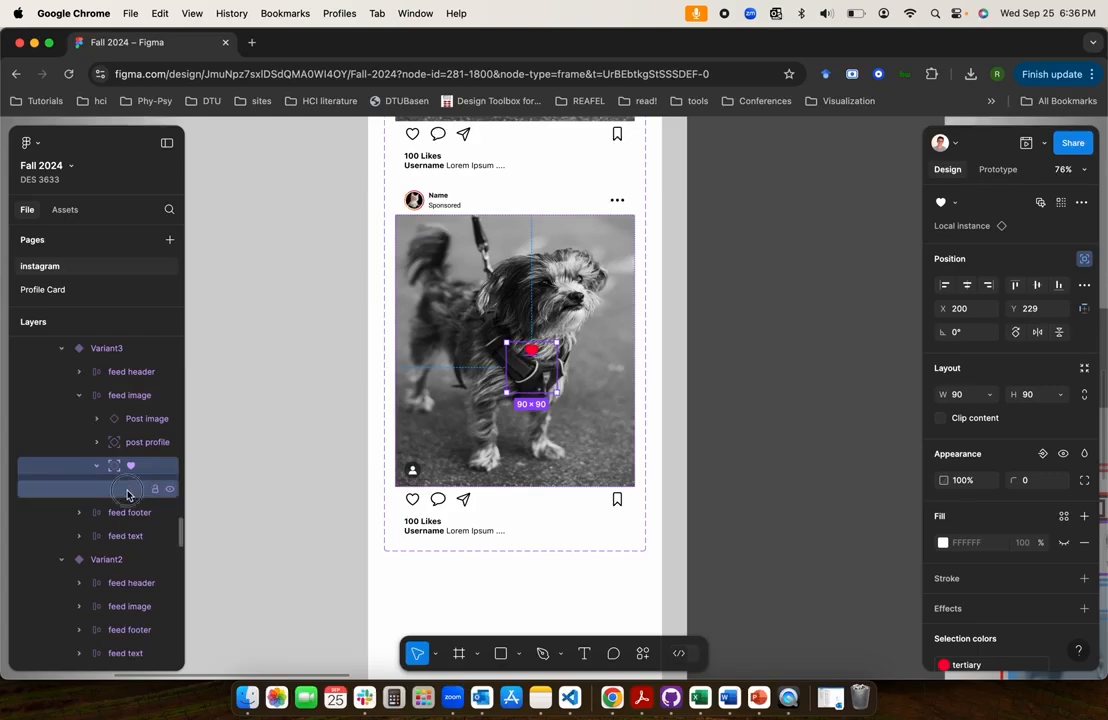
pyautogui.click(129, 489)
pyautogui.scroll(-2, 1014, 520)
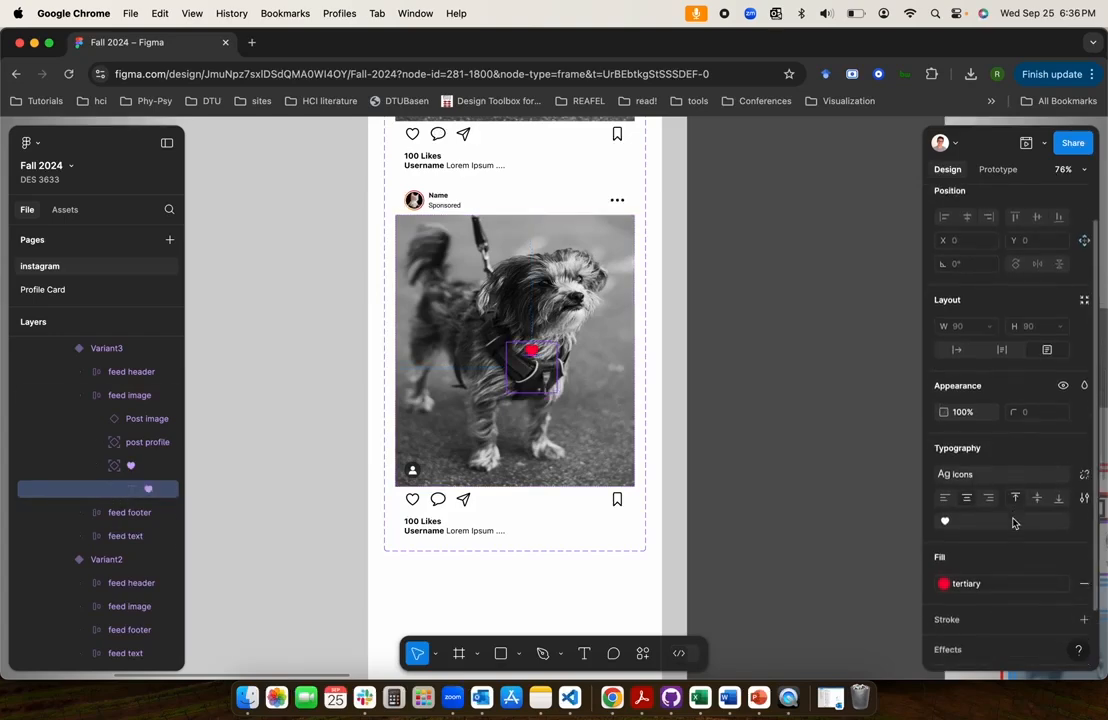
pyautogui.scroll(2, 1013, 522)
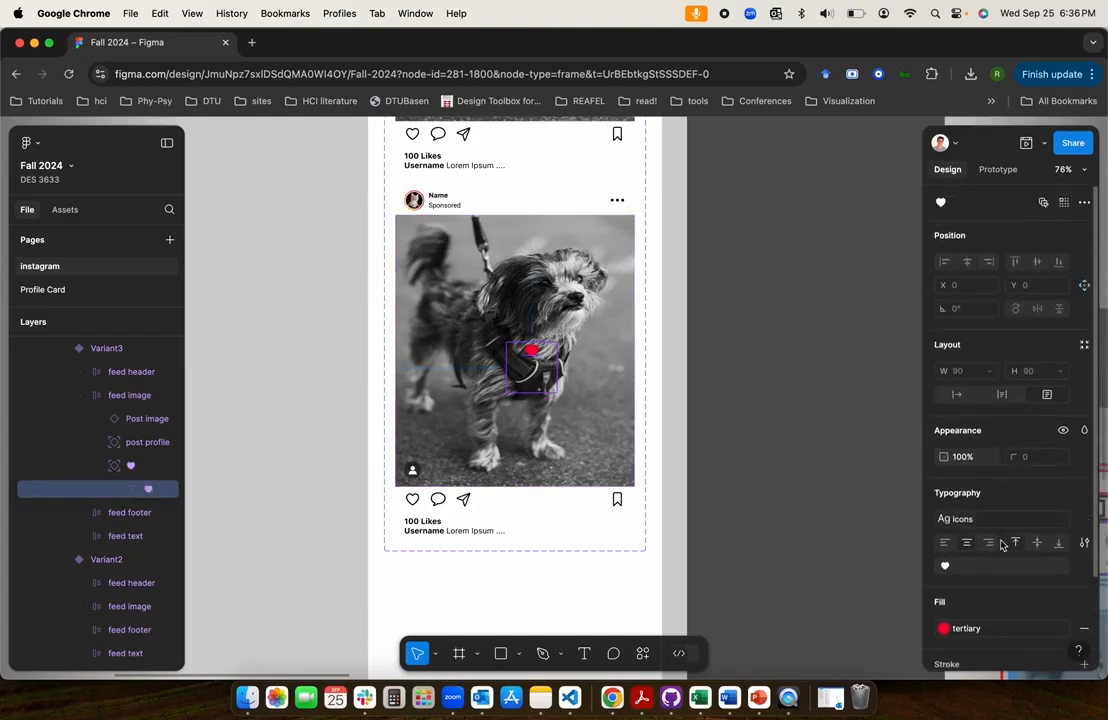
pyautogui.scroll(-1, 1005, 535)
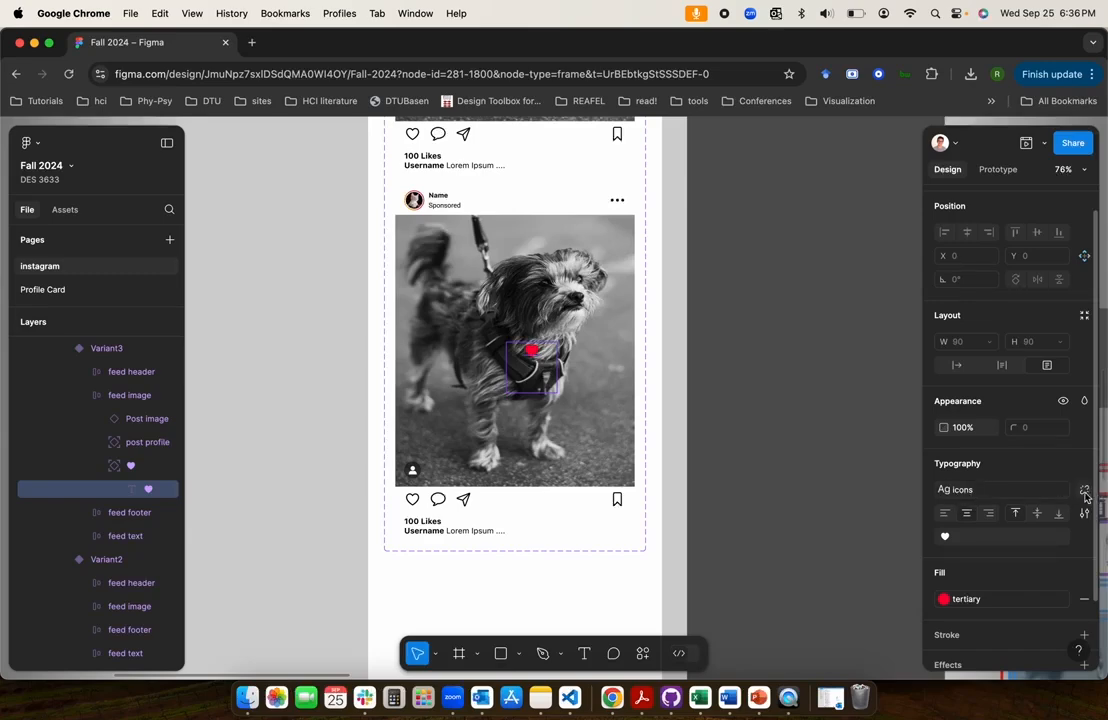
pyautogui.click(1085, 494)
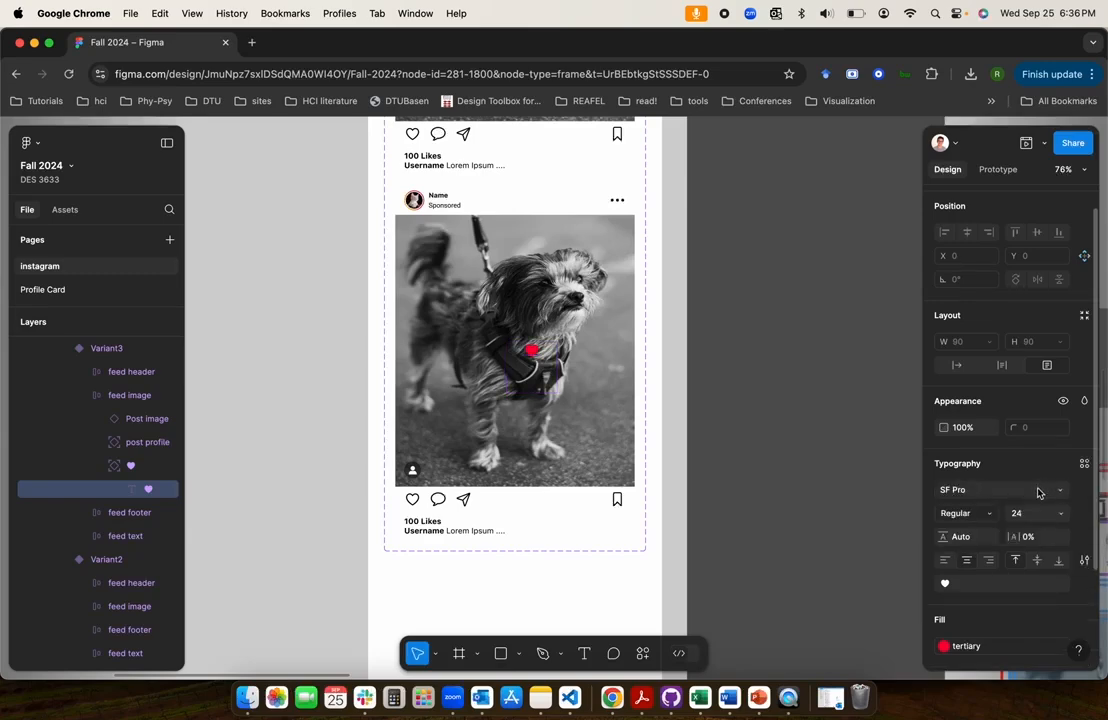
pyautogui.click(1039, 513)
pyautogui.write('90')
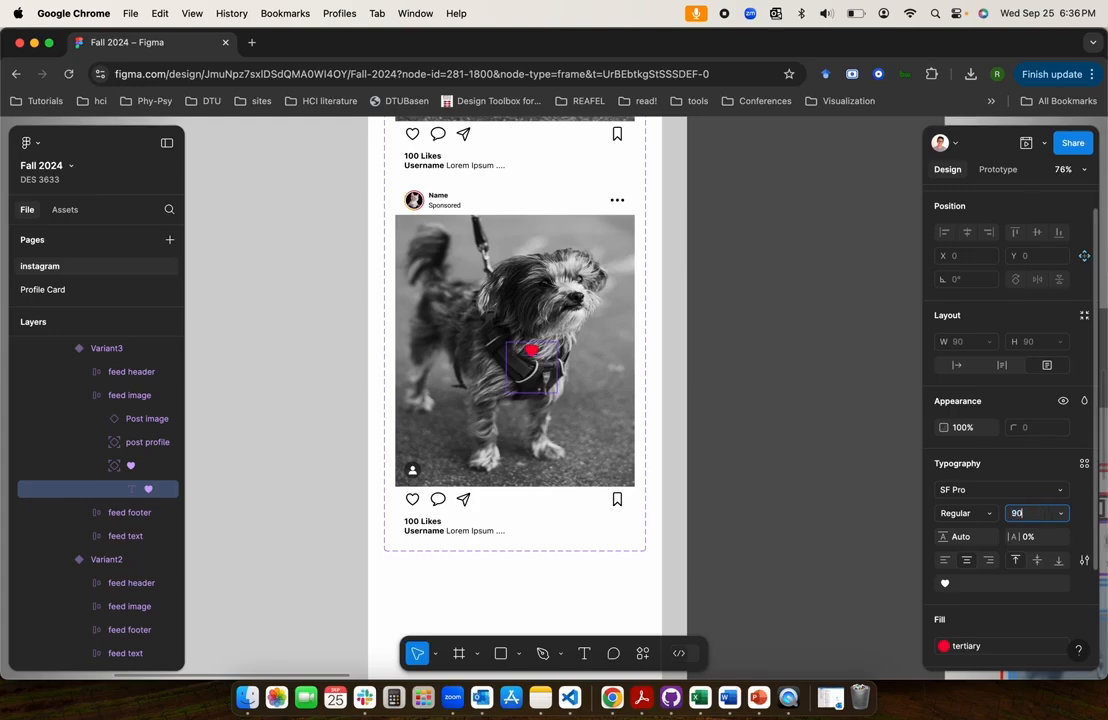
pyautogui.press('Return')
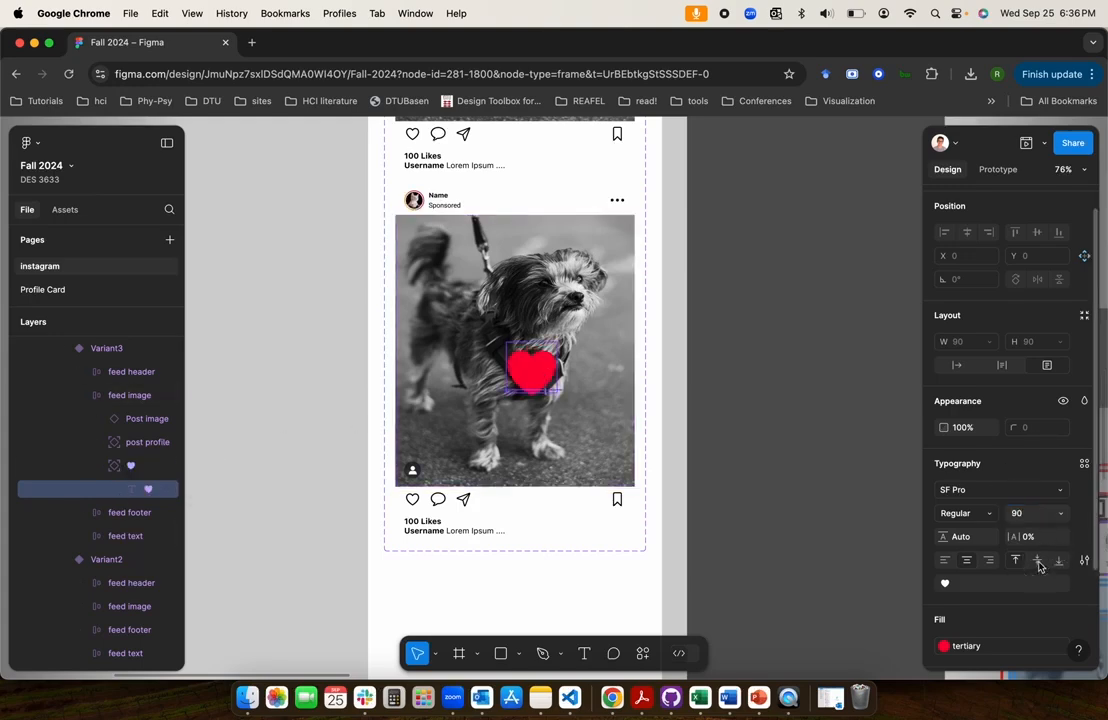
# Re-centre the enlarged heart on Variant3's feed image and apply the background color style to its glyph
pyautogui.click(124, 468)
pyautogui.moveTo(537, 369); pyautogui.dragTo(519, 349)
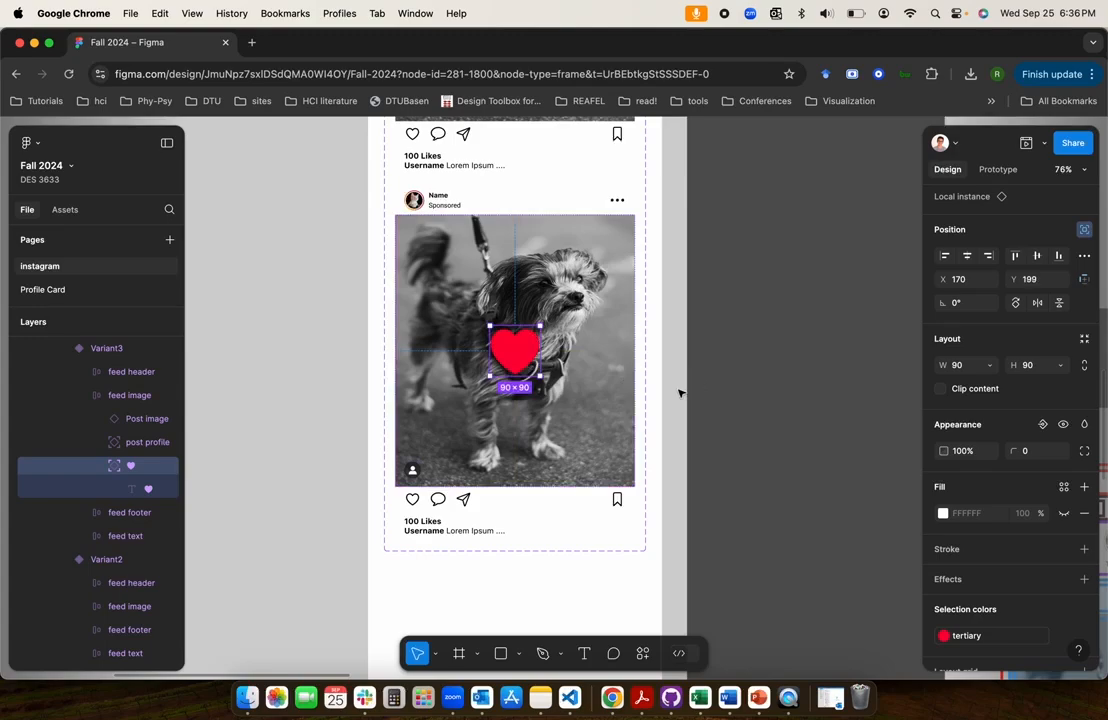
pyautogui.click(143, 492)
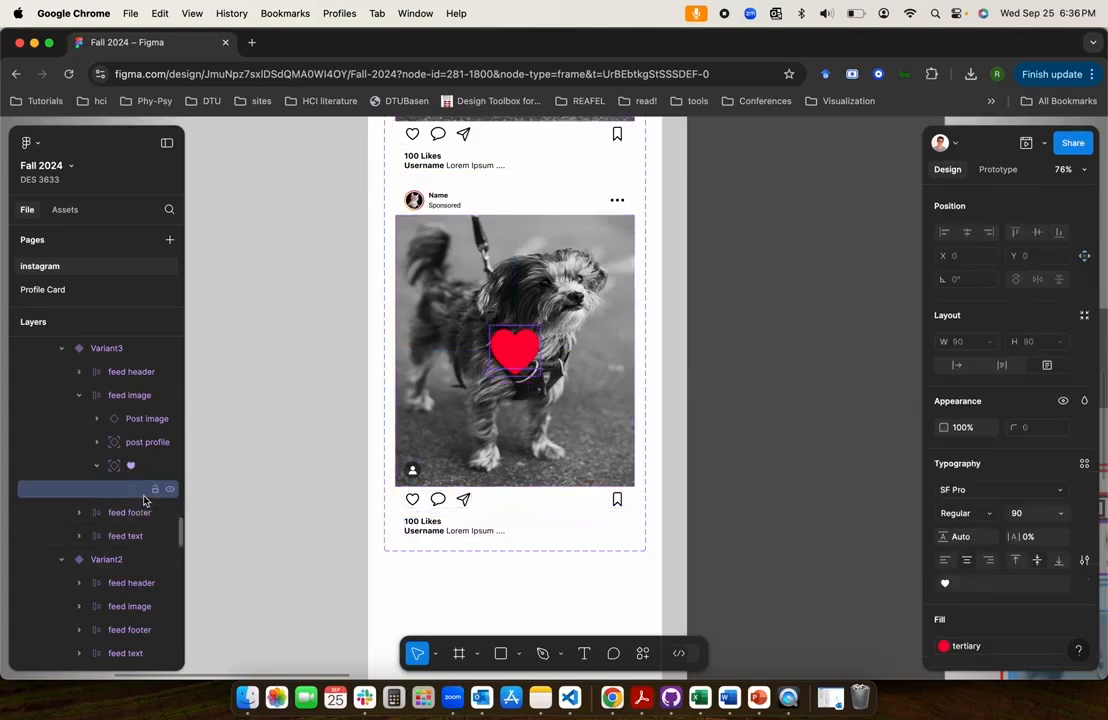
pyautogui.click(944, 647)
pyautogui.click(821, 486)
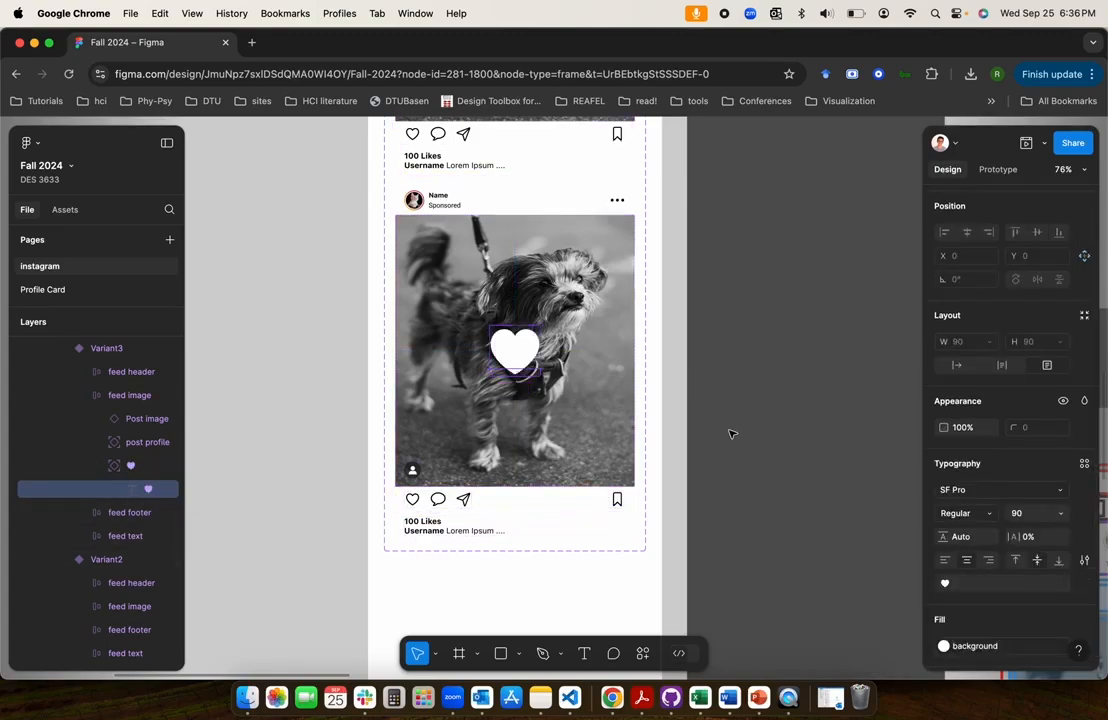
pyautogui.click(676, 418)
# Link Variant2's feed image to Variant3 with an On tap, Change to interaction using Smart animate
pyautogui.scroll(5, 676, 420)
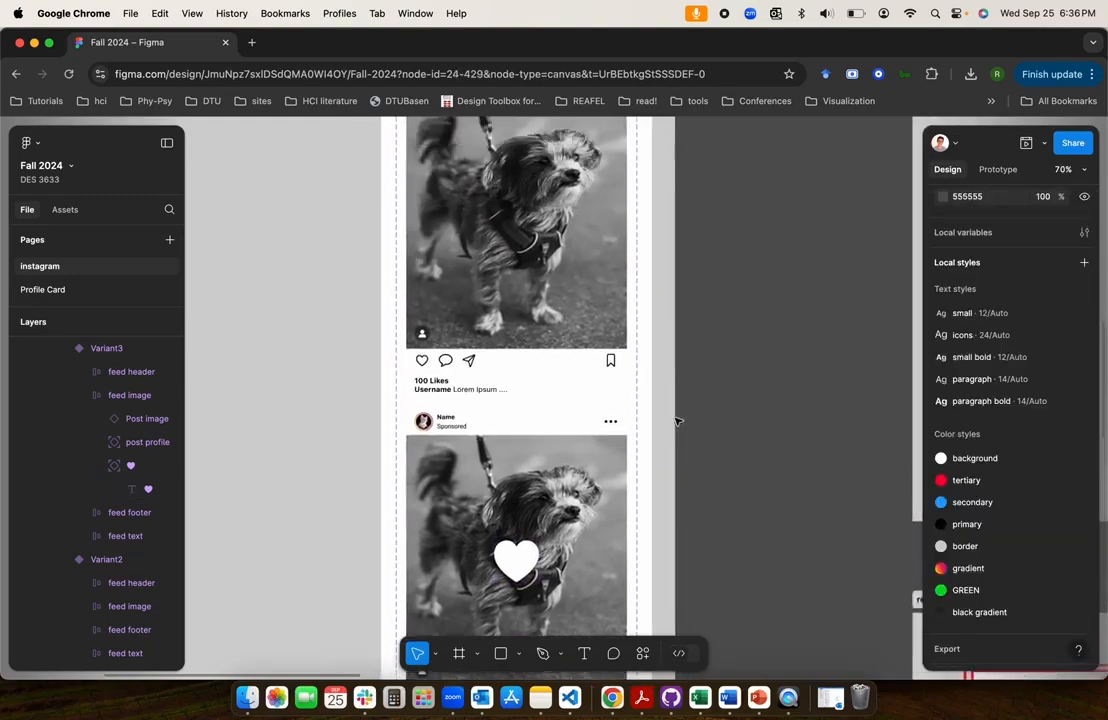
pyautogui.scroll(-2, 676, 420)
pyautogui.click(527, 295)
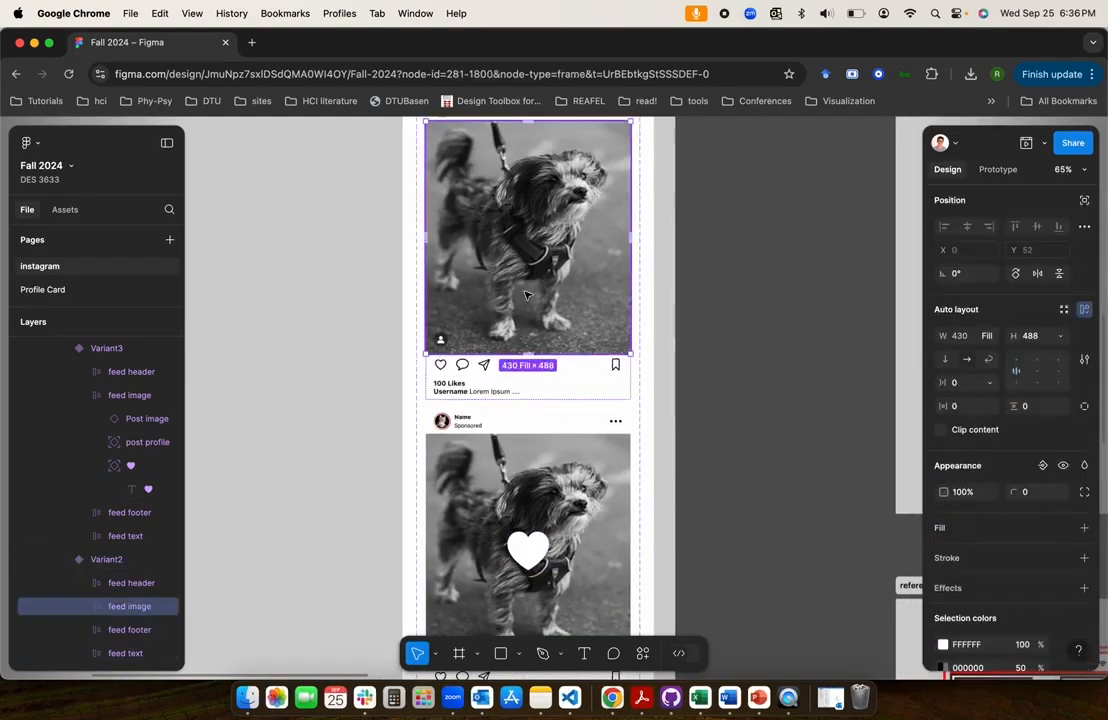
pyautogui.scroll(5, 527, 295)
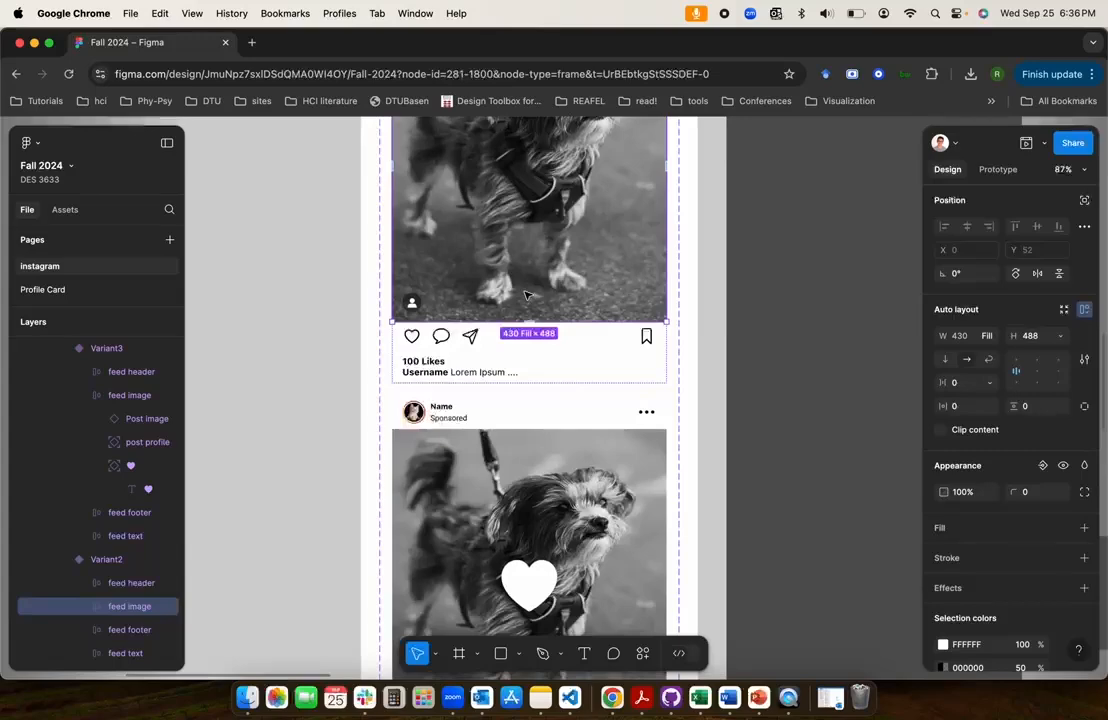
pyautogui.click(998, 170)
pyautogui.moveTo(529, 323); pyautogui.dragTo(532, 410)
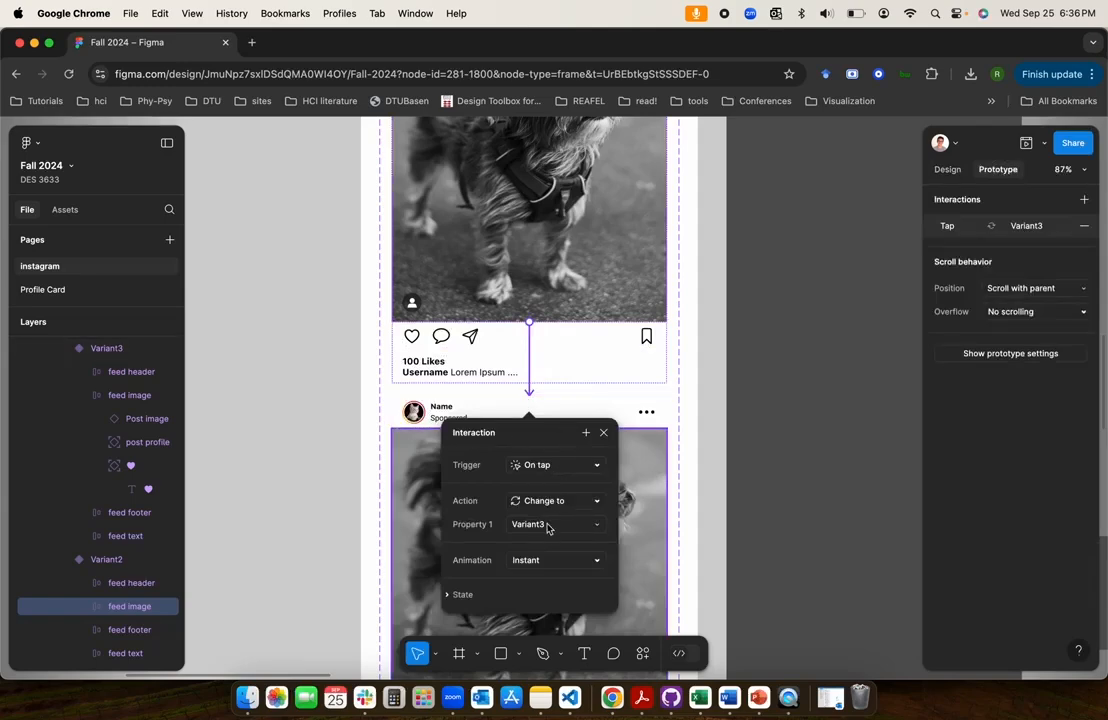
pyautogui.click(556, 562)
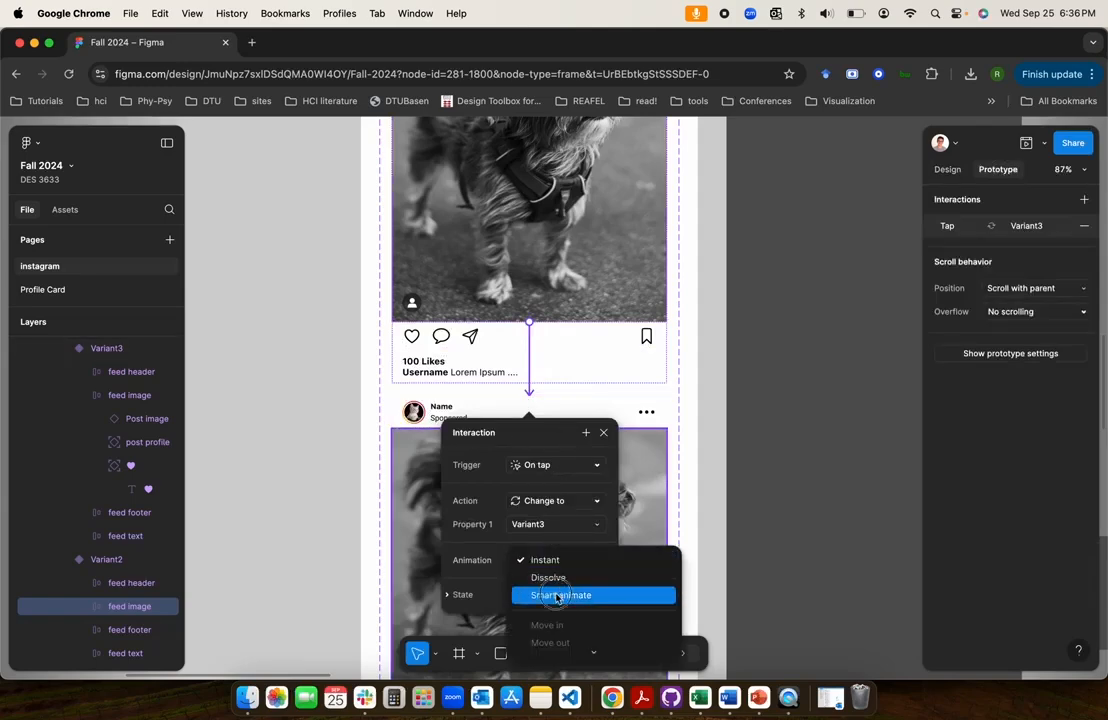
pyautogui.click(558, 594)
pyautogui.scroll(-2, 547, 537)
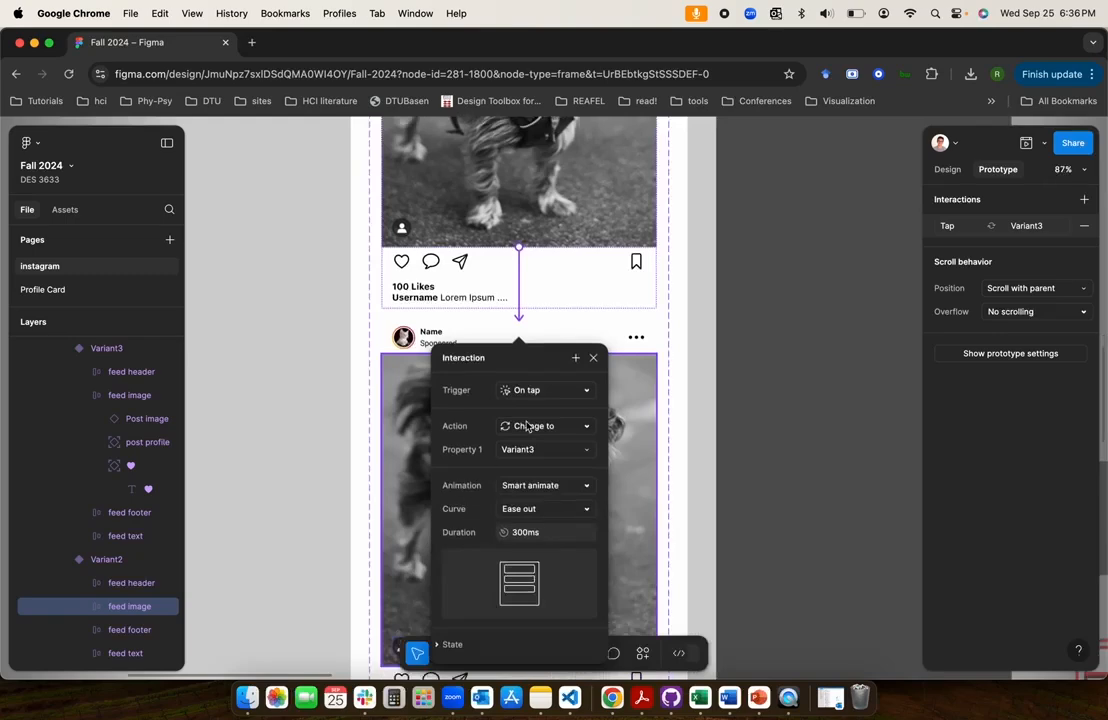
pyautogui.click(324, 383)
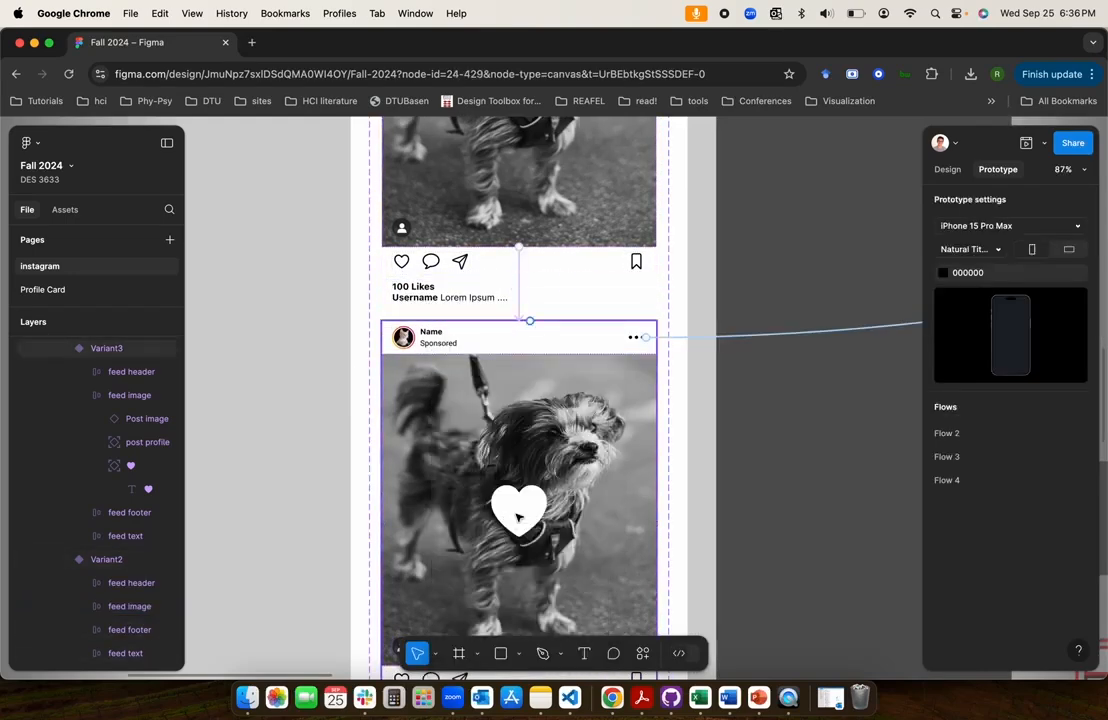
pyautogui.click(518, 517)
pyautogui.click(518, 510)
pyautogui.click(339, 449)
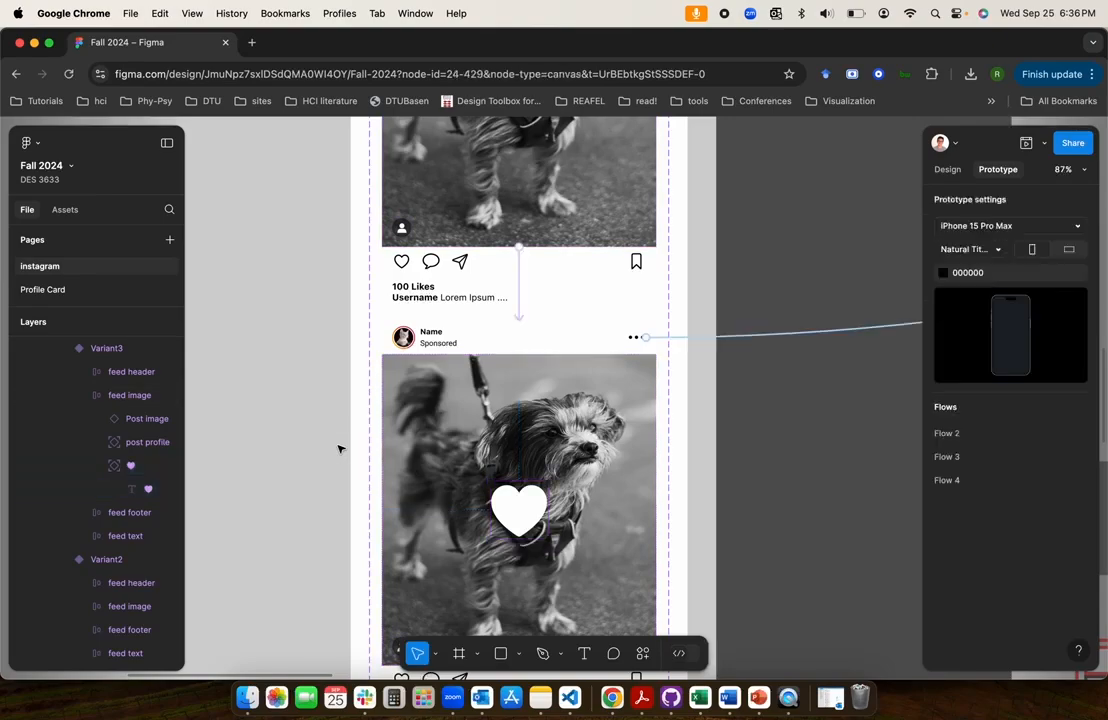
pyautogui.scroll(-5, 339, 449)
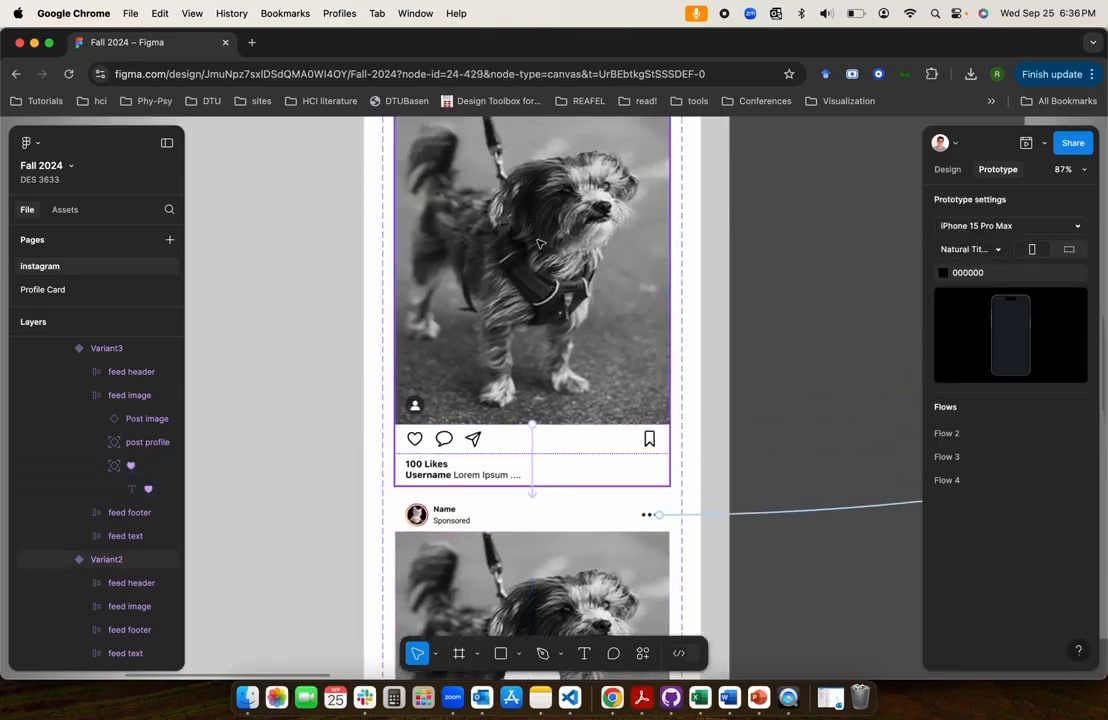
pyautogui.scroll(-5, 537, 254)
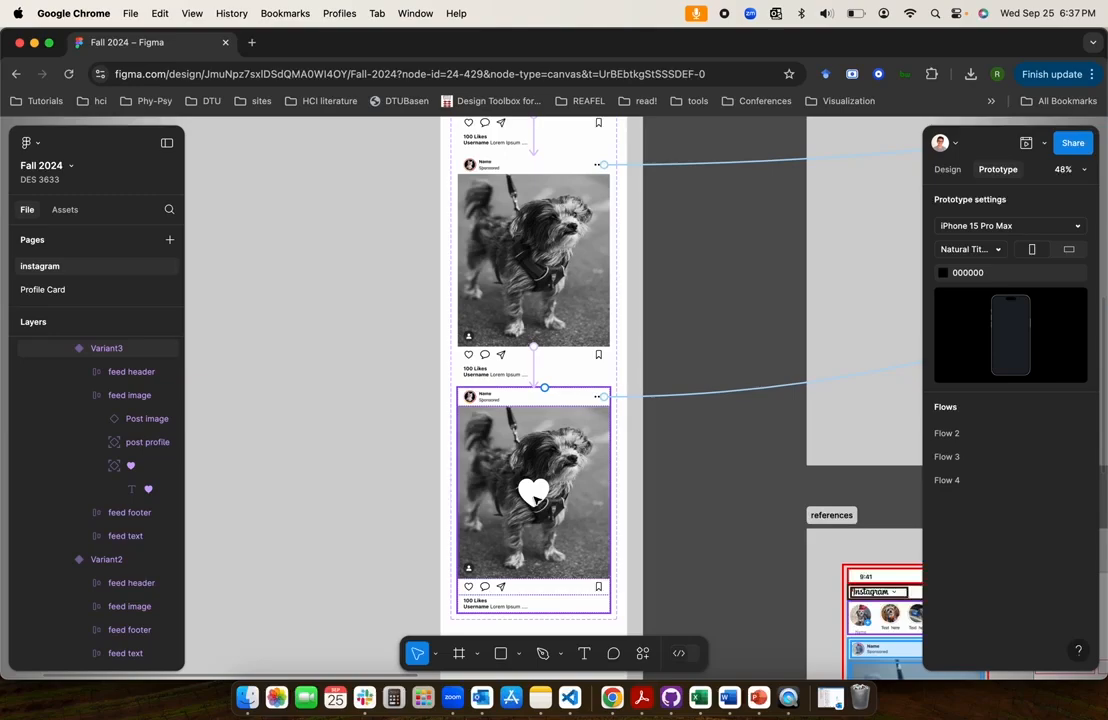
pyautogui.doubleClick(533, 490)
pyautogui.click(533, 490)
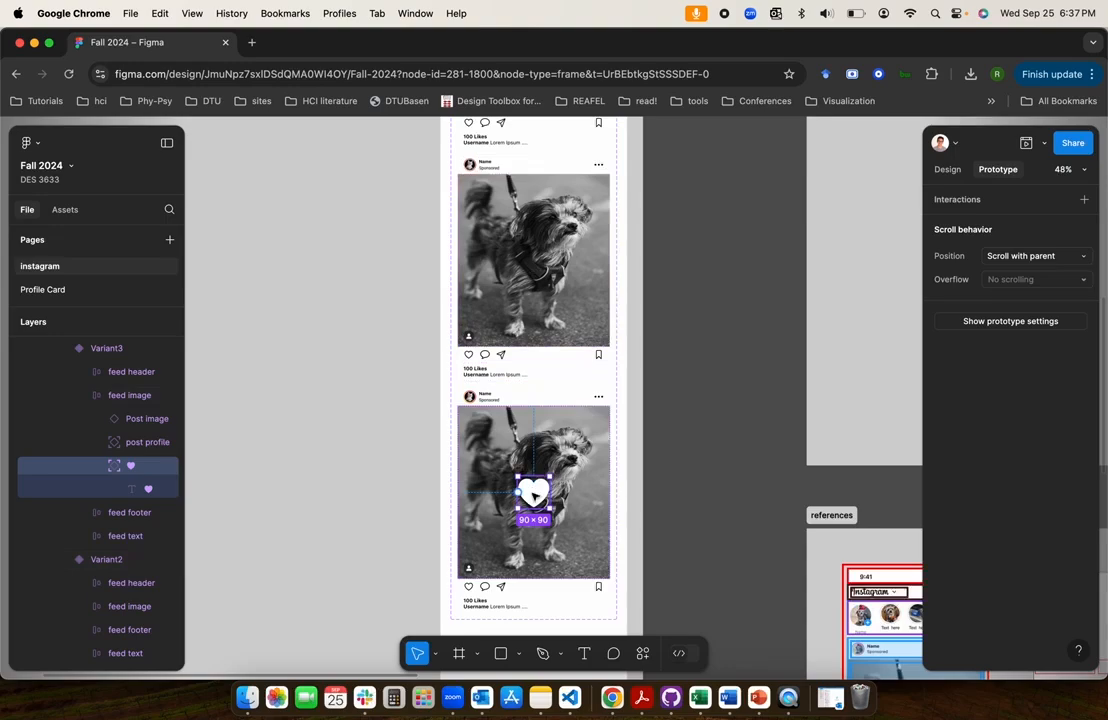
pyautogui.click(250, 487)
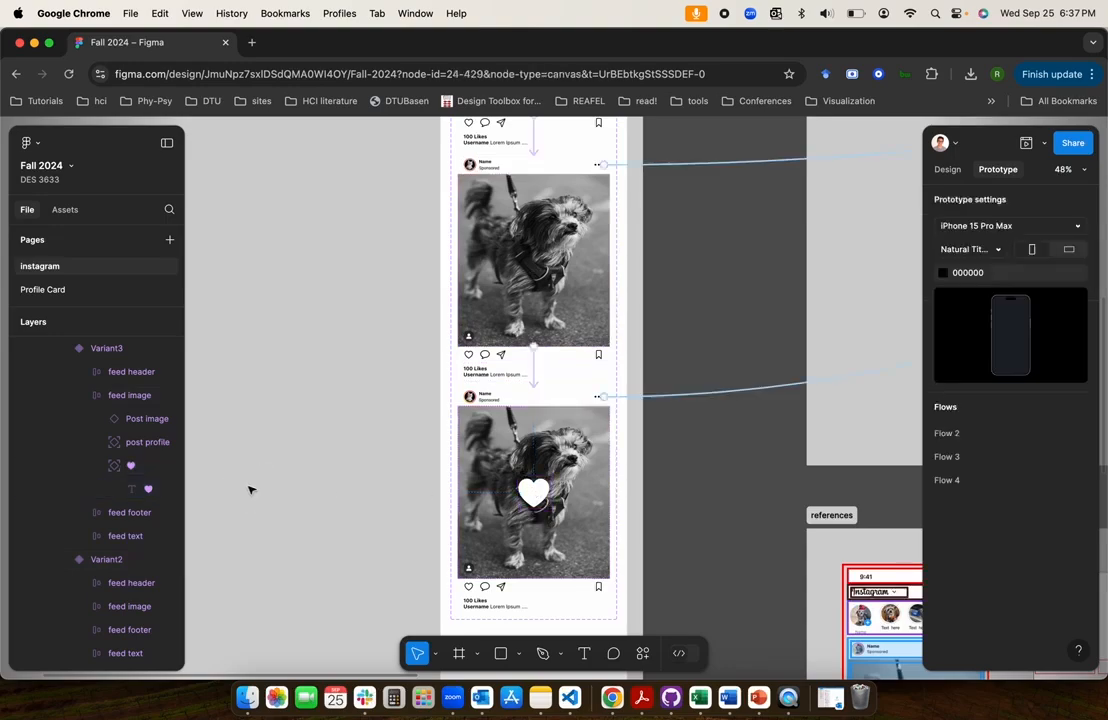
# Copy Variant3's white heart into Variant2 and centre it over the feed image
pyautogui.click(135, 470)
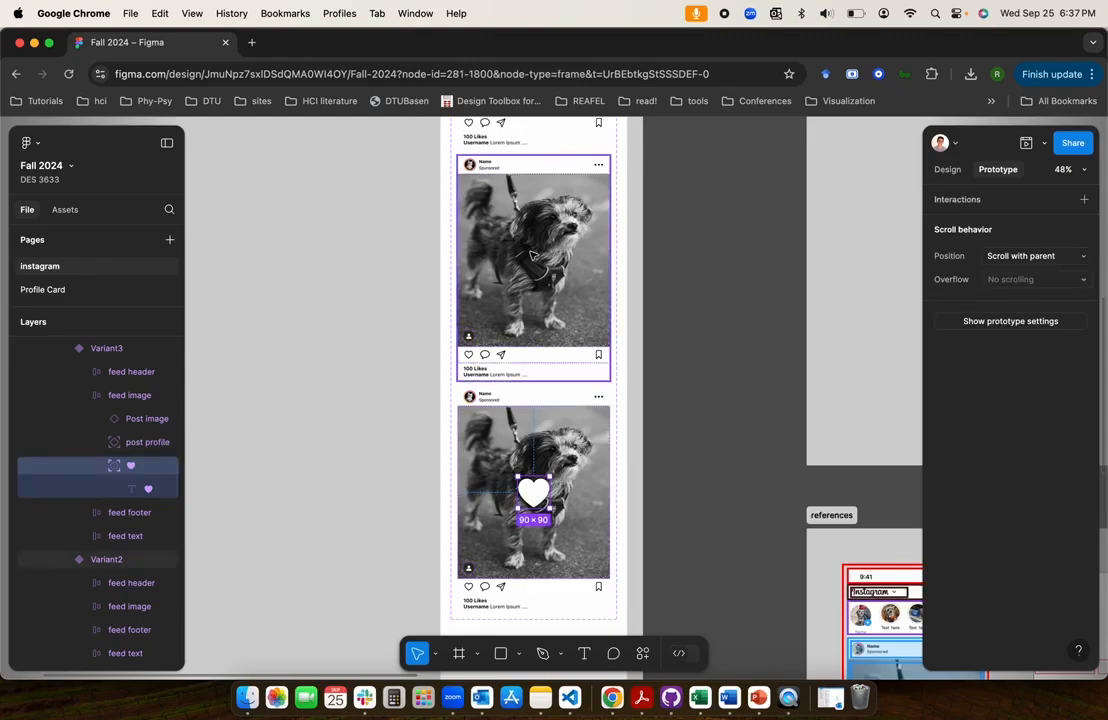
pyautogui.click(532, 255)
pyautogui.press('super+v')
pyautogui.scroll(2, 533, 255)
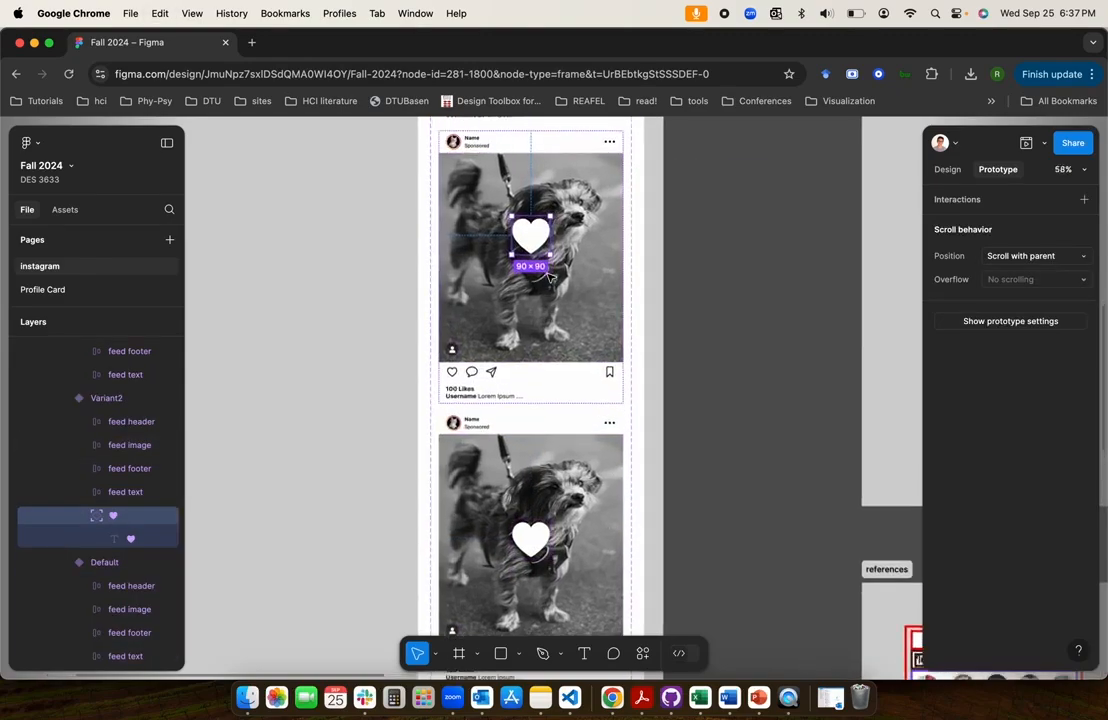
pyautogui.click(947, 170)
pyautogui.moveTo(535, 240); pyautogui.dragTo(536, 265)
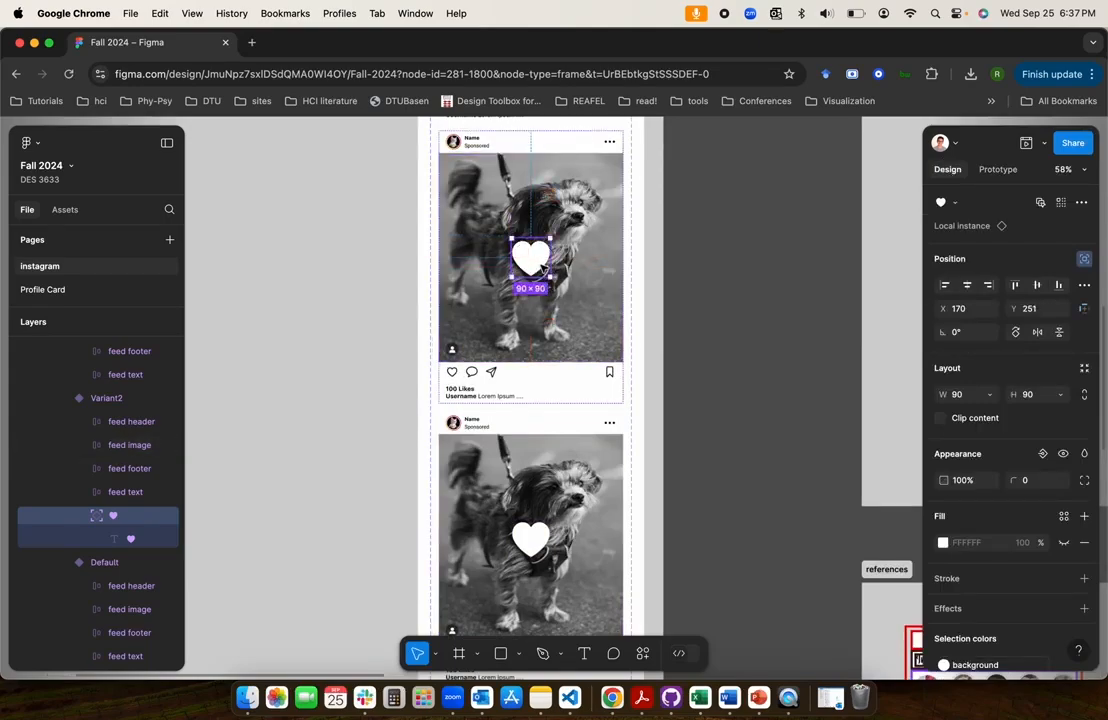
# Set the white heart glyph in Variant2 to font size 1 and 0% opacity
pyautogui.click(125, 538)
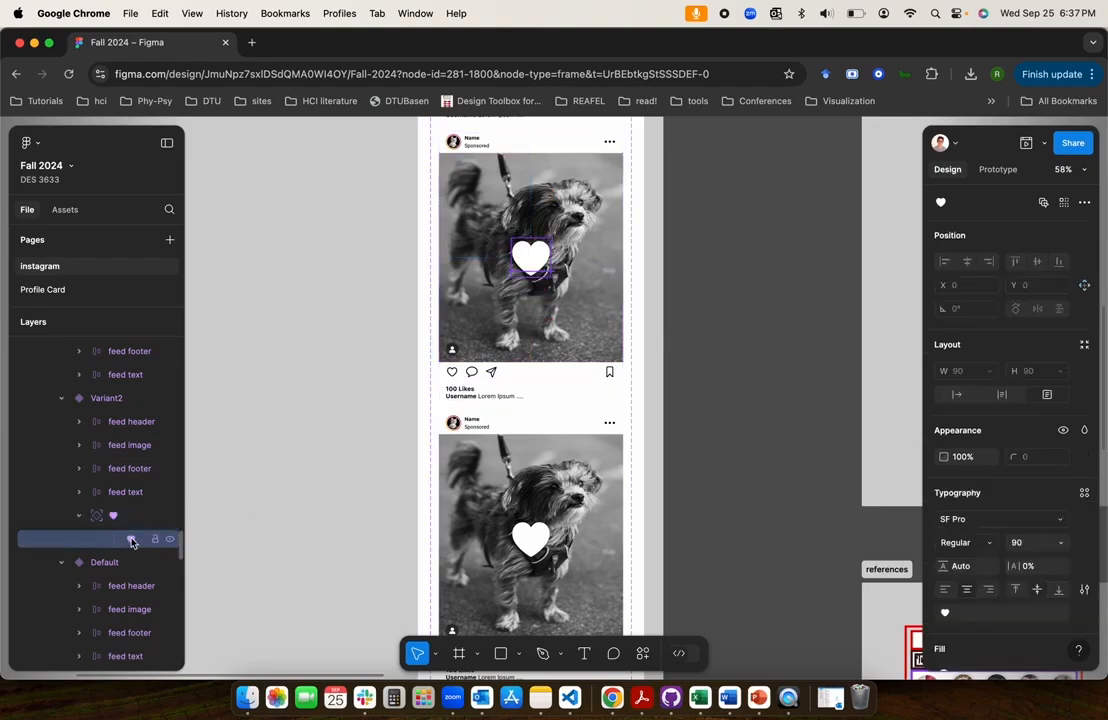
pyautogui.scroll(-2, 1017, 545)
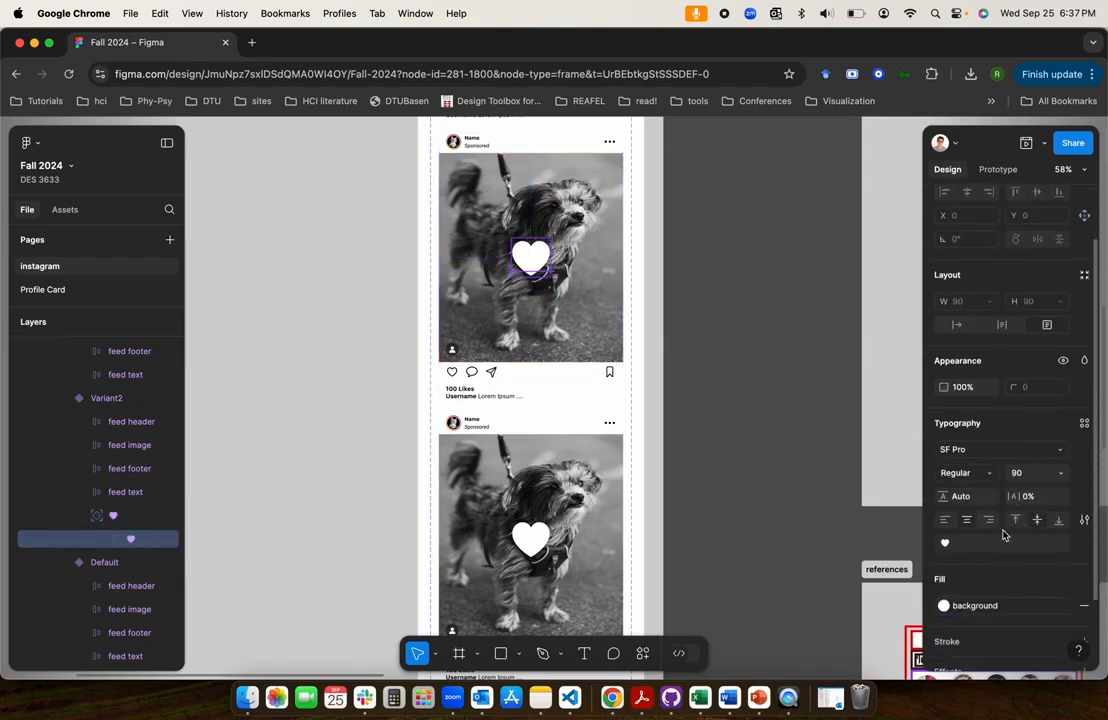
pyautogui.click(1031, 481)
pyautogui.write('1')
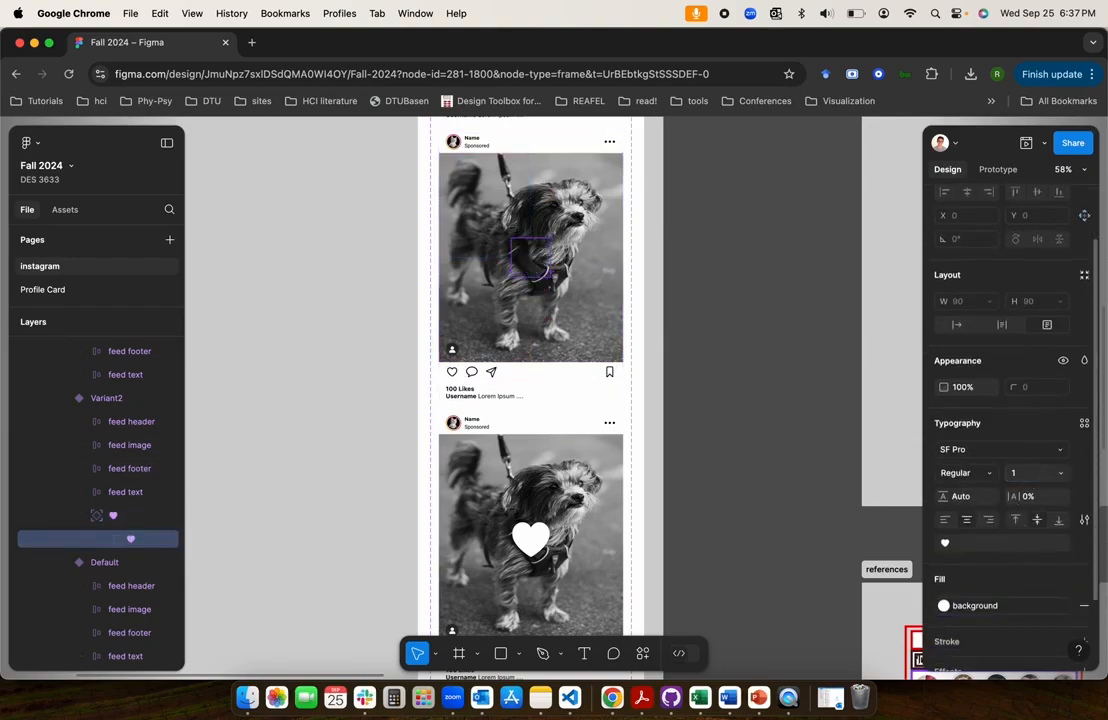
pyautogui.click(1025, 481)
pyautogui.press('Return')
pyautogui.click(970, 392)
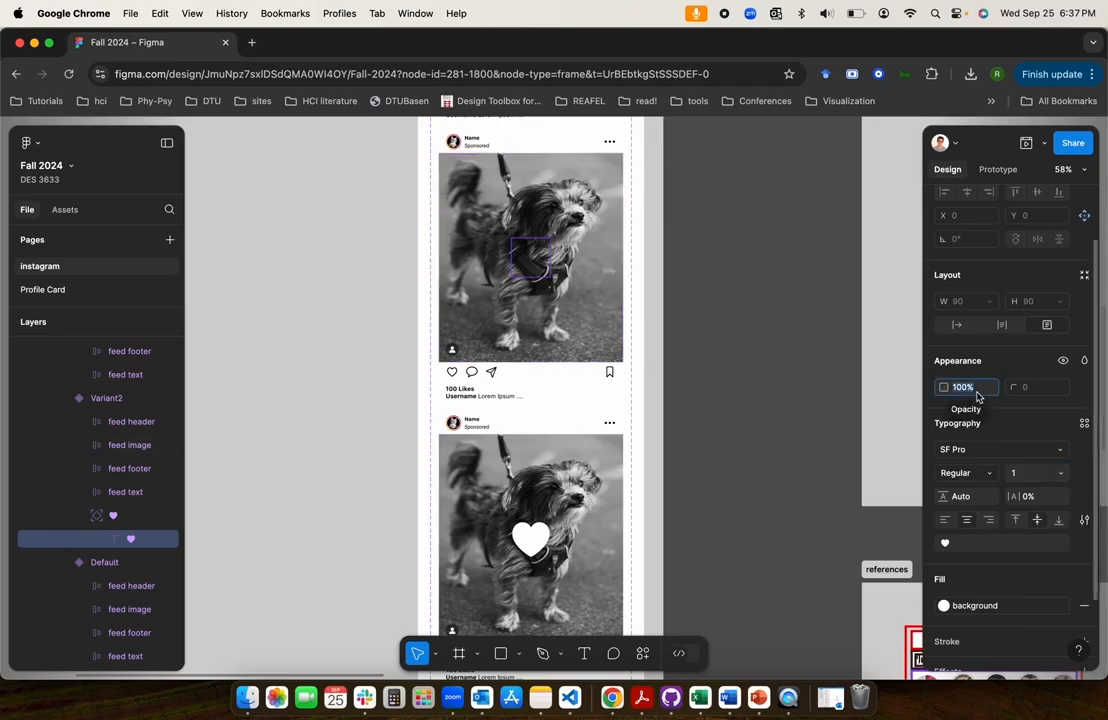
pyautogui.write('0')
pyautogui.press('Return')
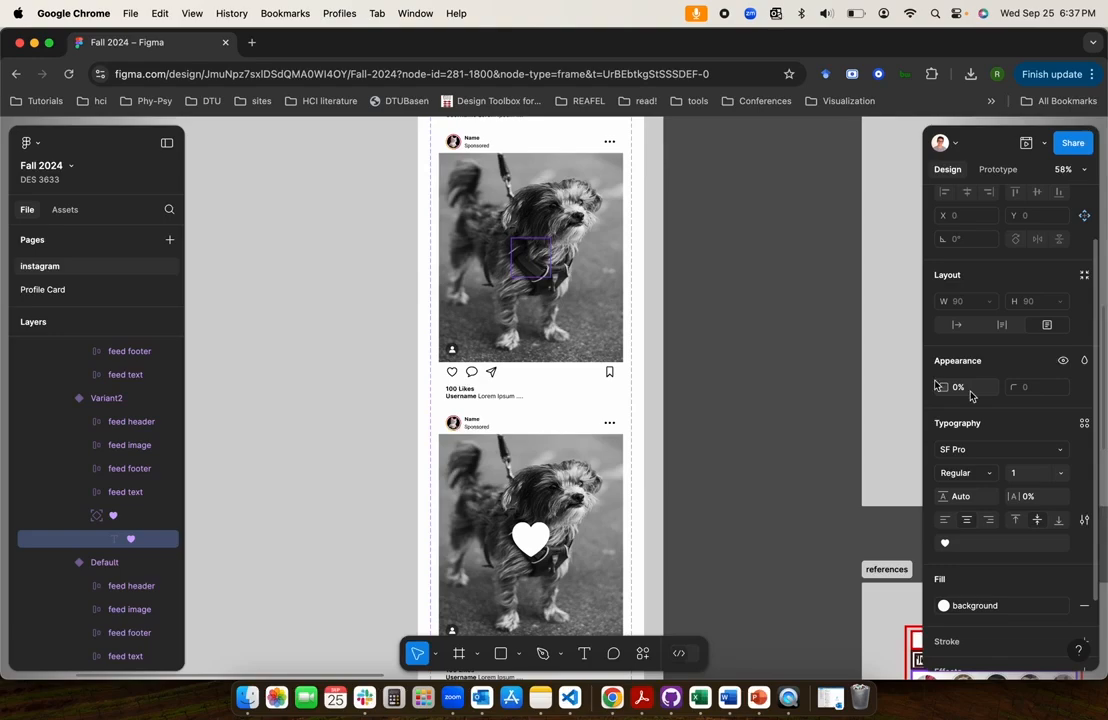
pyautogui.click(366, 420)
# Strike through "a white heart grows" and "Like button gets highlighted" in the 2nd tap notes
pyautogui.scroll(2, 408, 318)
pyautogui.scroll(-2, 408, 318)
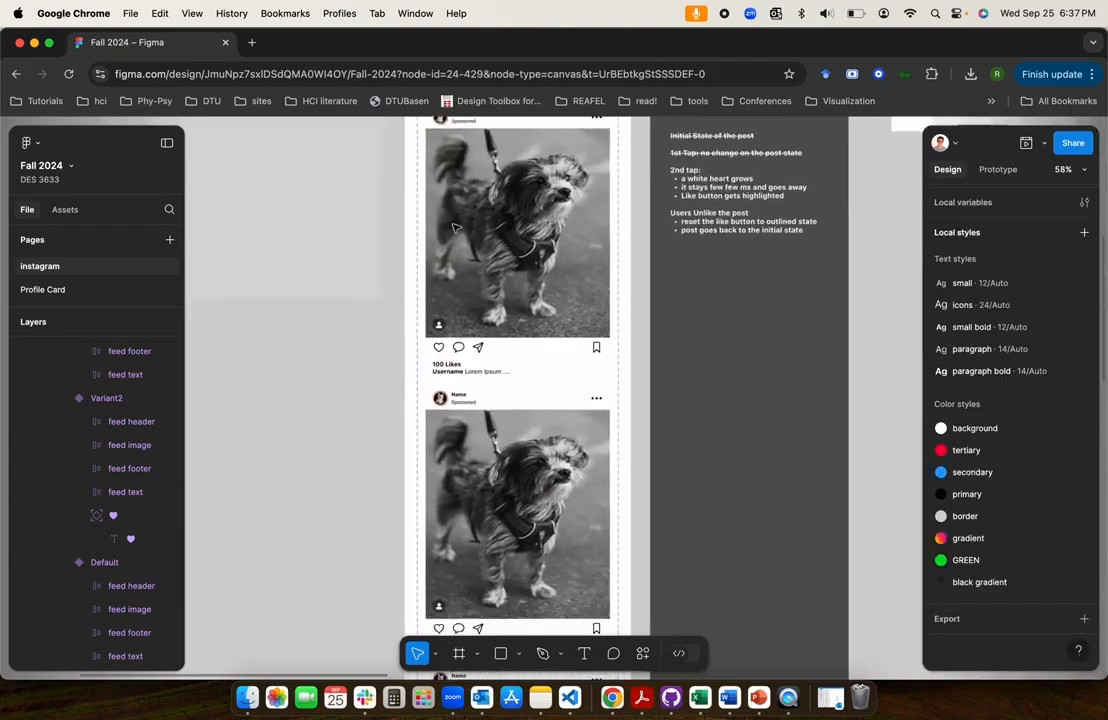
pyautogui.scroll(-4, 532, 462)
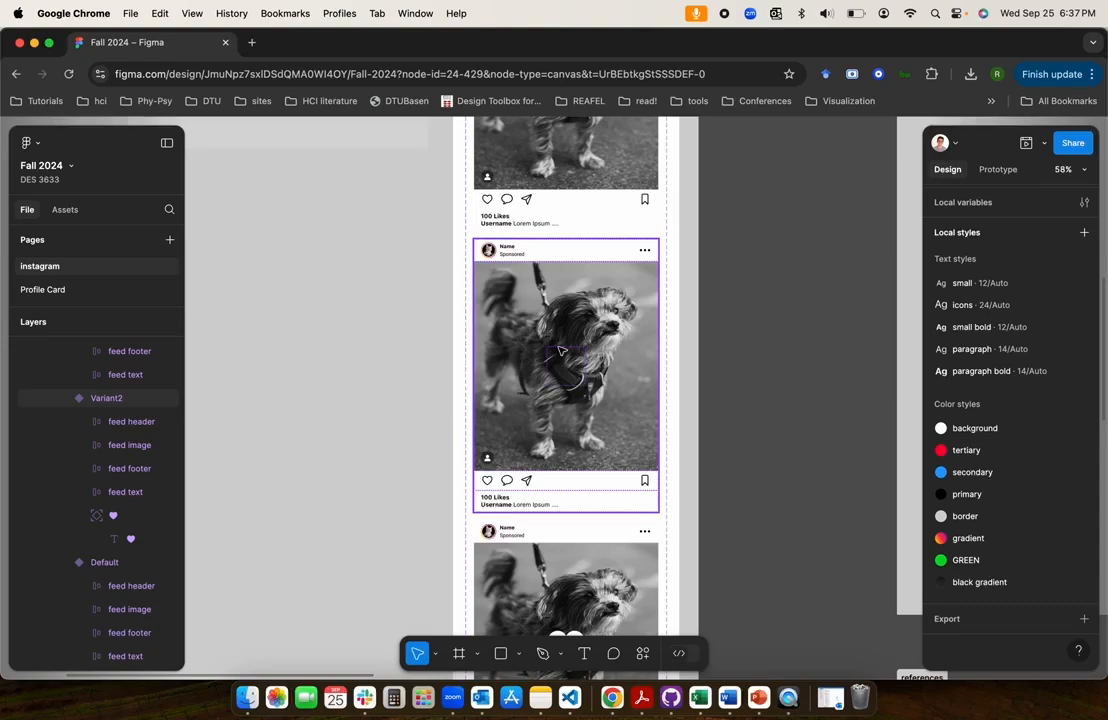
pyautogui.scroll(-2, 545, 330)
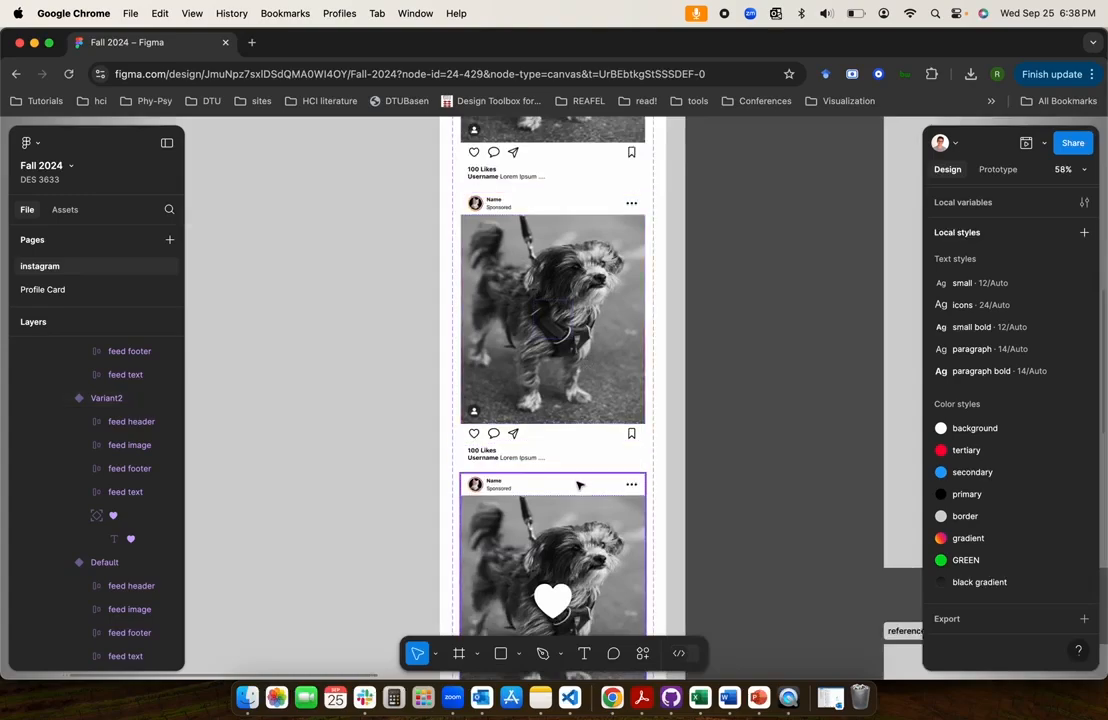
pyautogui.scroll(-4, 590, 390)
pyautogui.scroll(5, 605, 421)
pyautogui.hscroll(2, 605, 421)
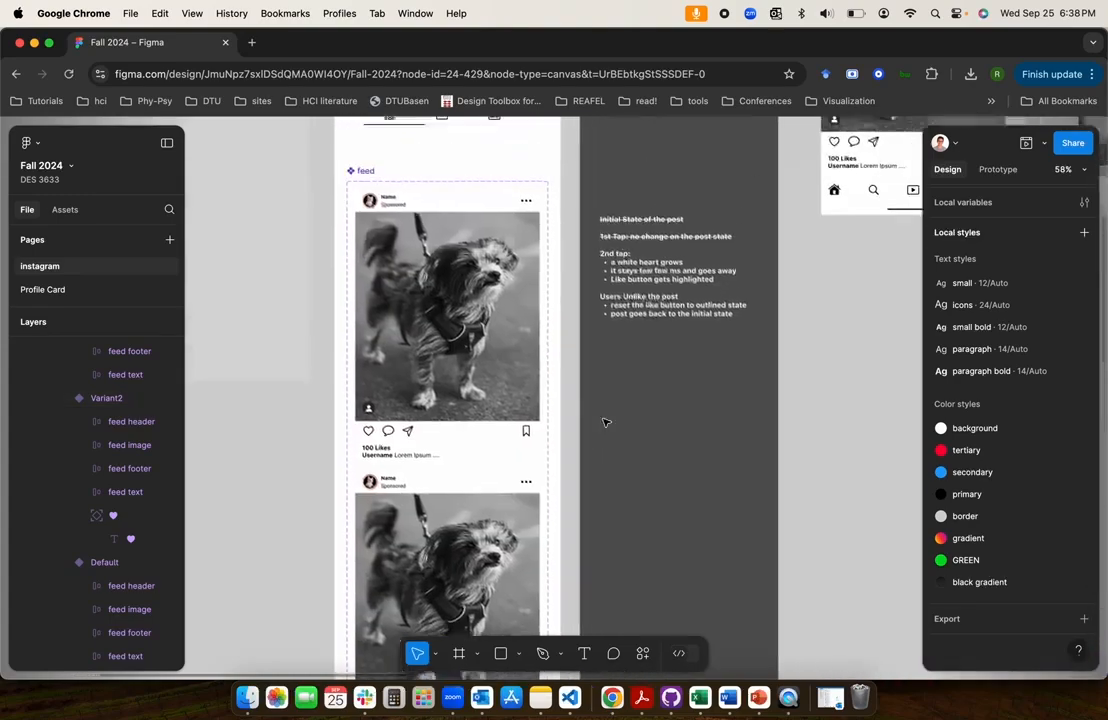
pyautogui.tripleClick(627, 291)
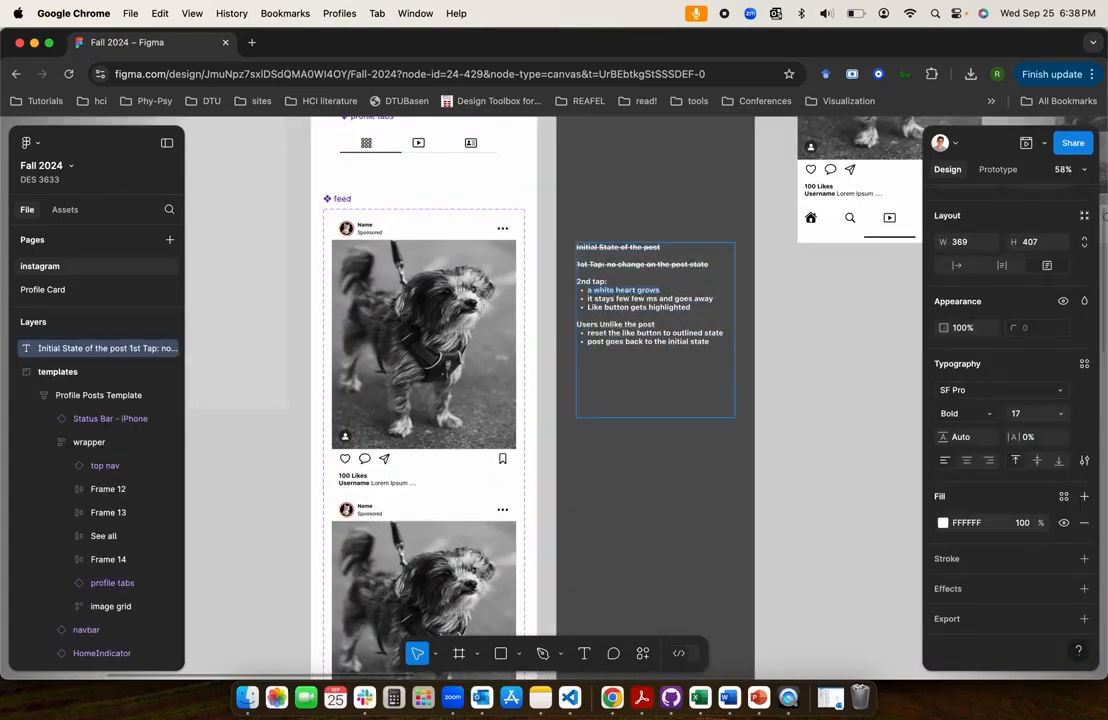
pyautogui.press('Left')
pyautogui.press('Up')
# Move the note "it stays few few ms and goes away" below "Like button gets highlighted" in the 2nd tap list
pyautogui.press('BackSpace')
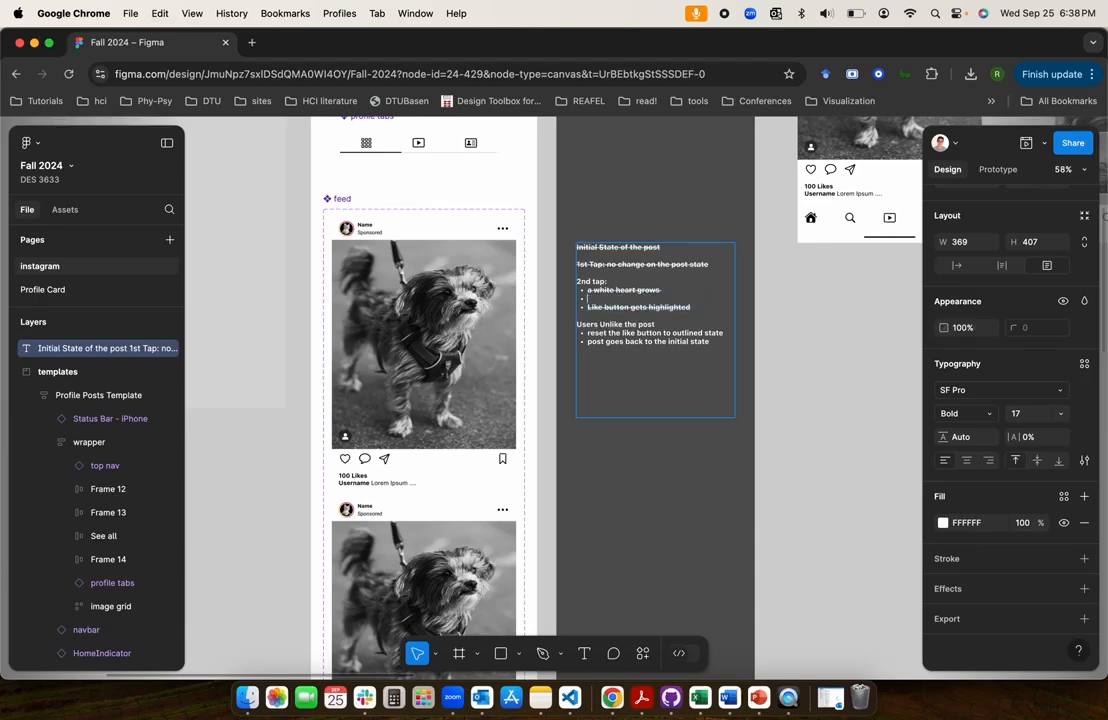
pyautogui.press('BackSpace')
pyautogui.press('Down')
pyautogui.press('super+Right')
pyautogui.press('Return')
pyautogui.write('it stays few few ms and goes away')
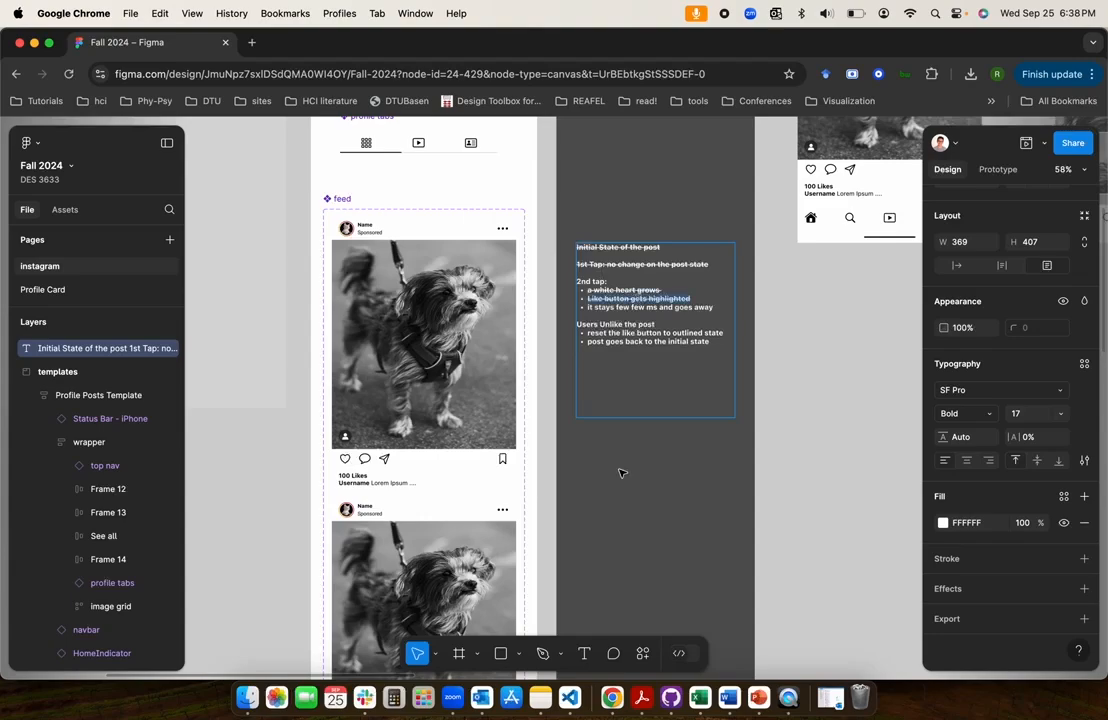
# Examine Variant3's outlined like heart and the variants of the like button component in the molecules frame
pyautogui.scroll(-5, 618, 470)
pyautogui.hscroll(-2, 618, 470)
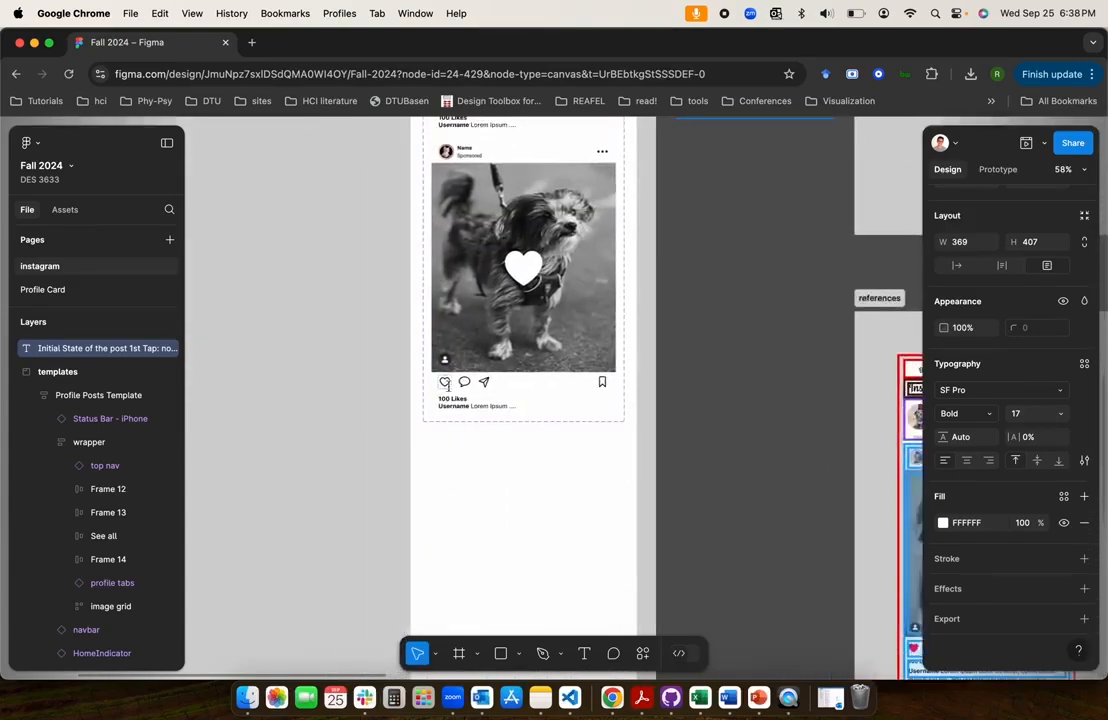
pyautogui.click(446, 383)
pyautogui.click(998, 170)
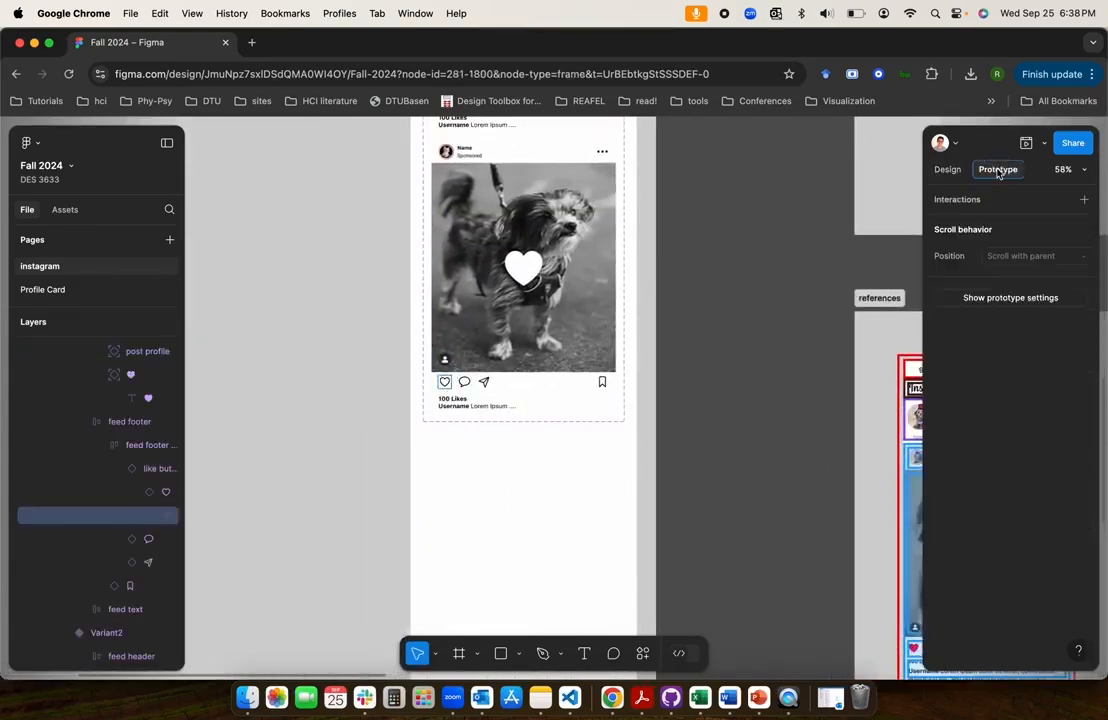
pyautogui.scroll(5, 358, 418)
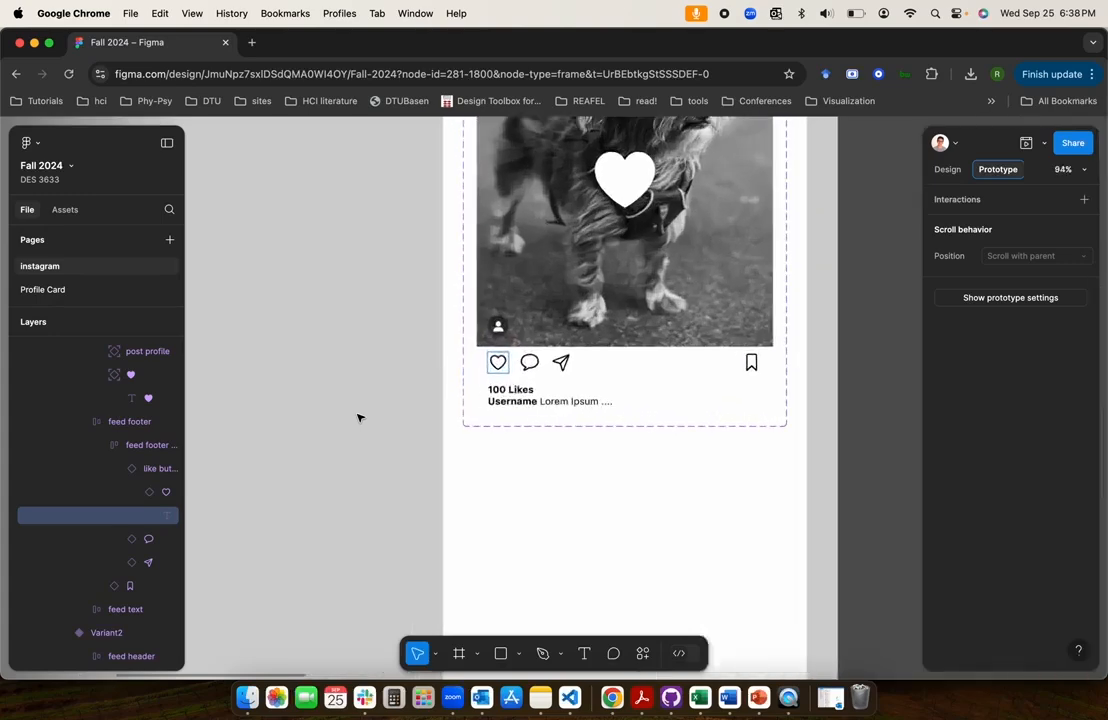
pyautogui.click(947, 170)
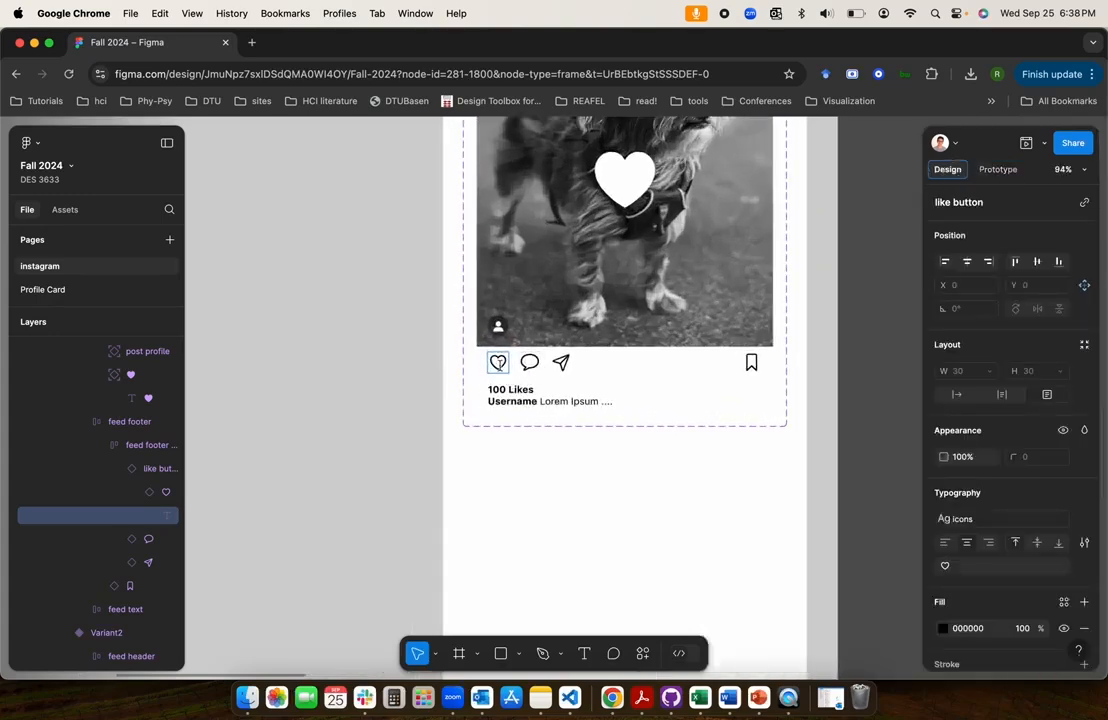
pyautogui.click(155, 492)
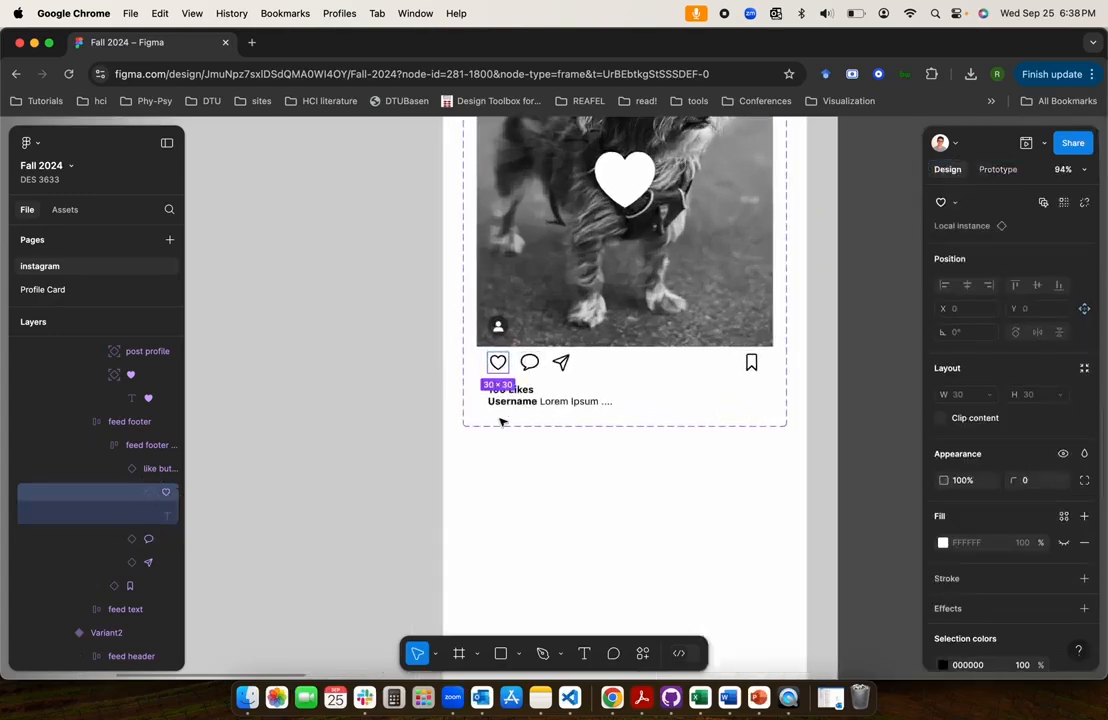
pyautogui.scroll(-6, 410, 394)
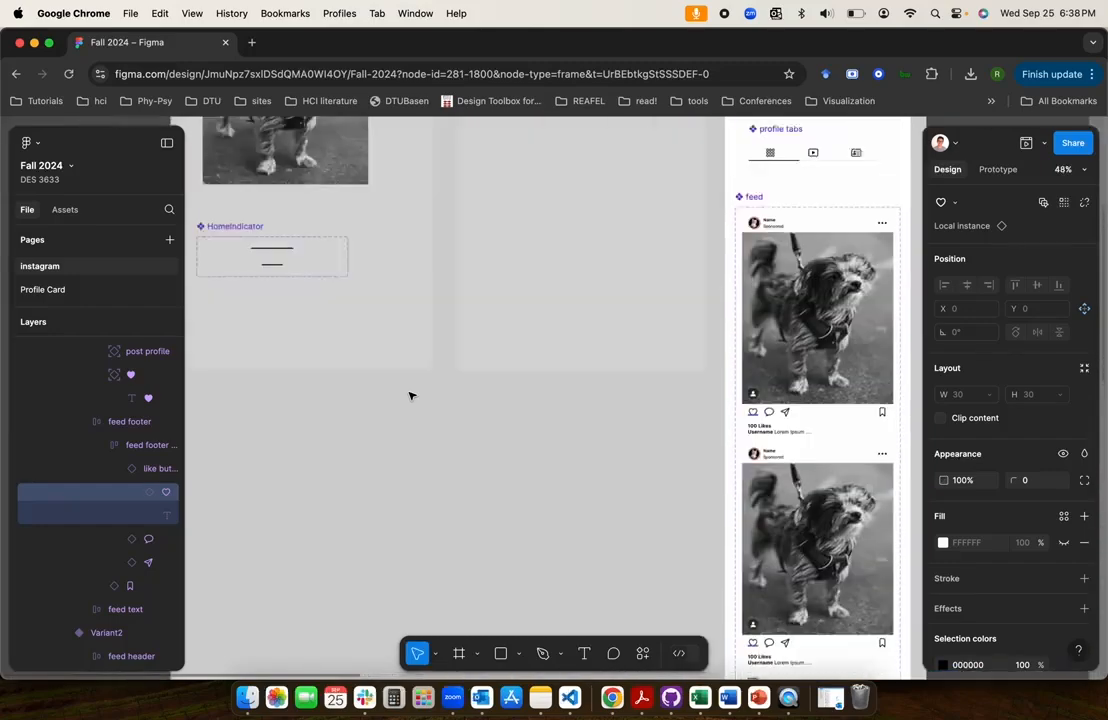
pyautogui.scroll(5, 412, 396)
pyautogui.scroll(-1, 432, 540)
pyautogui.hscroll(1, 414, 394)
pyautogui.scroll(5, 465, 327)
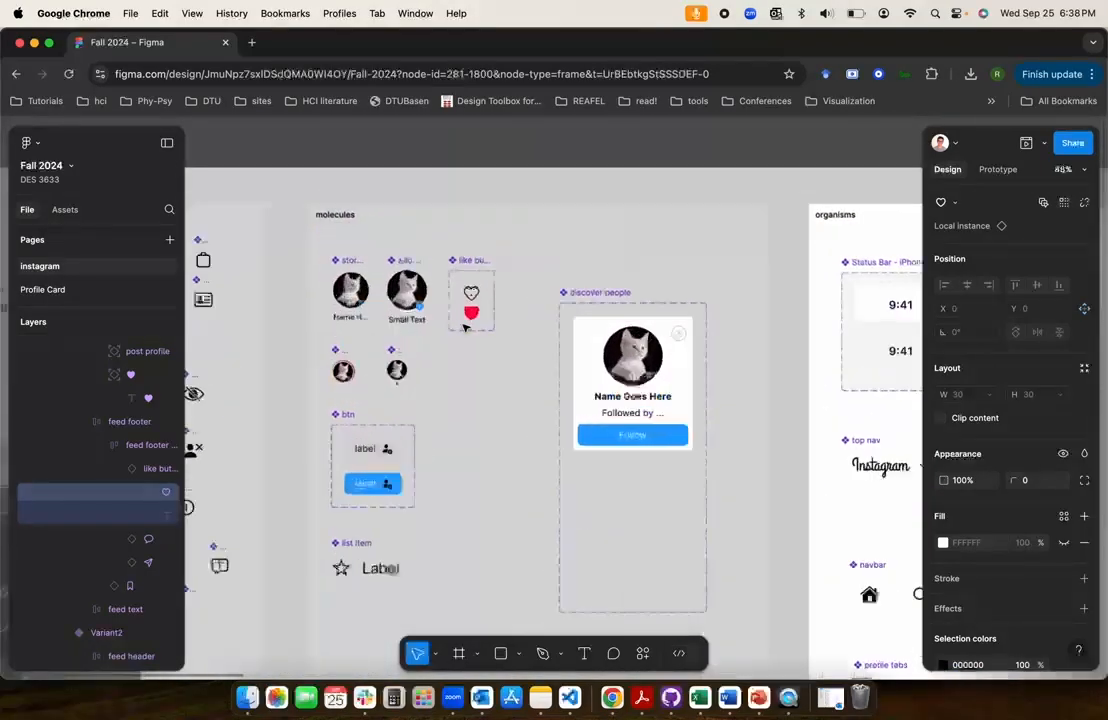
pyautogui.scroll(3, 465, 327)
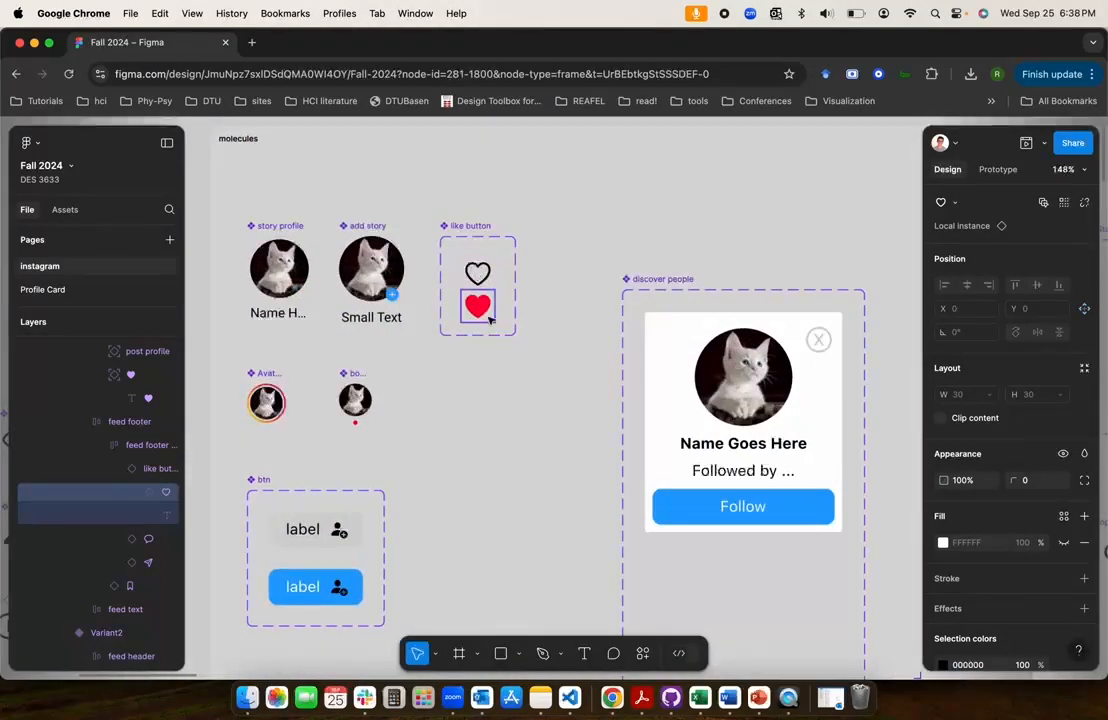
pyautogui.scroll(-5, 489, 318)
pyautogui.scroll(-10, 507, 378)
pyautogui.hscroll(-1, 508, 381)
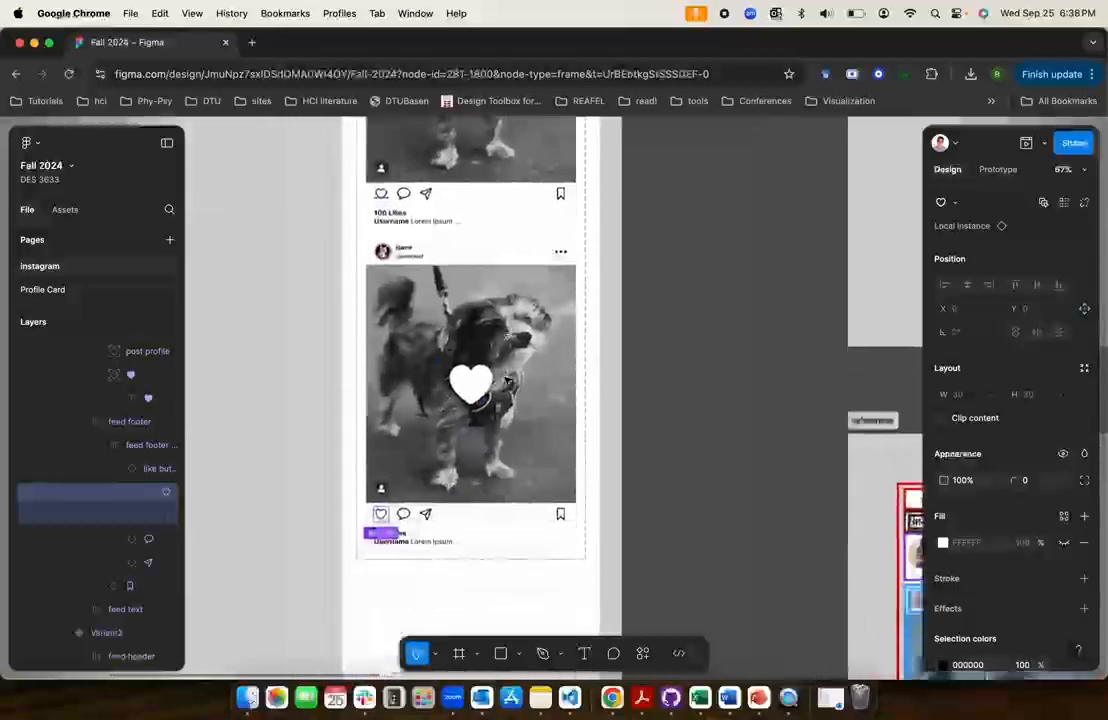
# Switch Property 1 of the like button instance in Variant3 to the filled heart
pyautogui.scroll(-3, 507, 381)
pyautogui.scroll(5, 415, 400)
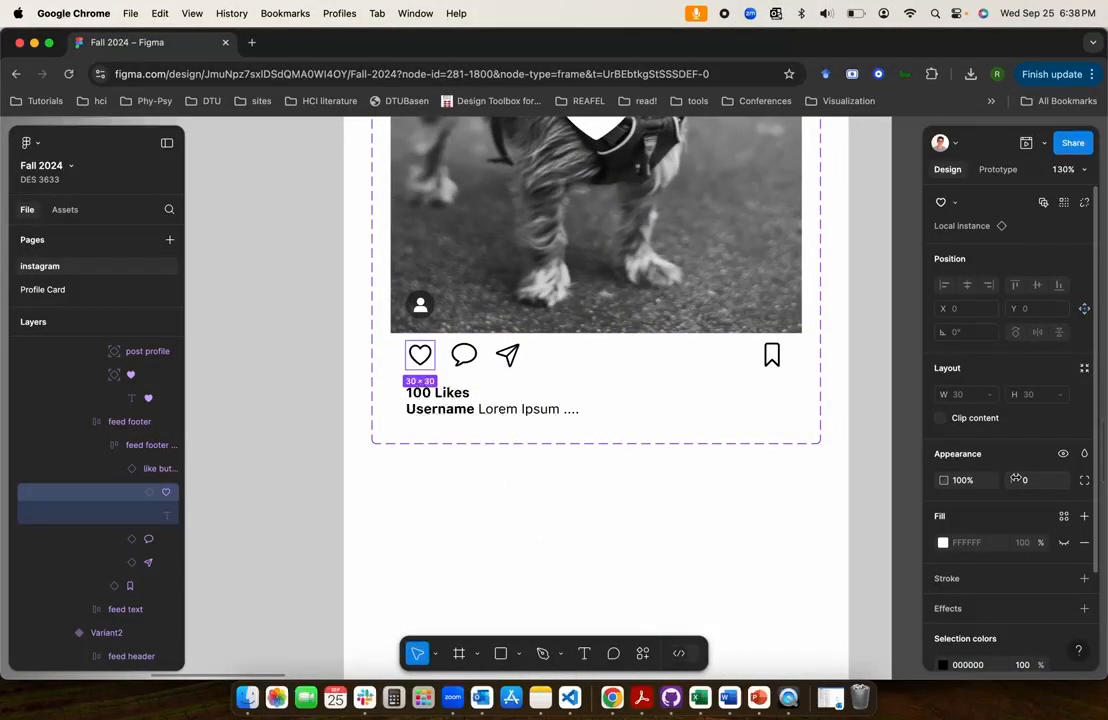
pyautogui.scroll(-2, 1016, 480)
pyautogui.scroll(2, 1016, 480)
pyautogui.scroll(-2, 1016, 480)
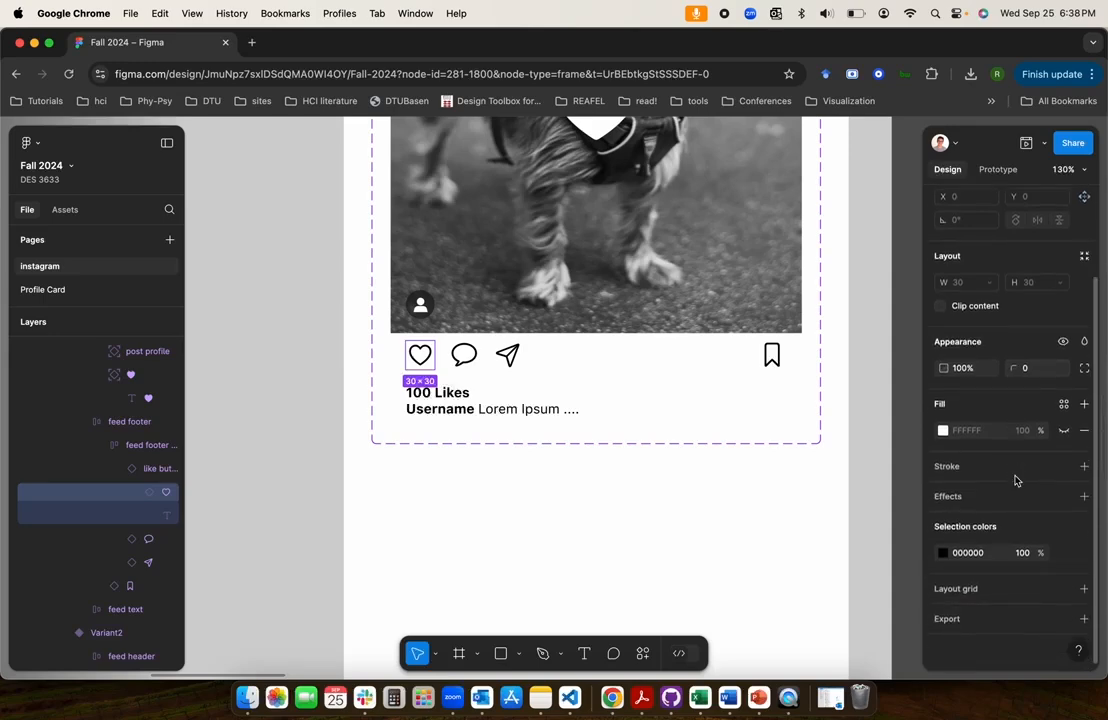
pyautogui.click(153, 467)
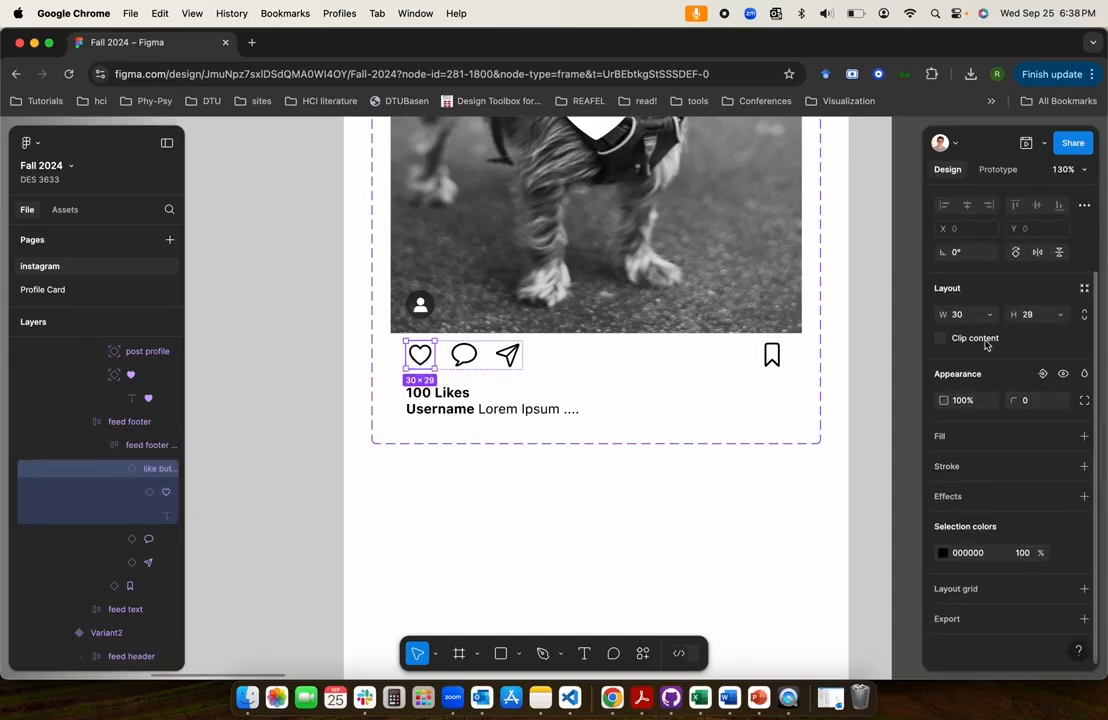
pyautogui.scroll(3, 986, 345)
pyautogui.click(1035, 251)
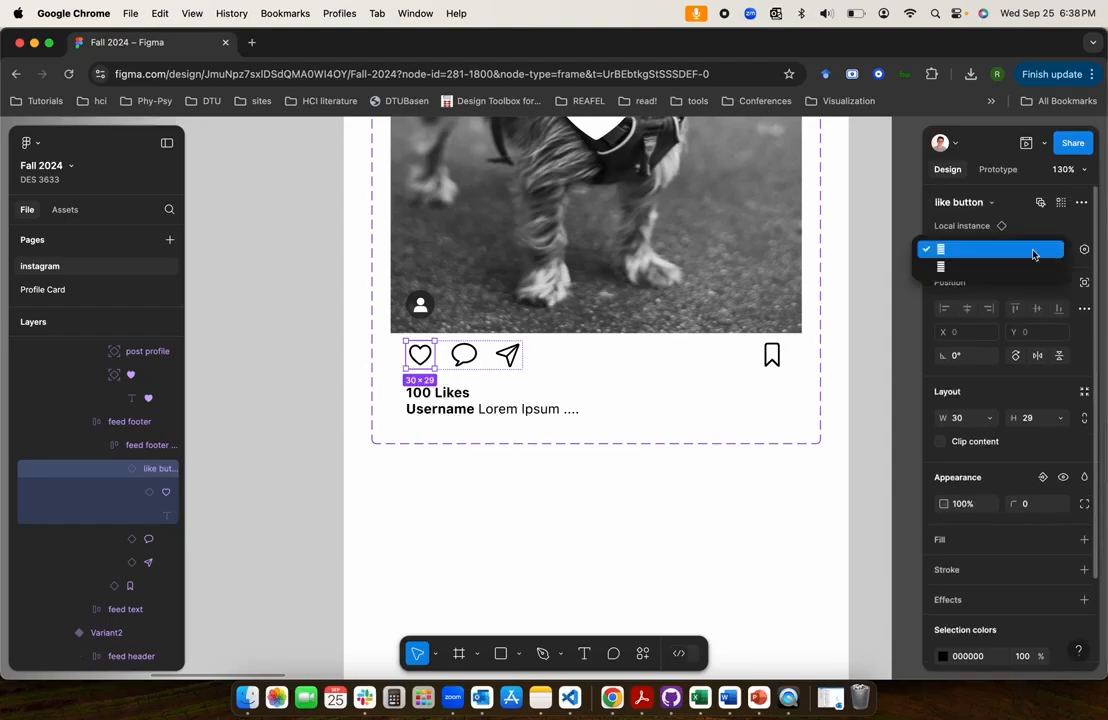
pyautogui.click(995, 266)
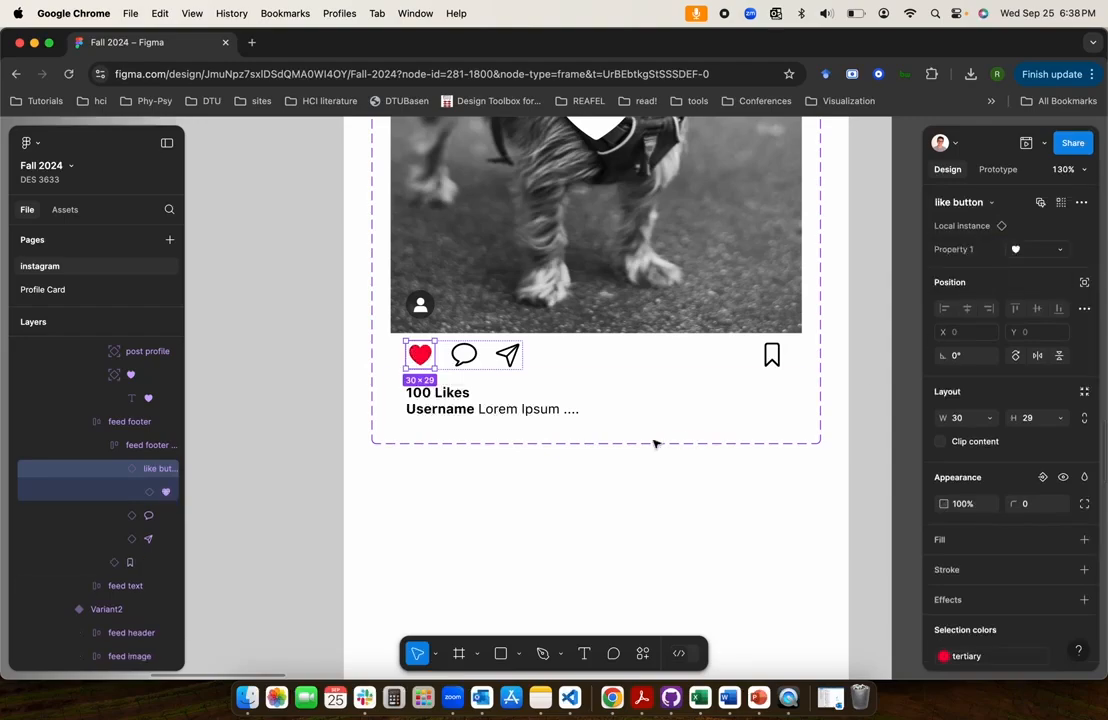
pyautogui.click(297, 388)
# Replace "it" with "White heart" in the unfinished 2nd tap note "it stays few few ms and goes away"
pyautogui.scroll(-5, 298, 390)
pyautogui.scroll(3, 298, 390)
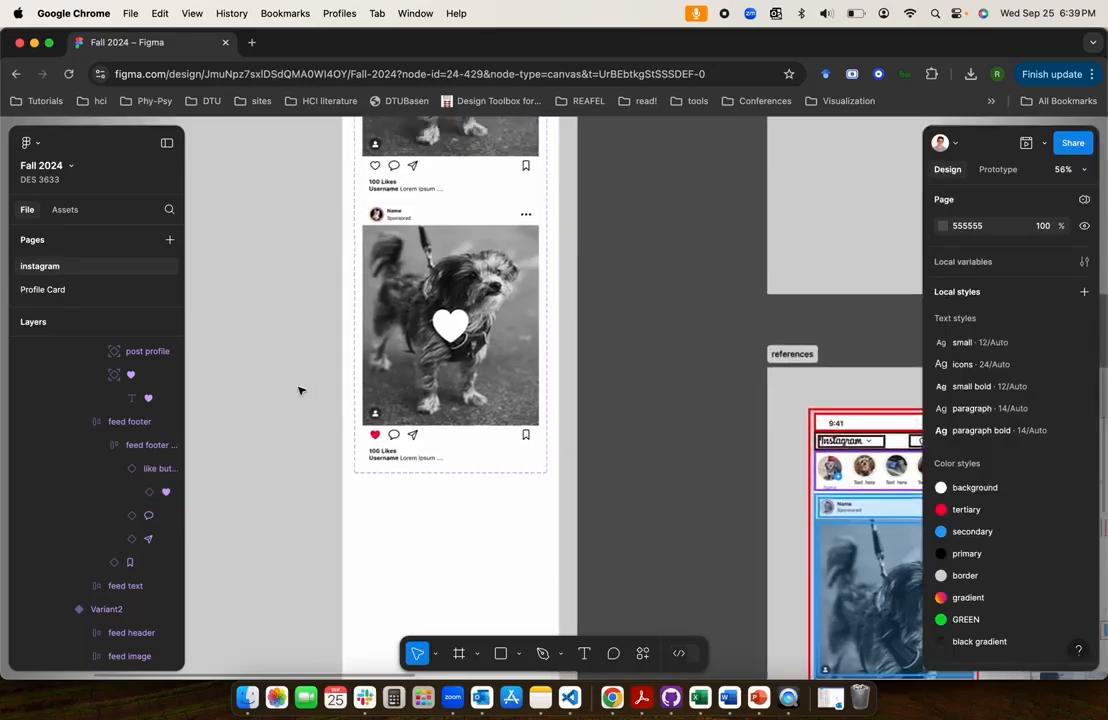
pyautogui.click(309, 443)
pyautogui.scroll(10, 310, 443)
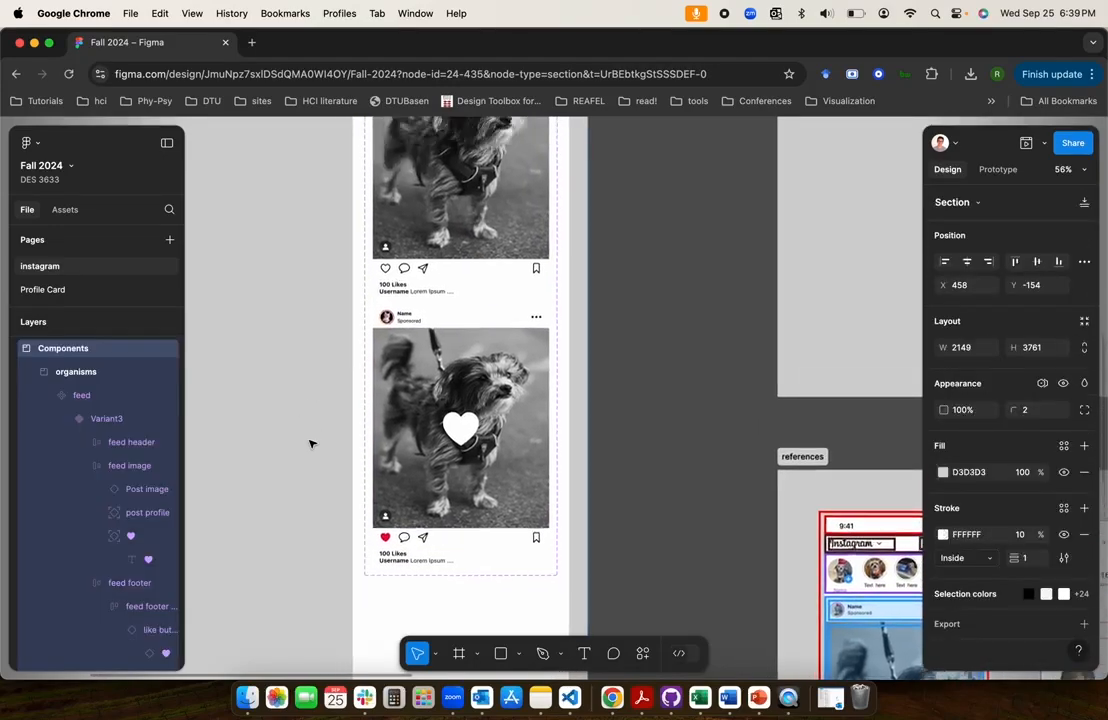
pyautogui.scroll(3, 310, 443)
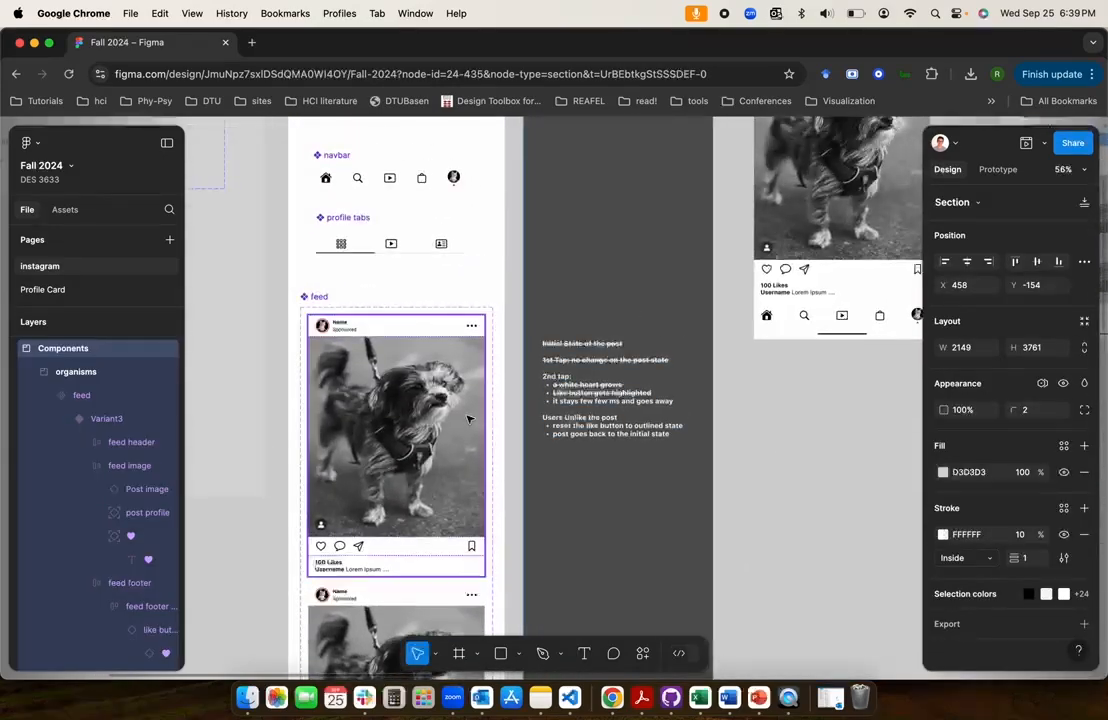
pyautogui.click(590, 408)
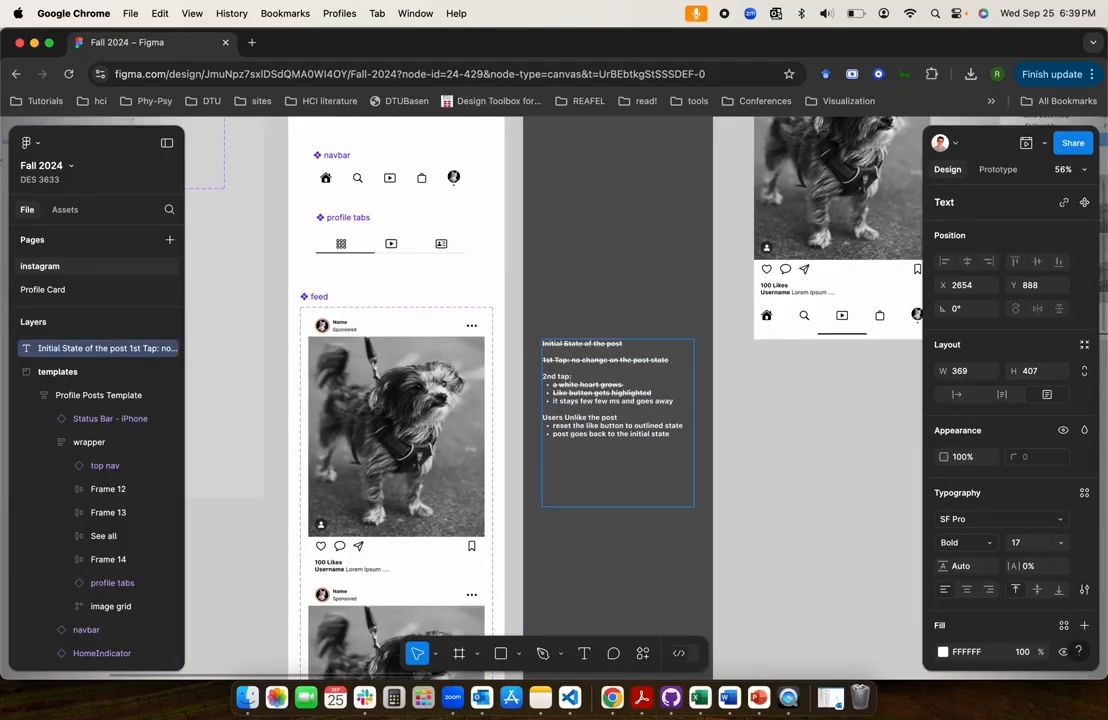
pyautogui.press('BackSpace')
pyautogui.press('BackSpace')
pyautogui.write('White hea')
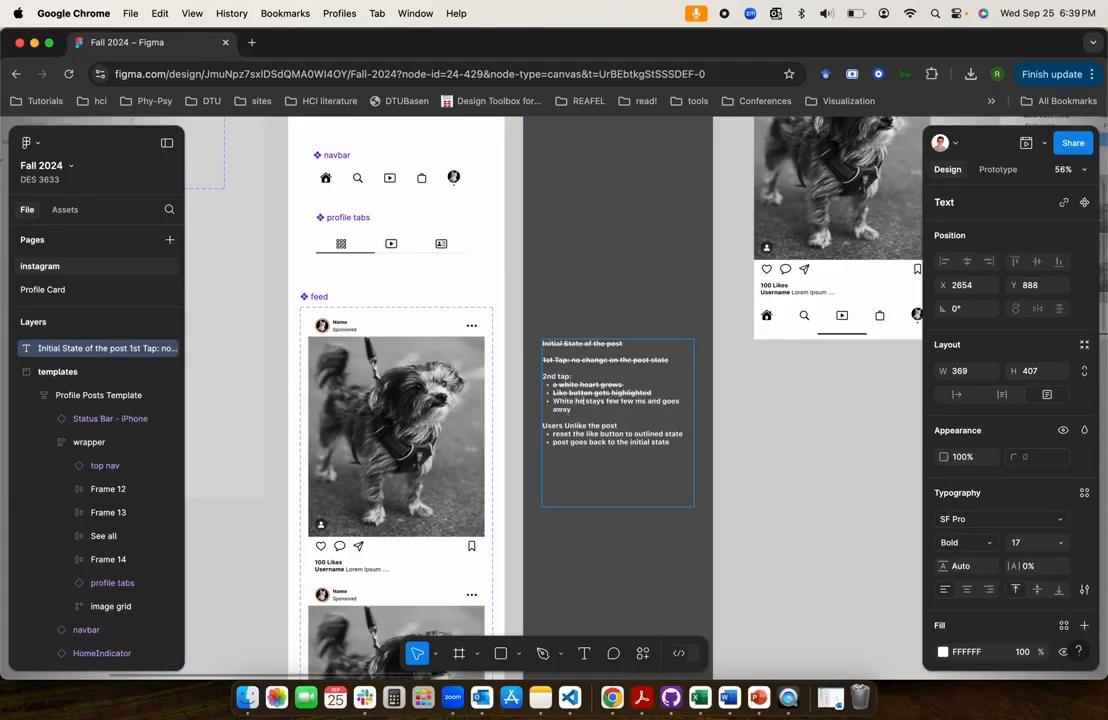
pyautogui.write('rt')
pyautogui.press('super+Right')
pyautogui.press('super+shift+Left')
# Add a fourth variant to the feed component below Variant3
pyautogui.scroll(-6, 419, 437)
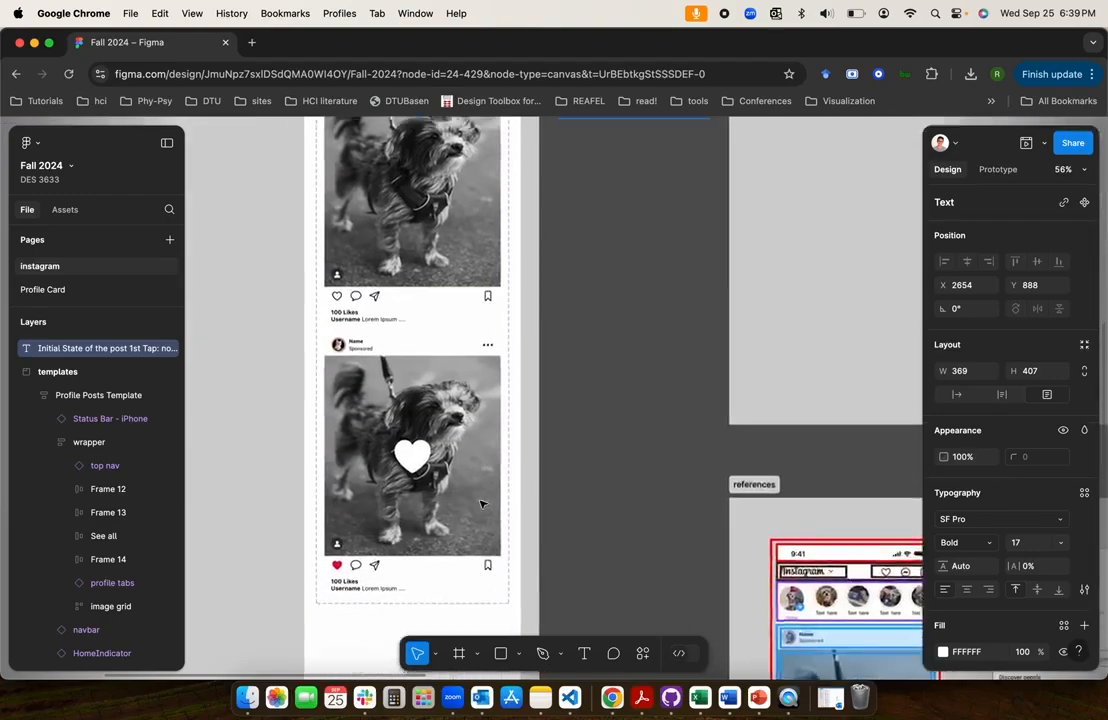
pyautogui.click(484, 347)
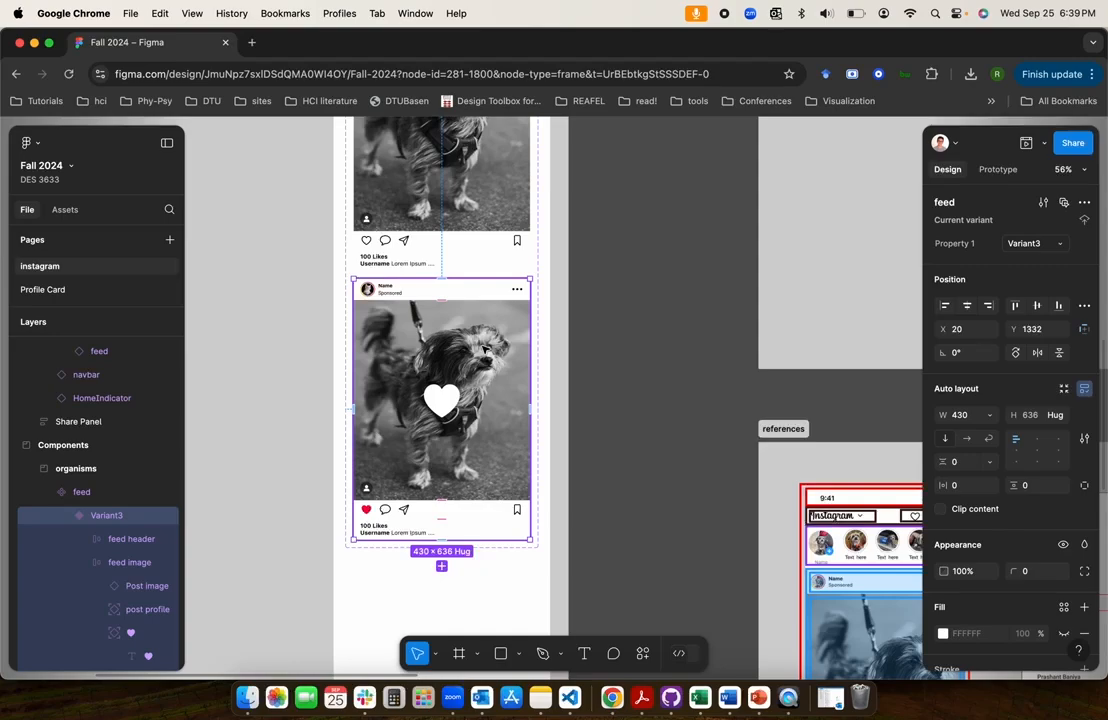
pyautogui.scroll(-2, 484, 348)
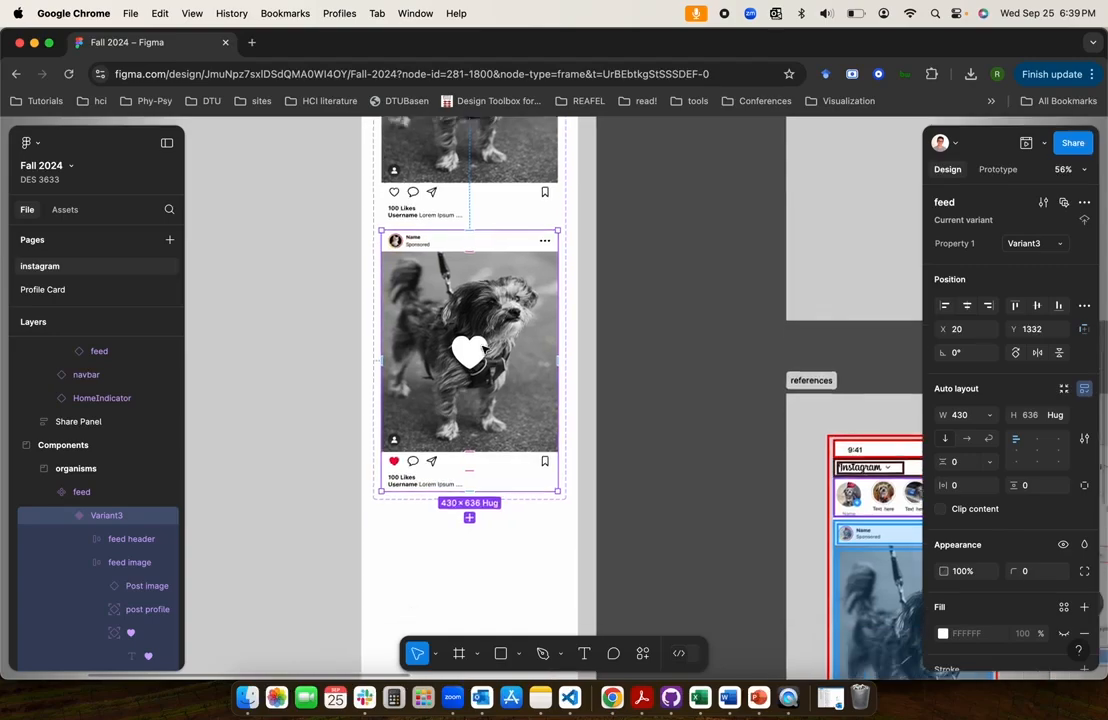
pyautogui.scroll(-3, 484, 350)
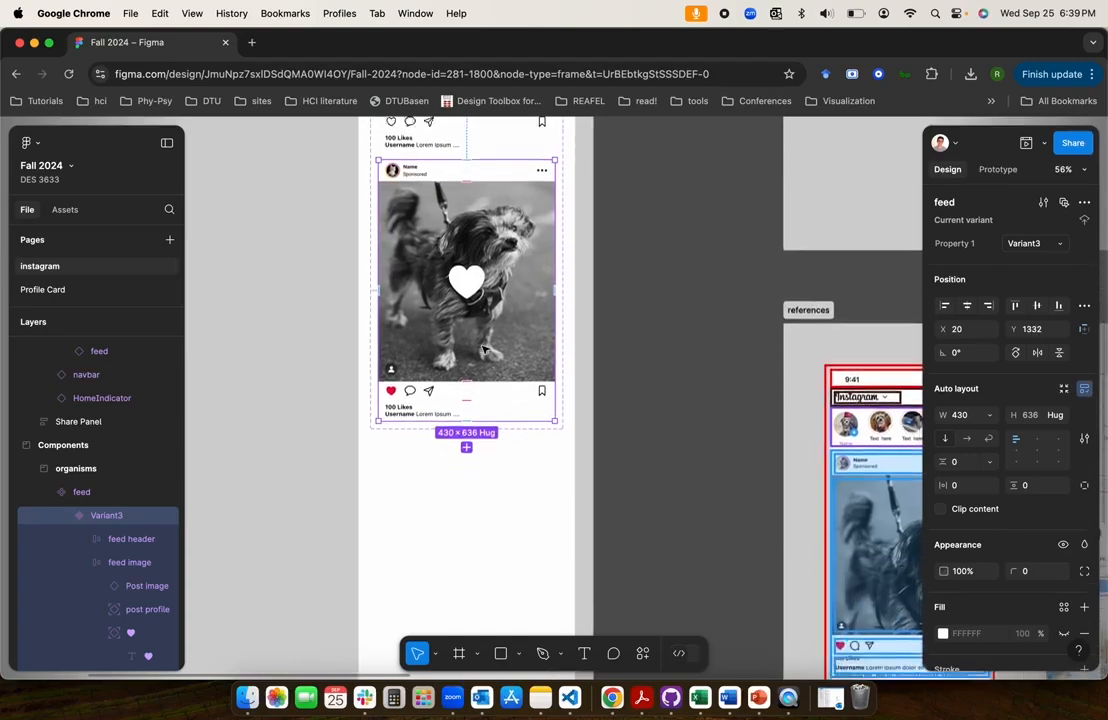
pyautogui.click(468, 443)
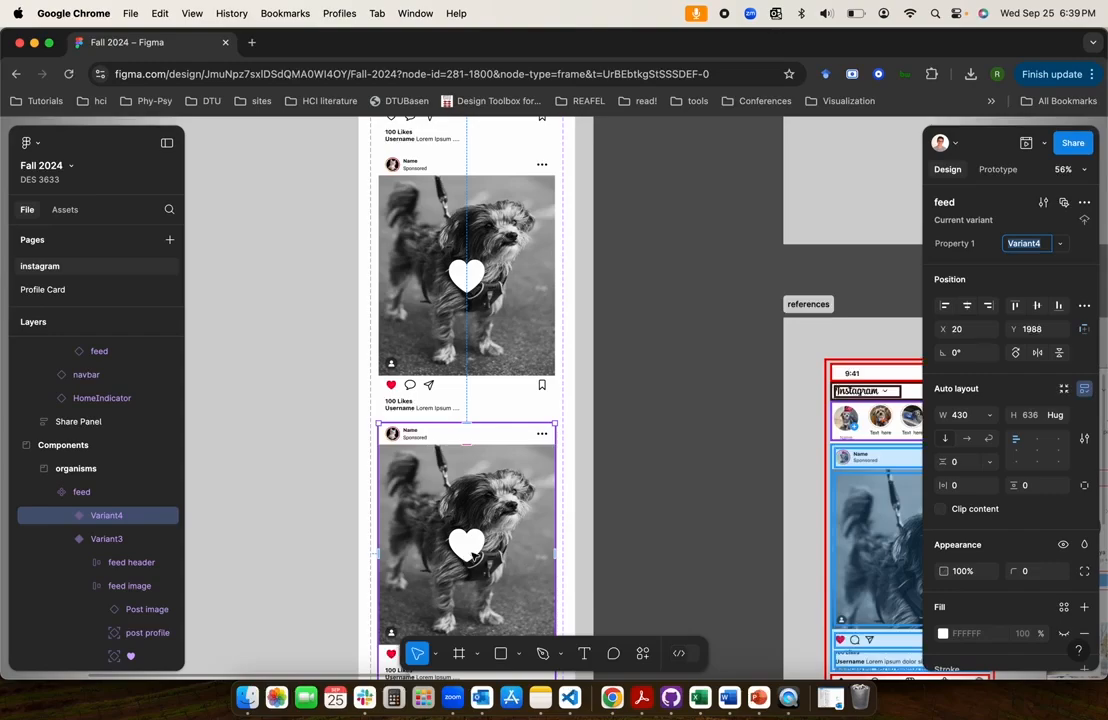
# In Variant4, set the white heart's font size to 1 and its enclosing heart frame's opacity to 0%
pyautogui.doubleClick(474, 550)
pyautogui.doubleClick(466, 552)
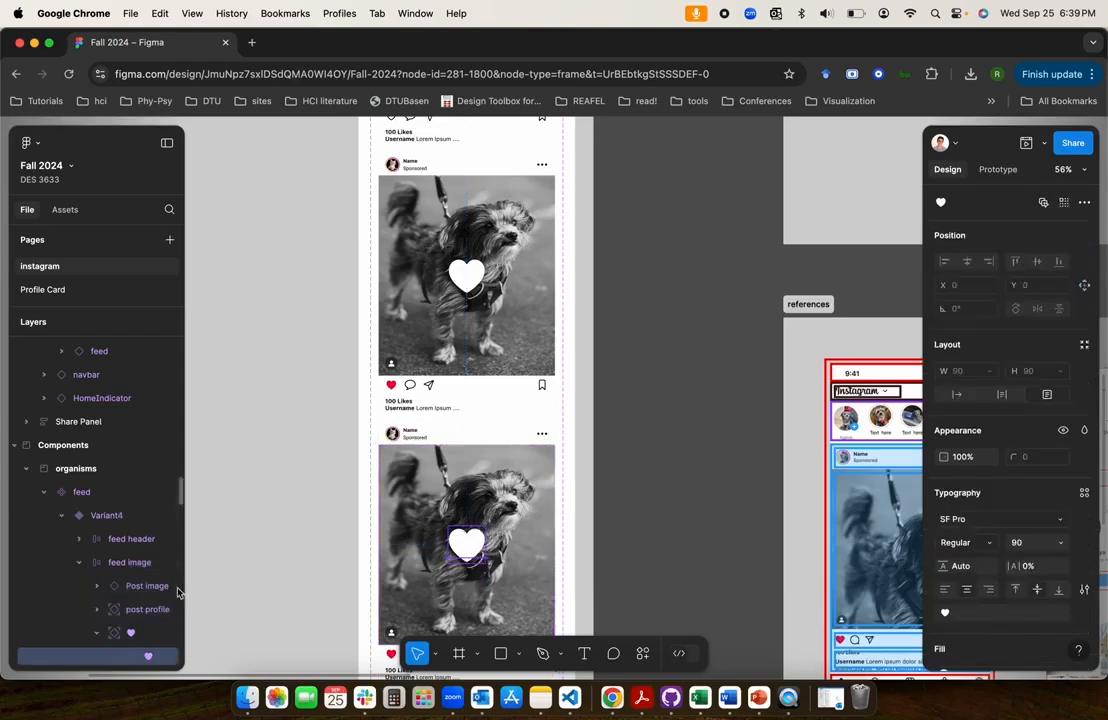
pyautogui.click(129, 632)
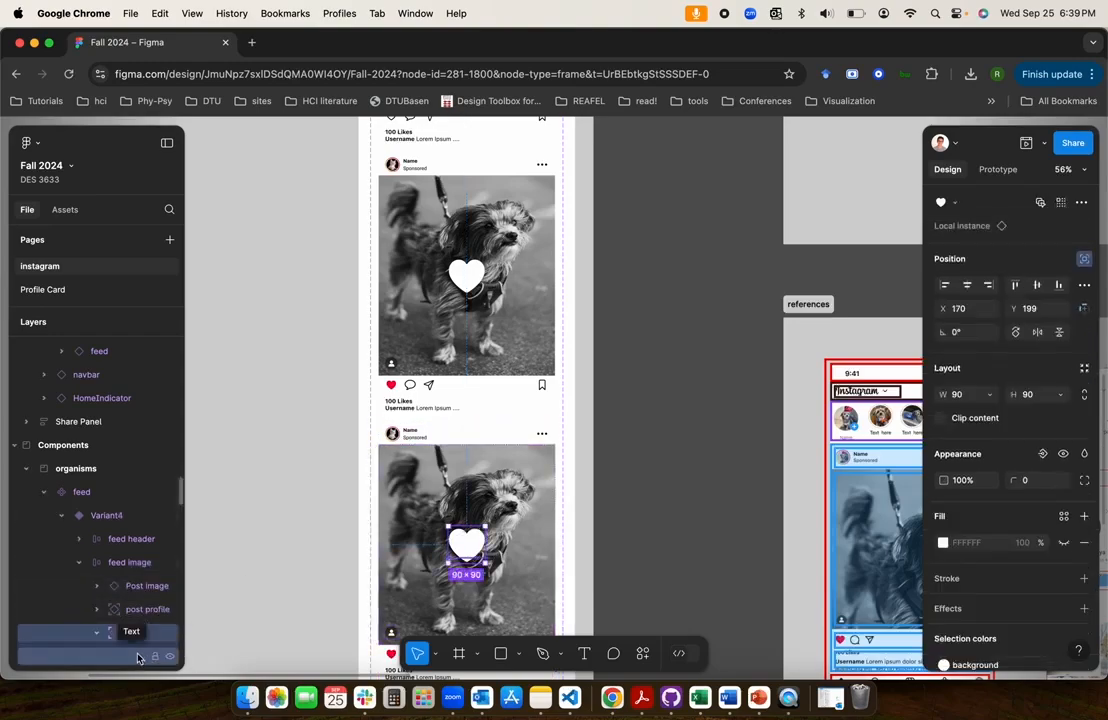
pyautogui.scroll(-3, 138, 657)
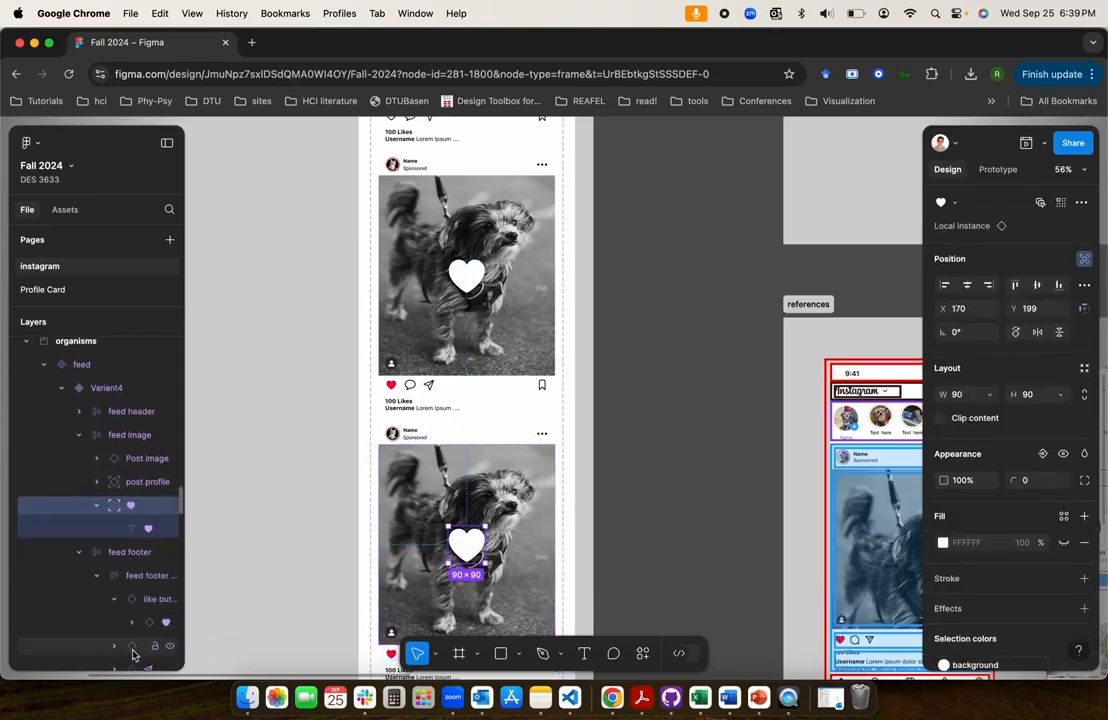
pyautogui.click(115, 526)
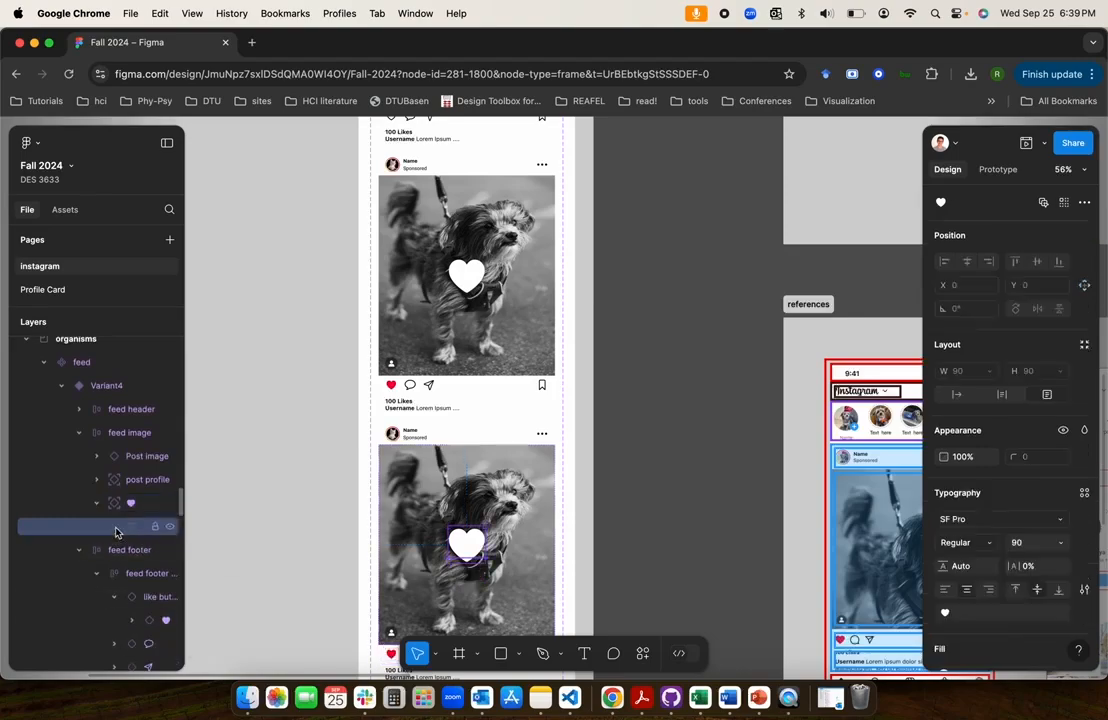
pyautogui.click(1029, 544)
pyautogui.write('1')
pyautogui.press('Return')
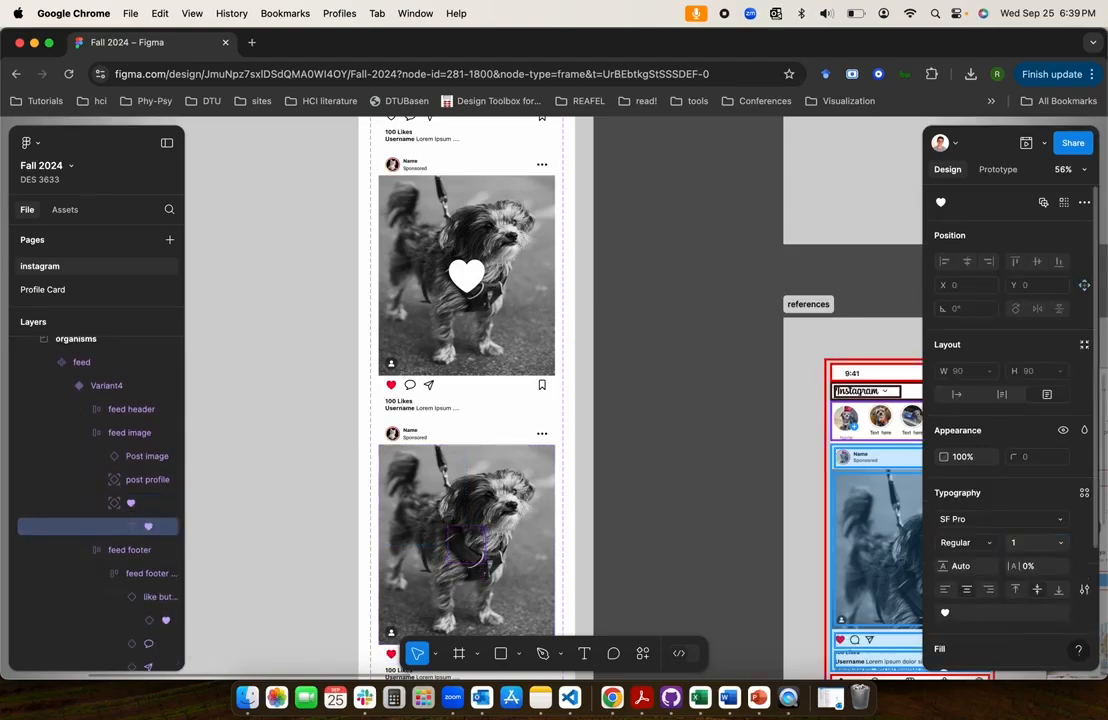
pyautogui.click(136, 507)
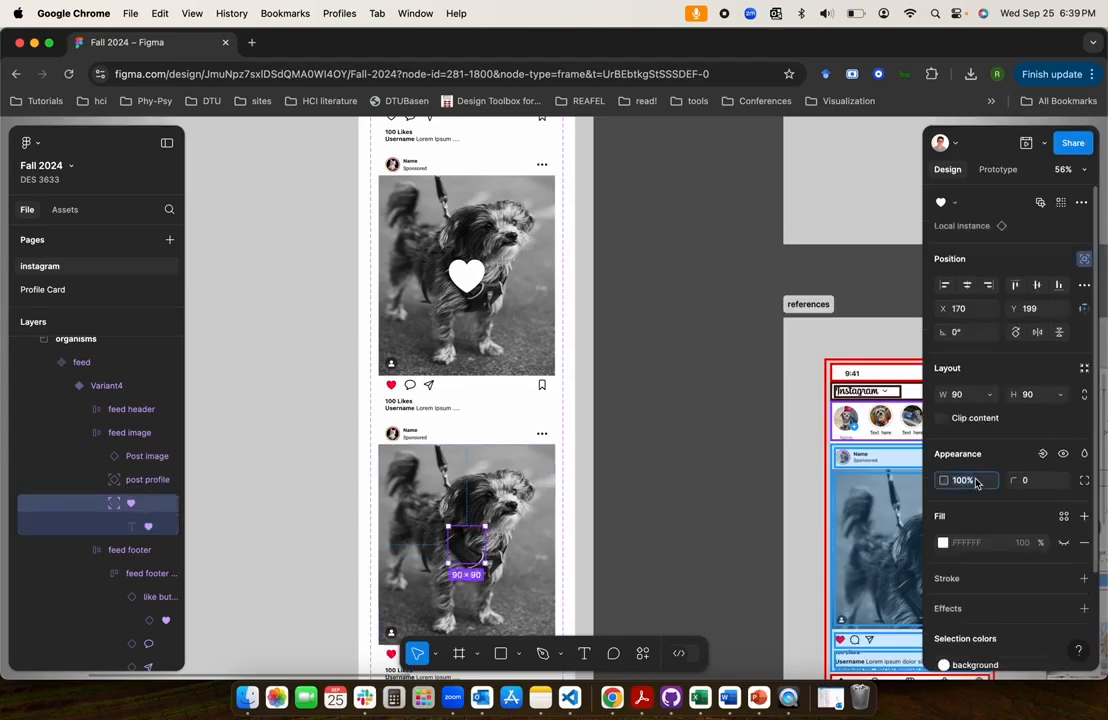
pyautogui.click(627, 494)
# Connect Variant3 to Variant4 of the feed component with a prototype interaction
pyautogui.scroll(-5, 627, 494)
pyautogui.scroll(1, 627, 494)
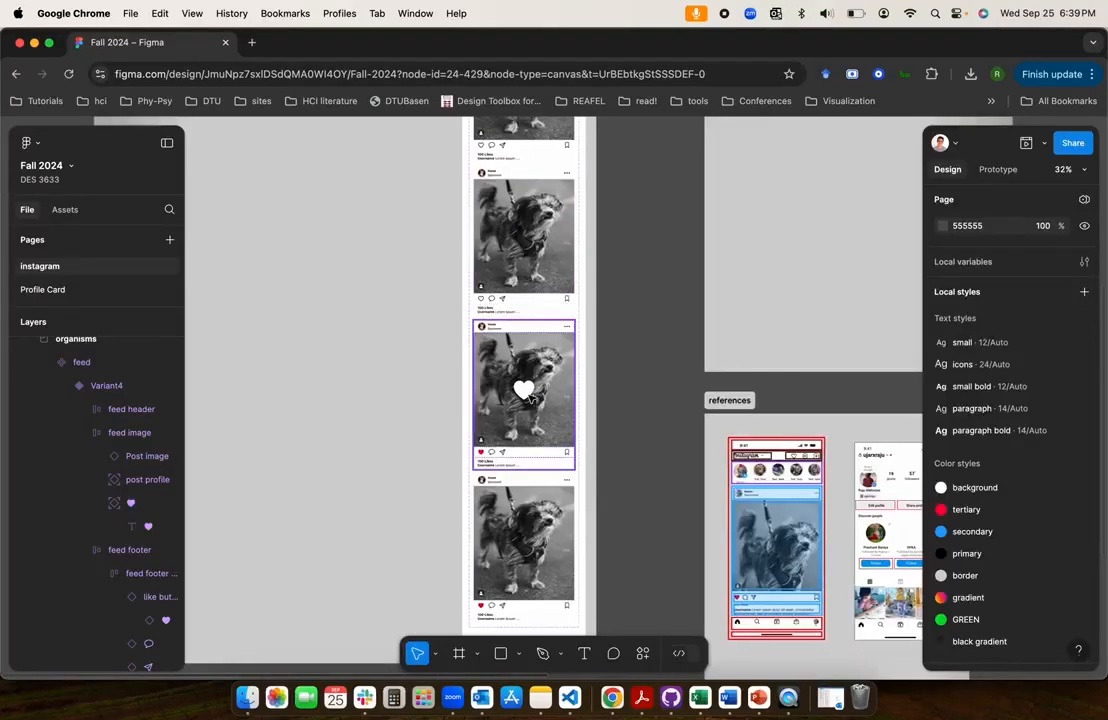
pyautogui.scroll(-2, 531, 398)
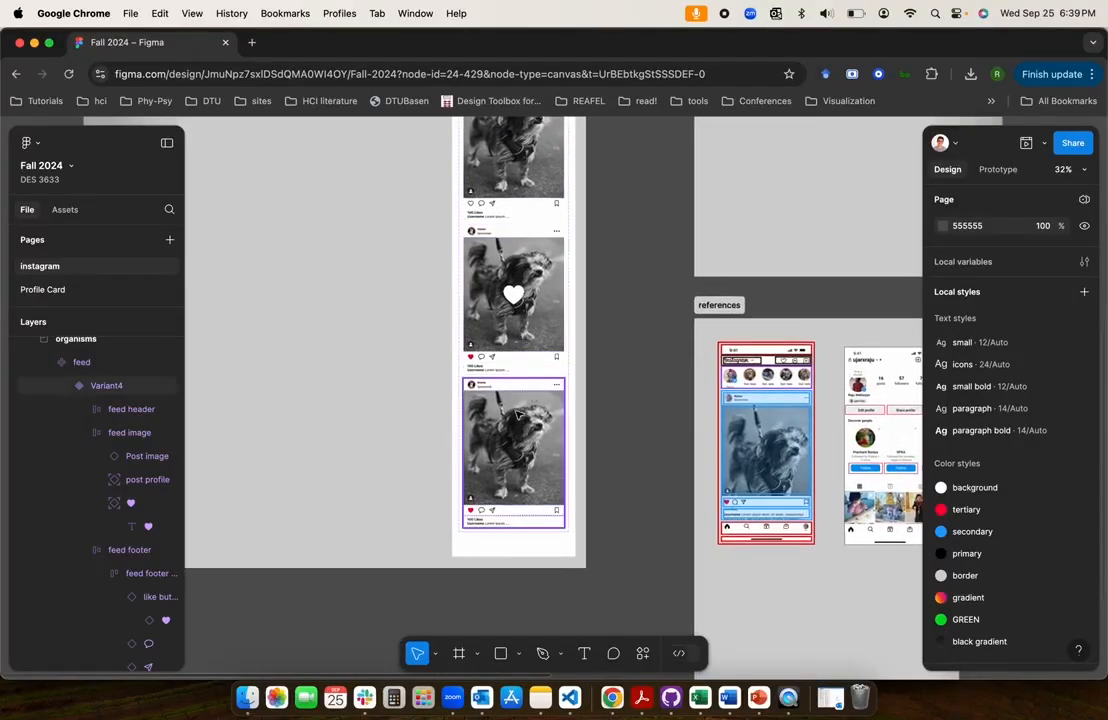
pyautogui.scroll(6, 519, 415)
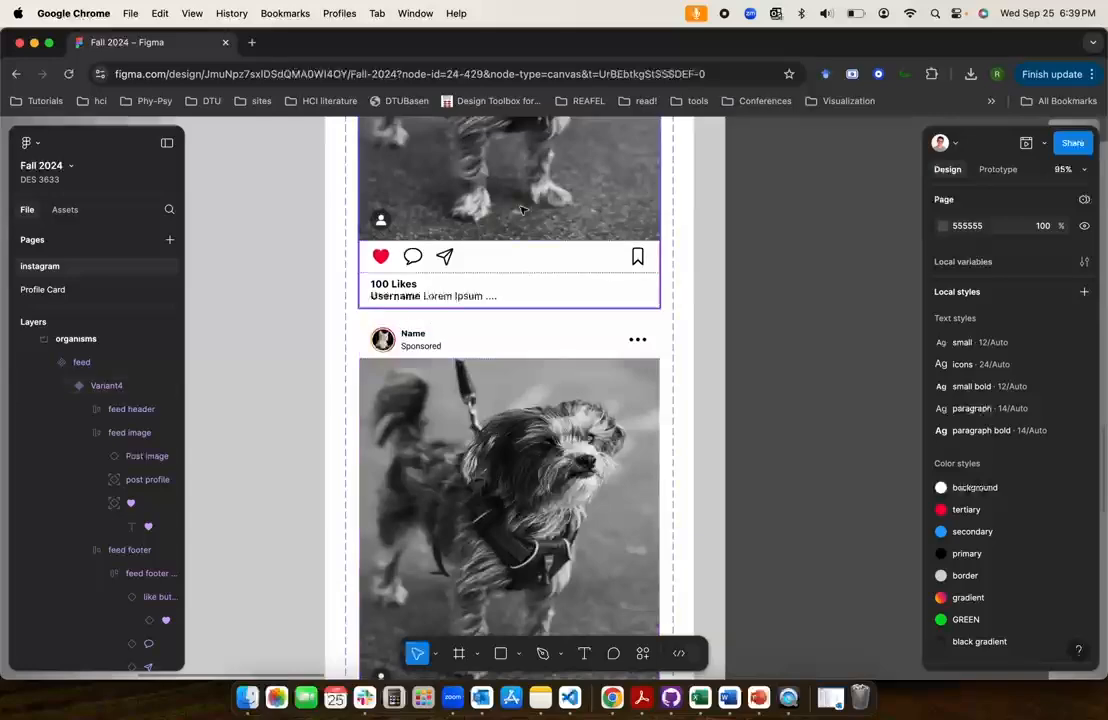
pyautogui.click(510, 290)
pyautogui.scroll(5, 512, 315)
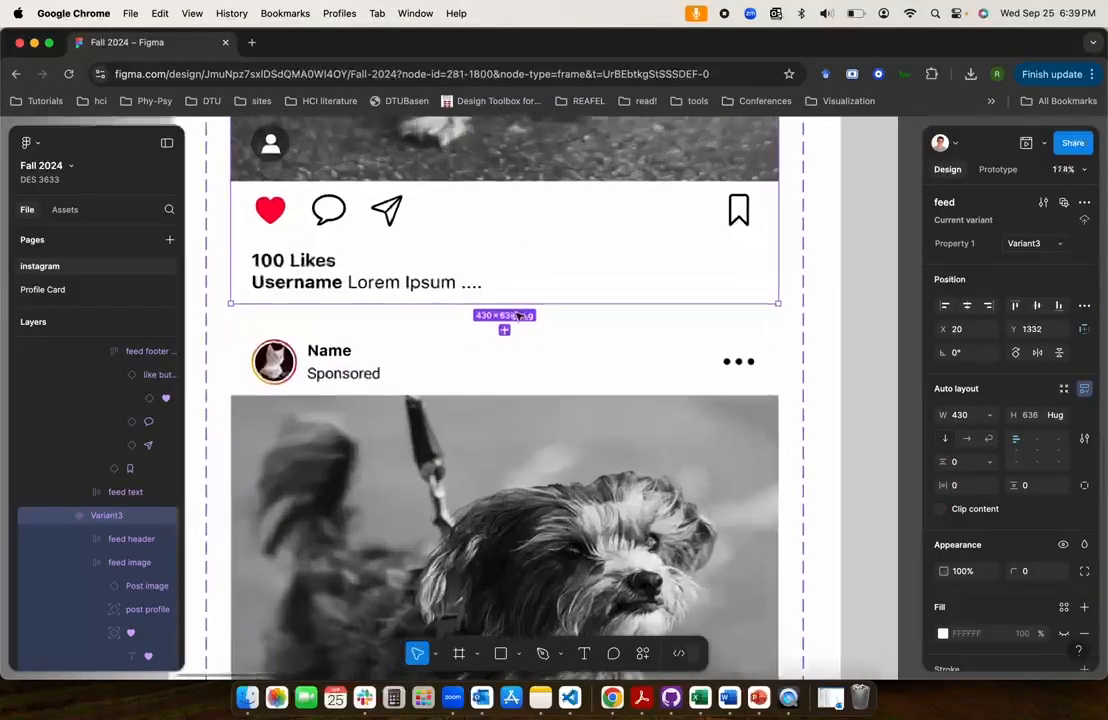
pyautogui.scroll(-5, 420, 330)
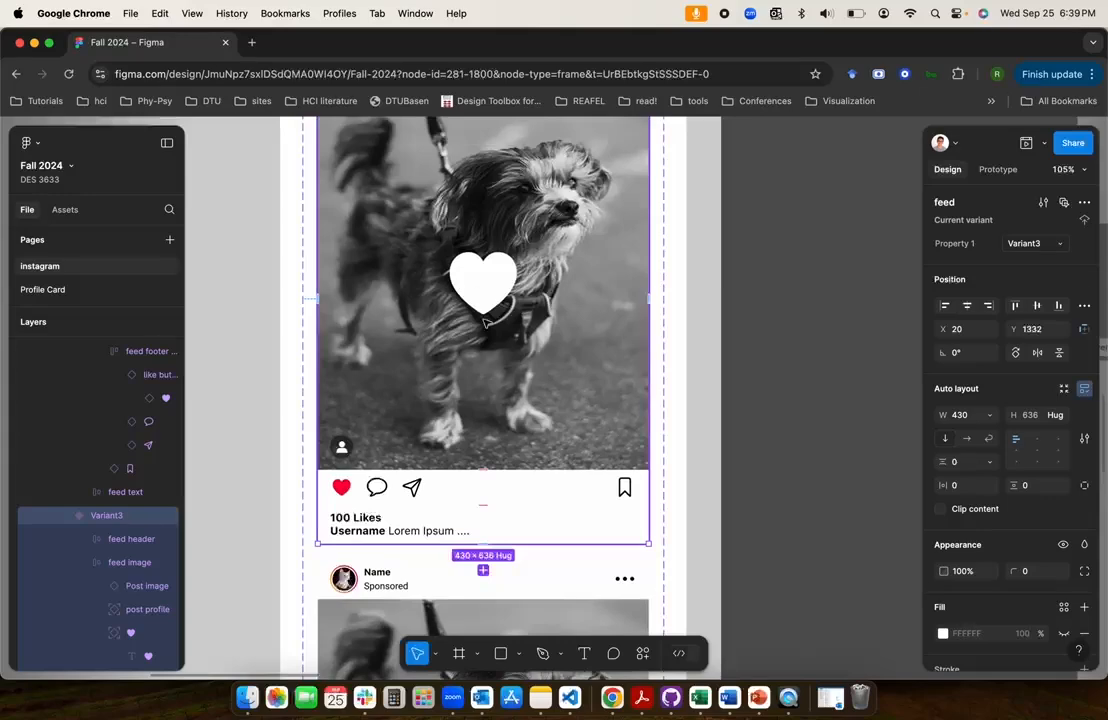
pyautogui.scroll(-2, 484, 322)
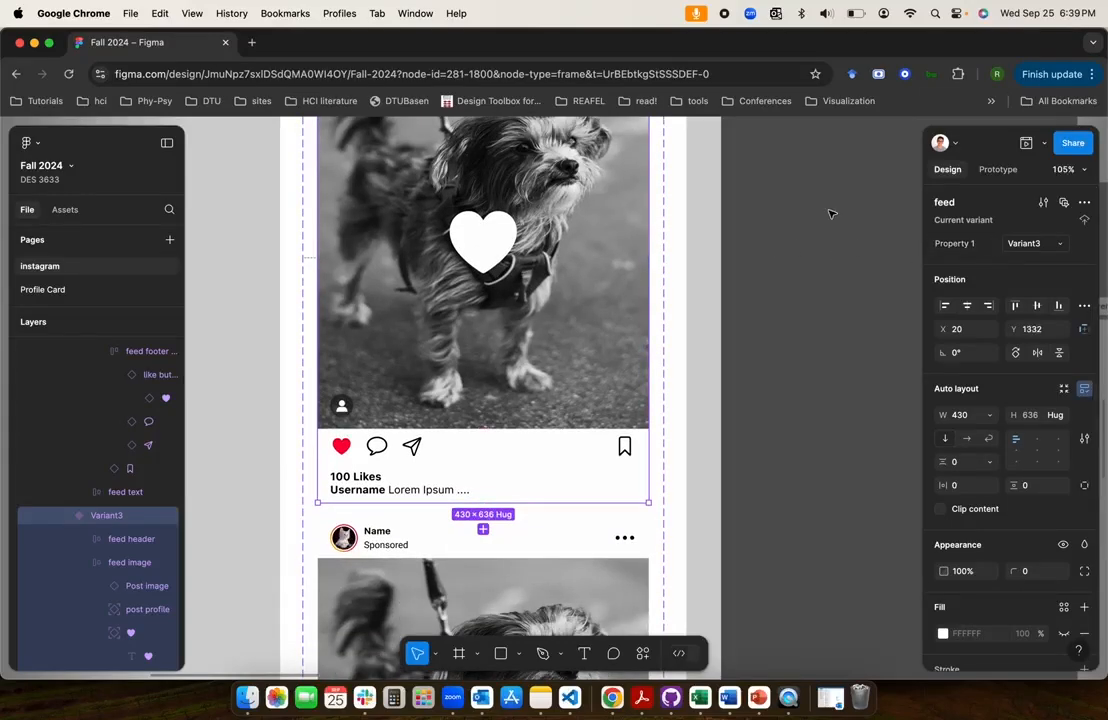
pyautogui.click(998, 170)
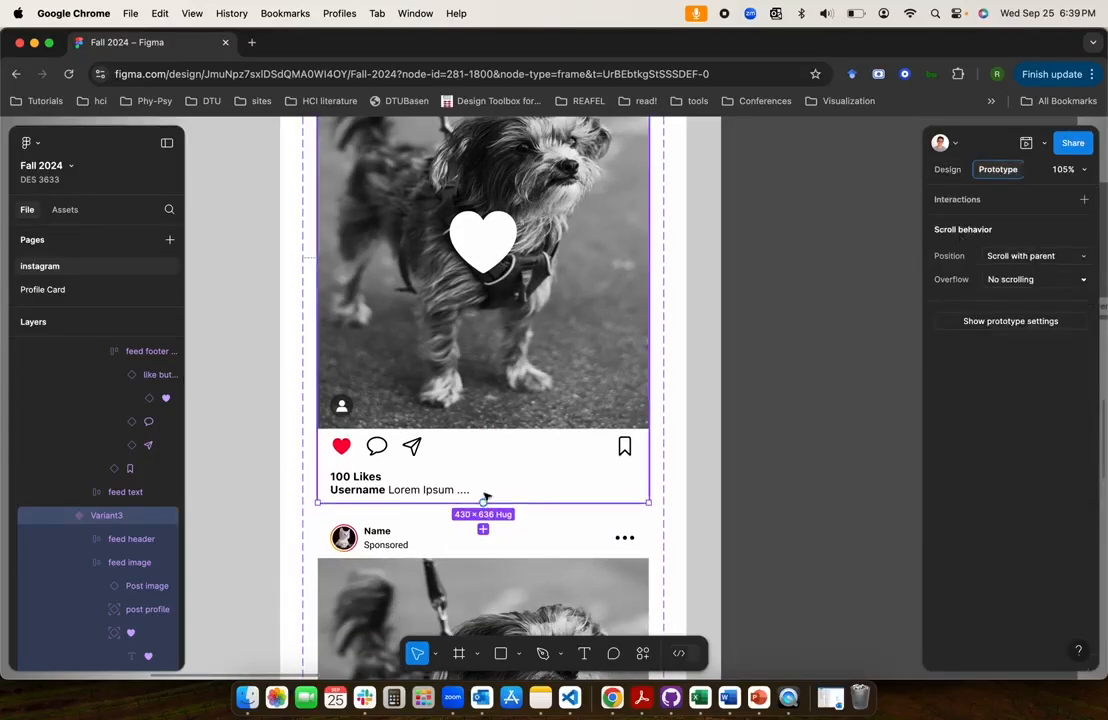
pyautogui.moveTo(484, 522); pyautogui.dragTo(486, 530)
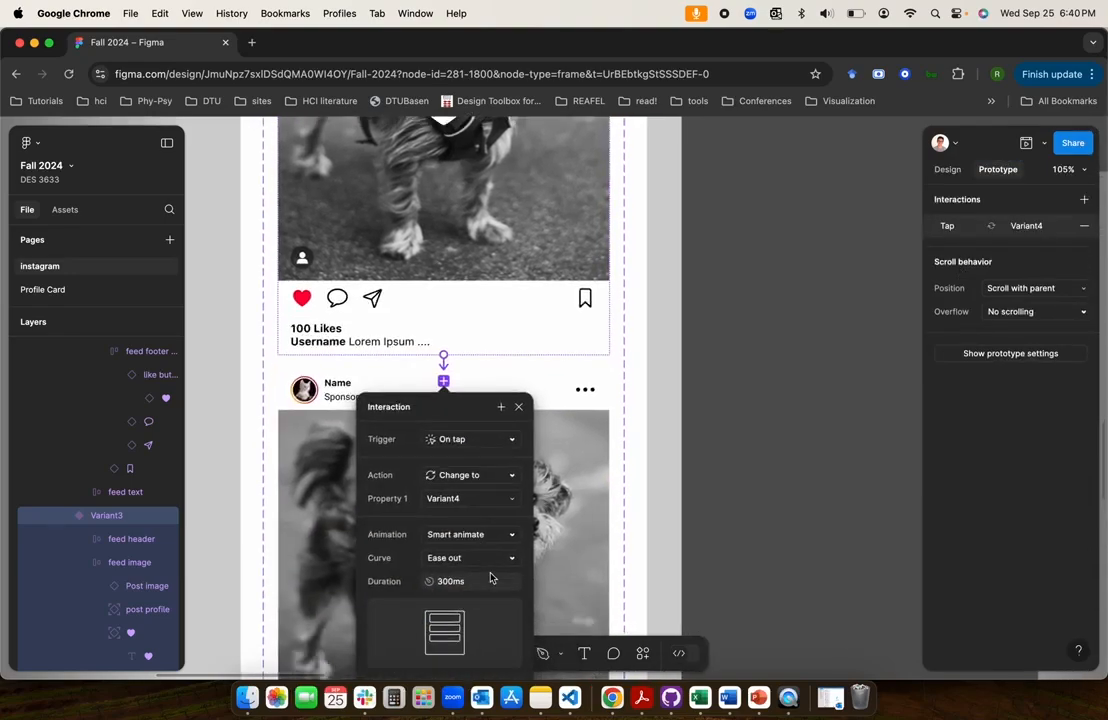
# Set the Variant3-to-Variant4 interaction to trigger After delay with a 1000 ms delay
pyautogui.click(486, 438)
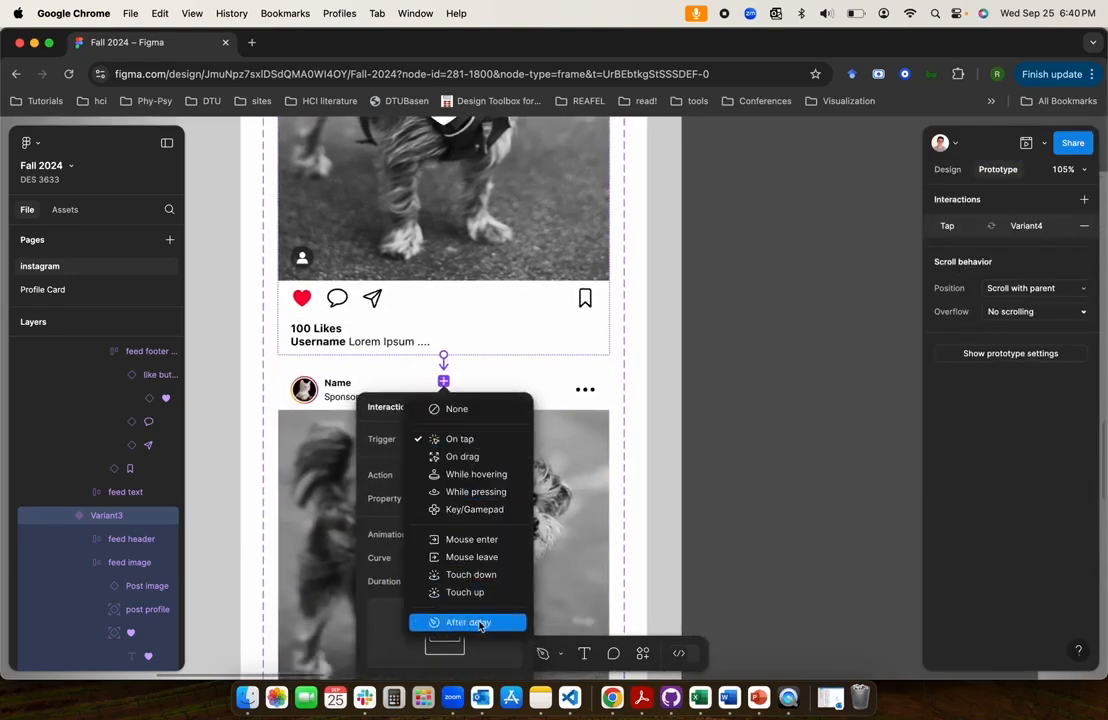
pyautogui.click(481, 624)
pyautogui.click(450, 464)
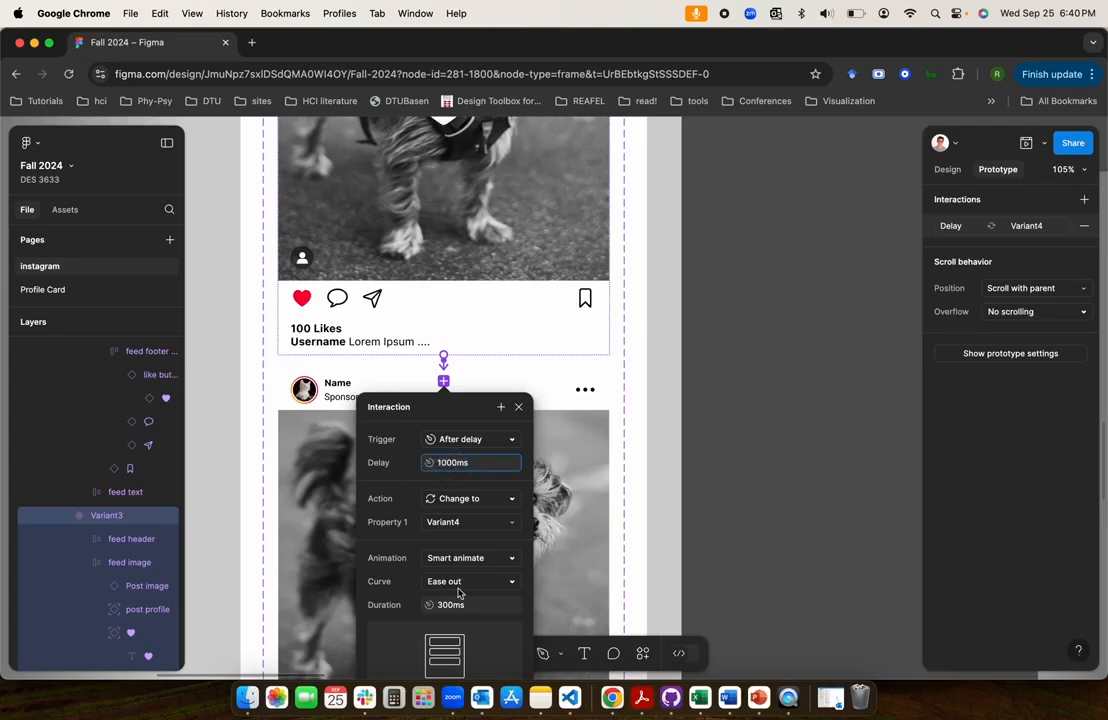
pyautogui.click(448, 613)
pyautogui.click(479, 611)
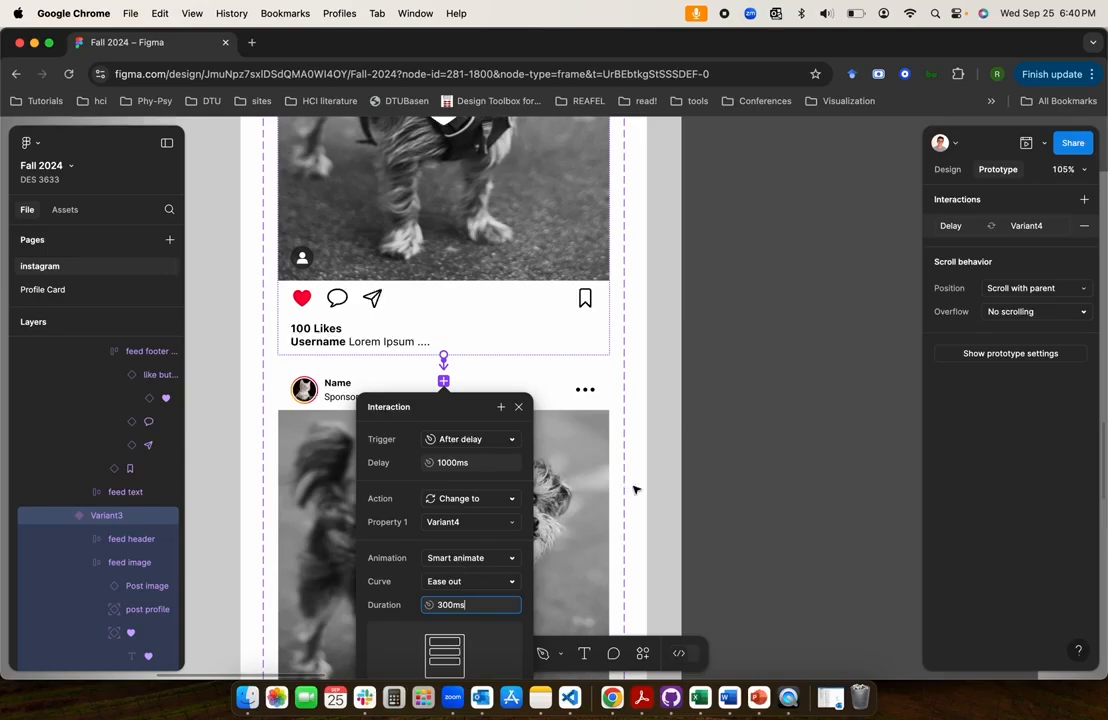
pyautogui.click(663, 500)
# Strike through the 2nd tap note "White heart stays few few ms and goes away"
pyautogui.scroll(-5, 487, 263)
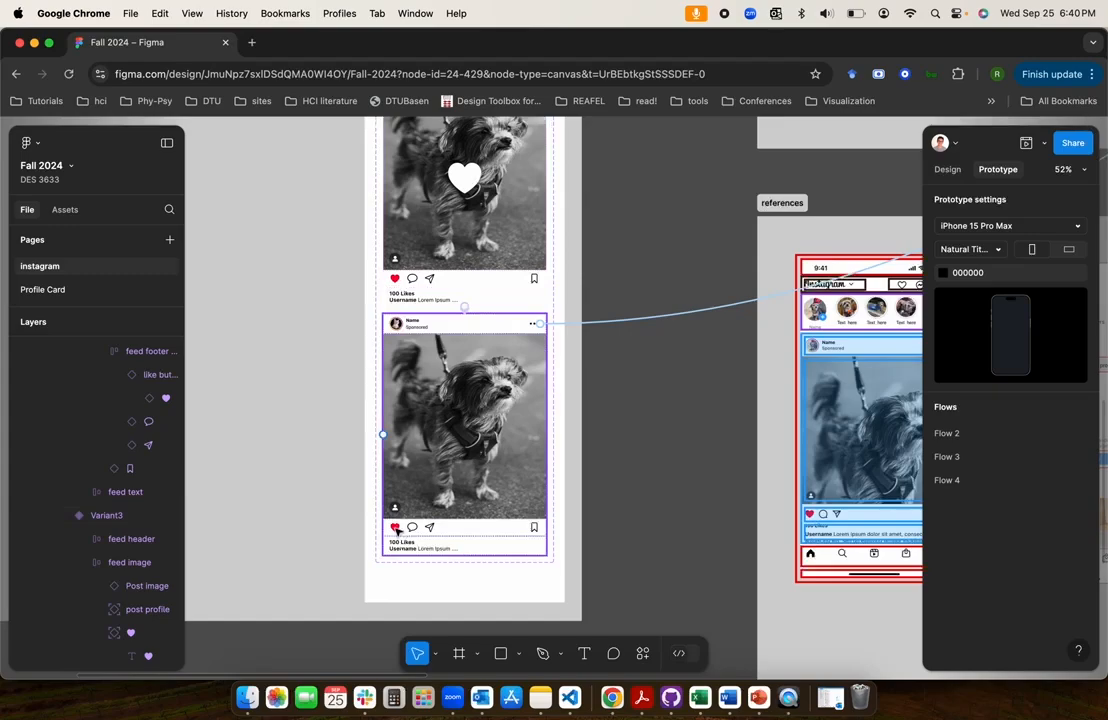
pyautogui.scroll(5, 440, 470)
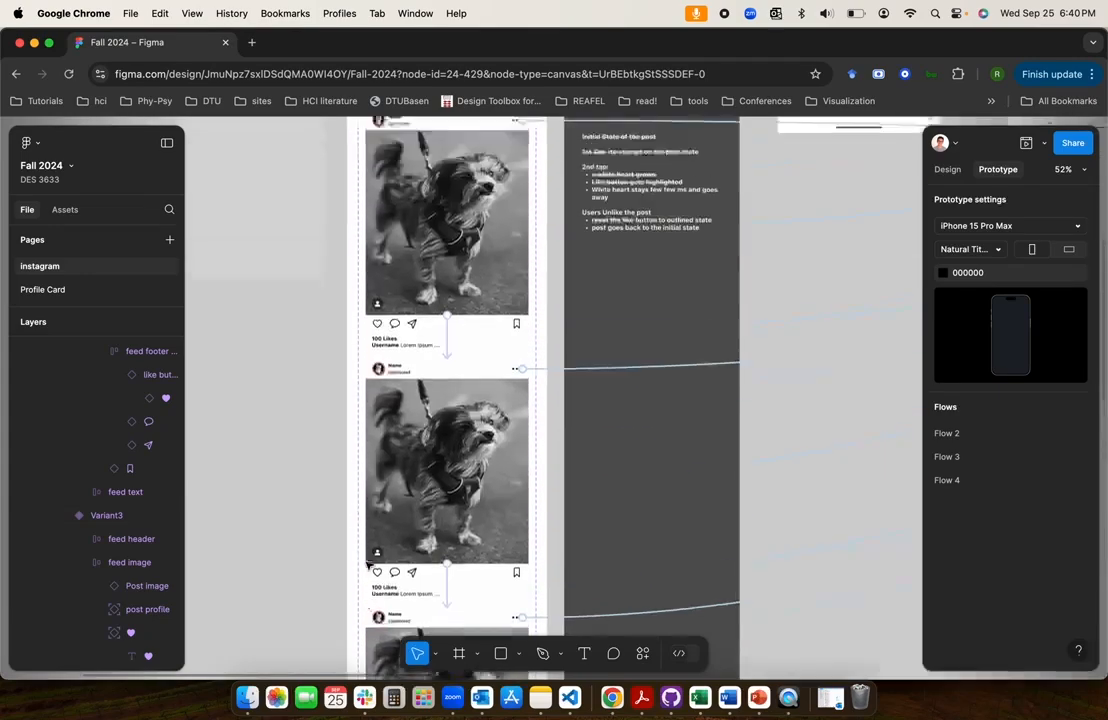
pyautogui.hscroll(3, 480, 400)
pyautogui.click(506, 370)
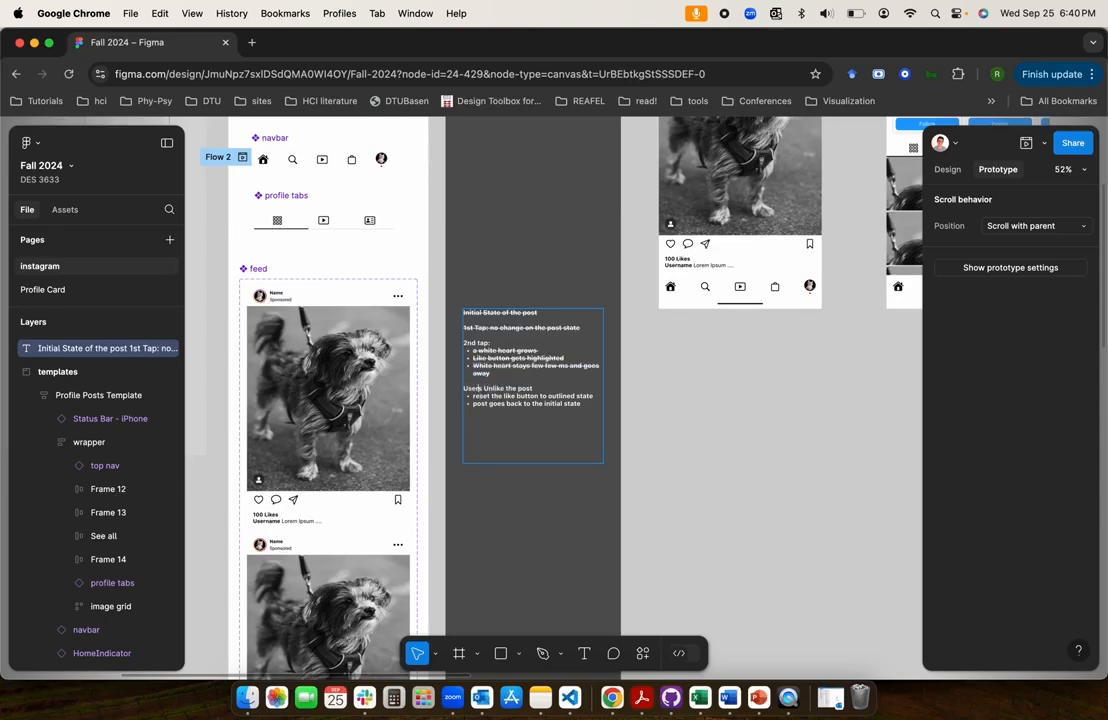
# Reword the unlike heading in the notes to "Users can Unlike the post by clicking the highlighted like button"
pyautogui.write('can')
pyautogui.write('ike button')
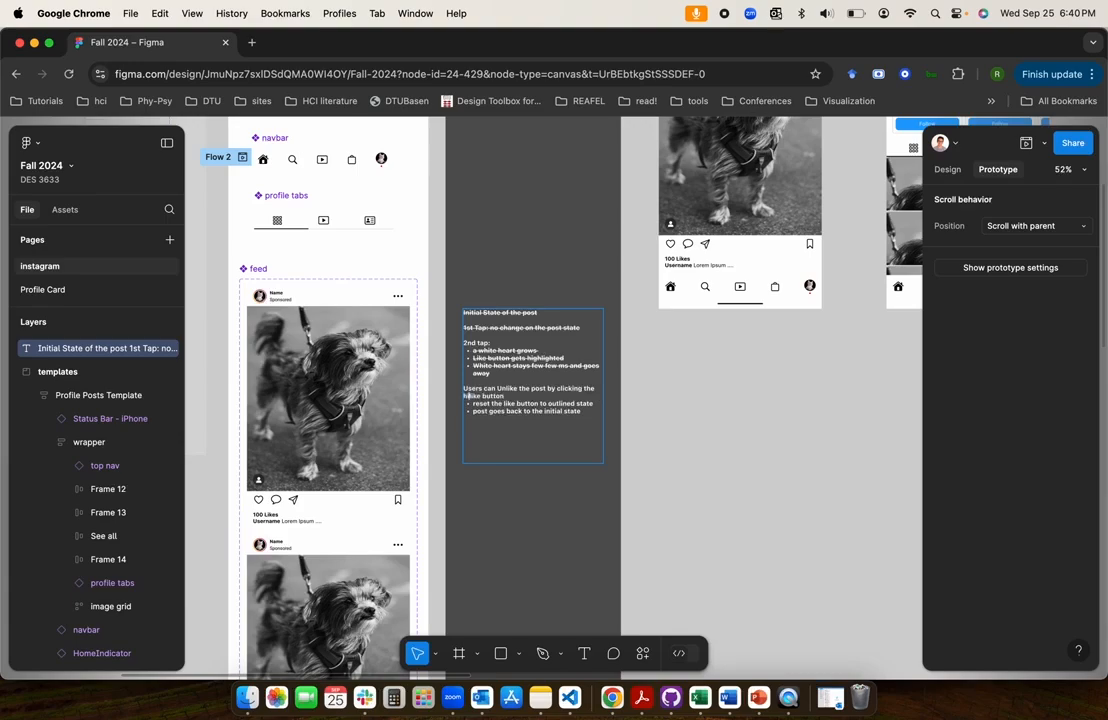
pyautogui.write('highlighted')
pyautogui.press('Escape')
# Examine the filled like button in Variant4's footer and the two notes about resetting the post after an unlike
pyautogui.scroll(-10, 532, 542)
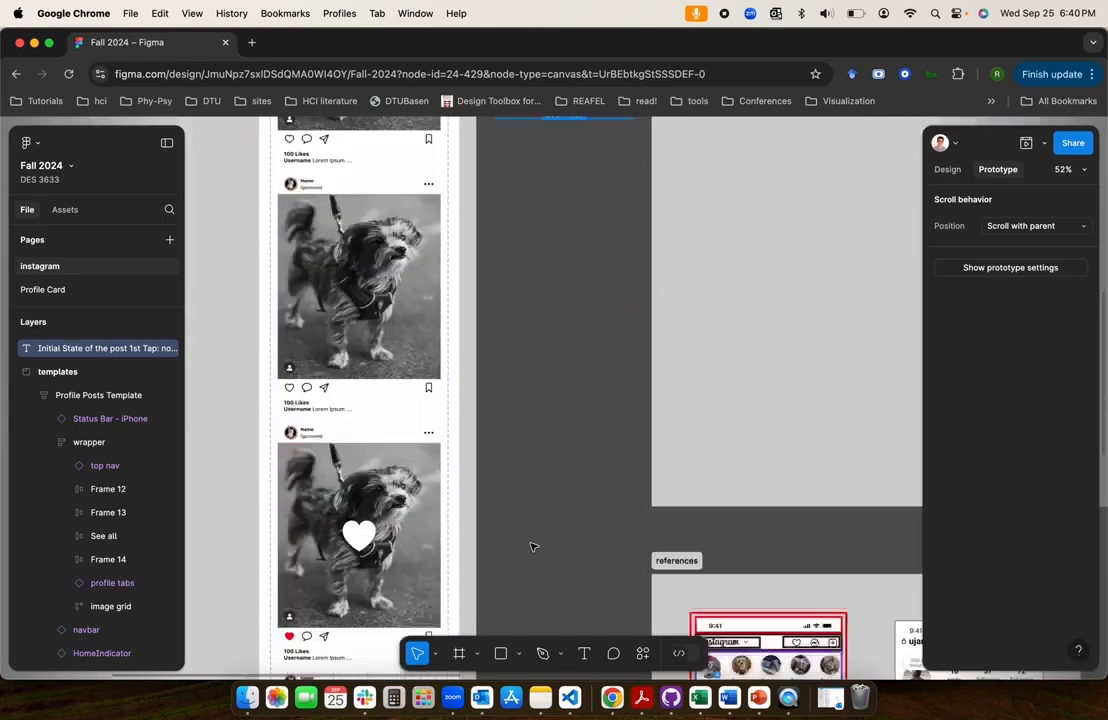
pyautogui.scroll(-5, 486, 534)
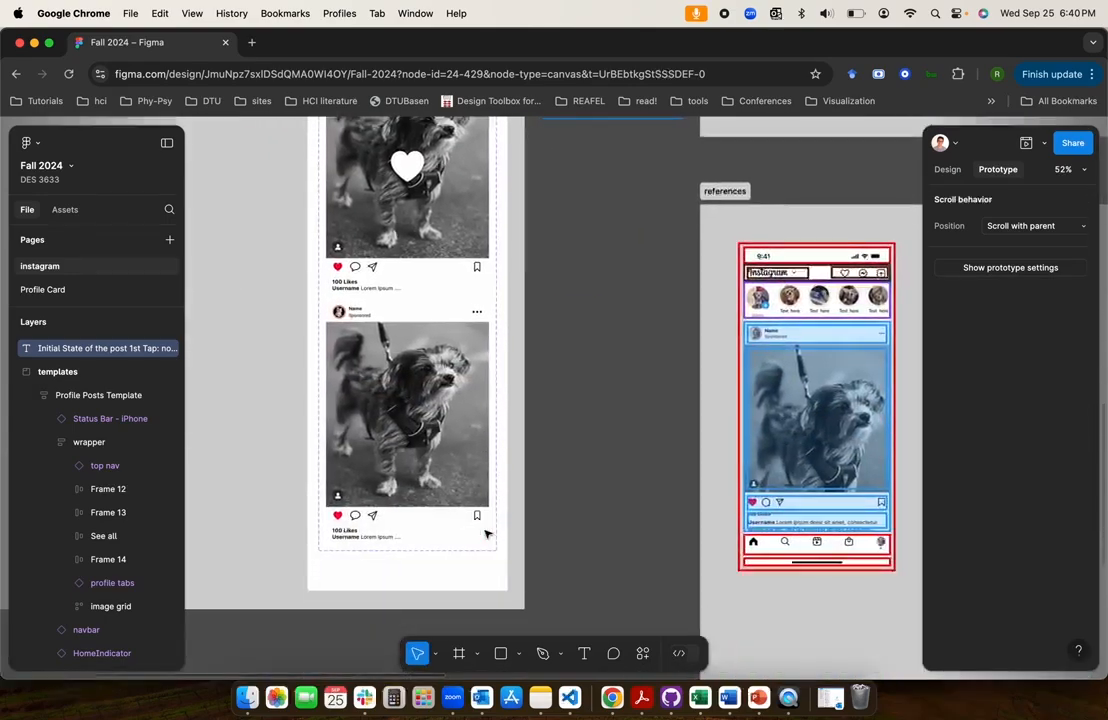
pyautogui.doubleClick(337, 516)
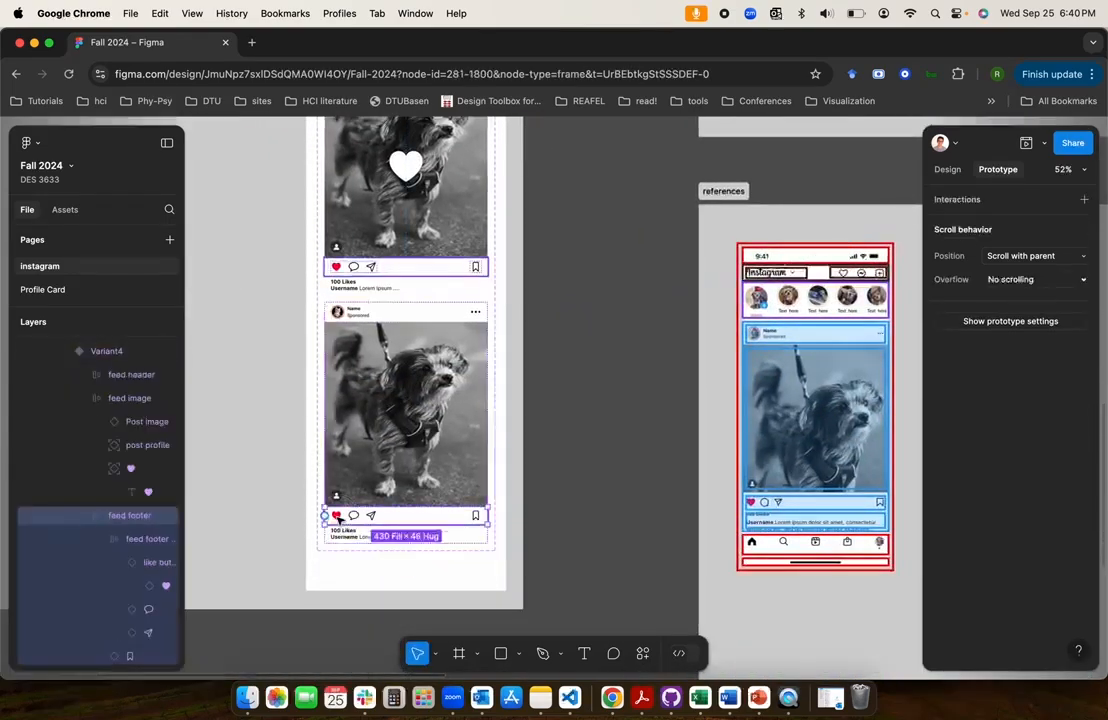
pyautogui.click(611, 436)
pyautogui.scroll(15, 339, 520)
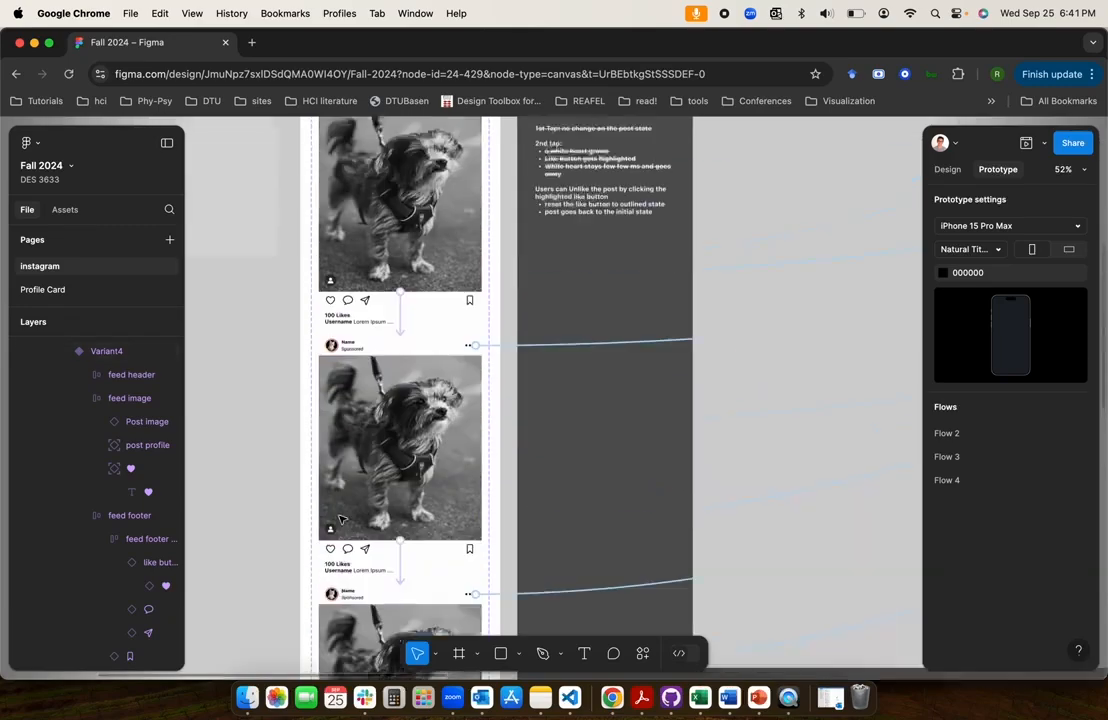
pyautogui.scroll(5, 455, 495)
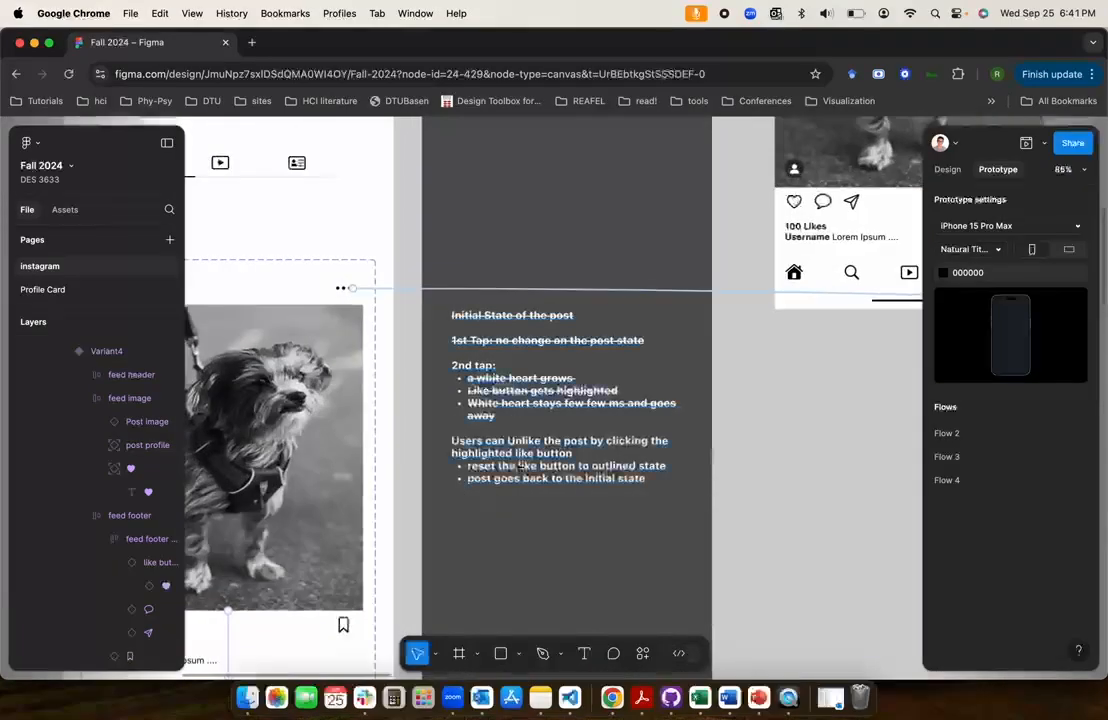
pyautogui.click(947, 170)
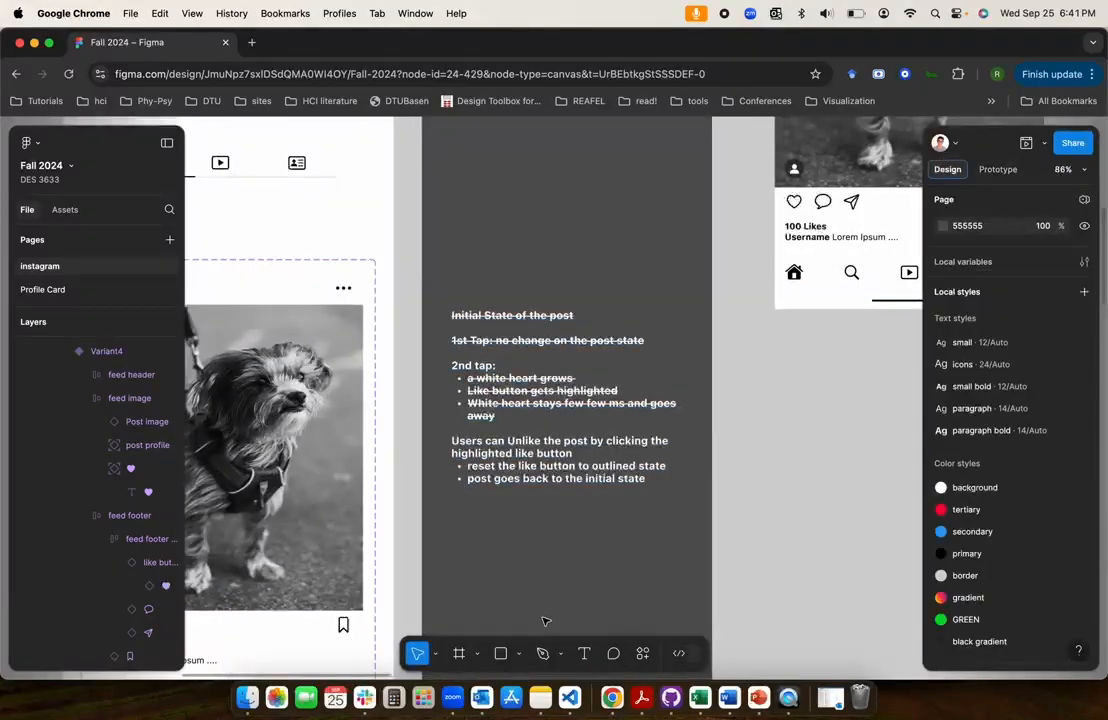
pyautogui.click(483, 468)
pyautogui.tripleClick(577, 470)
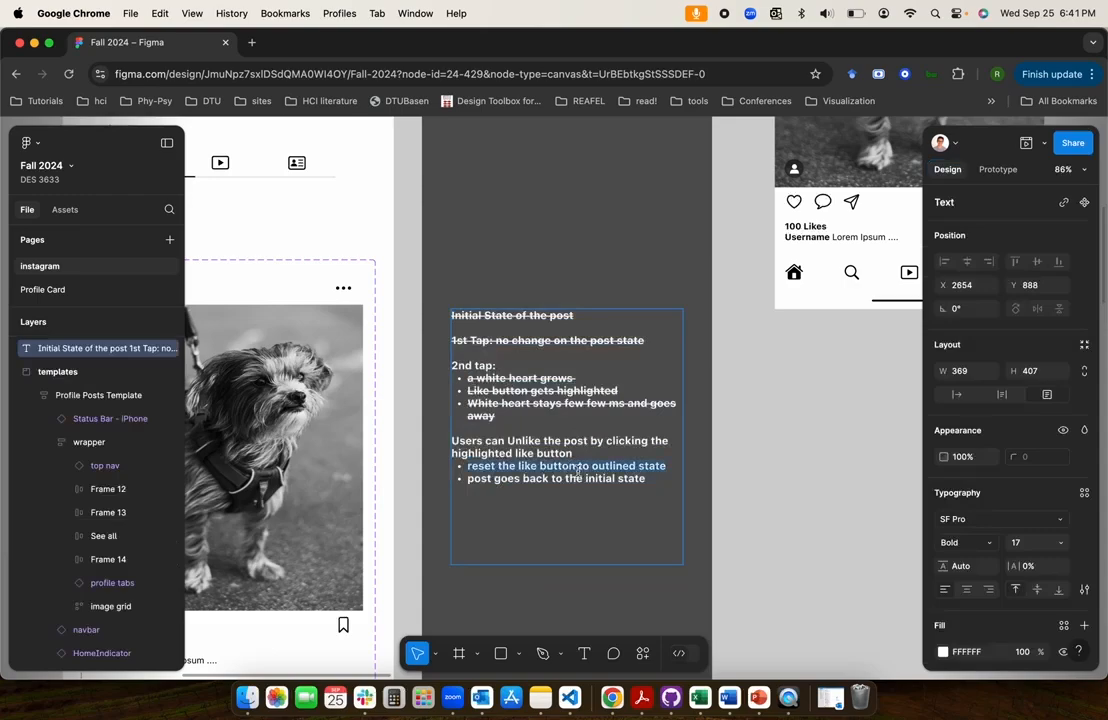
pyautogui.doubleClick(619, 470)
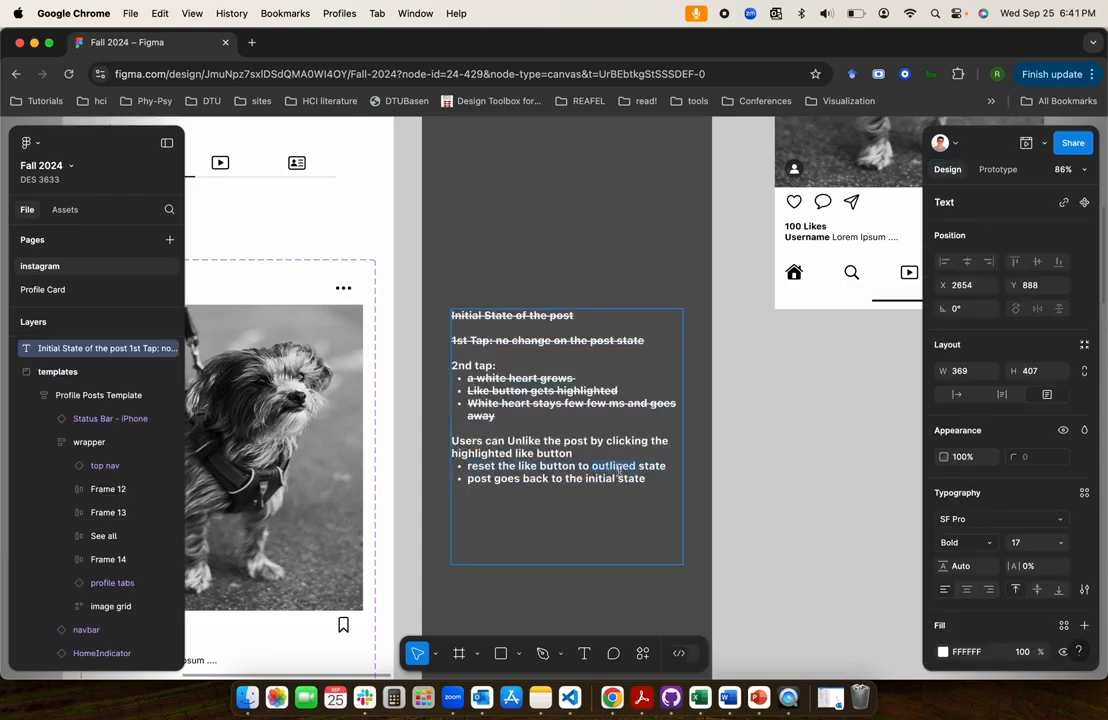
pyautogui.tripleClick(484, 481)
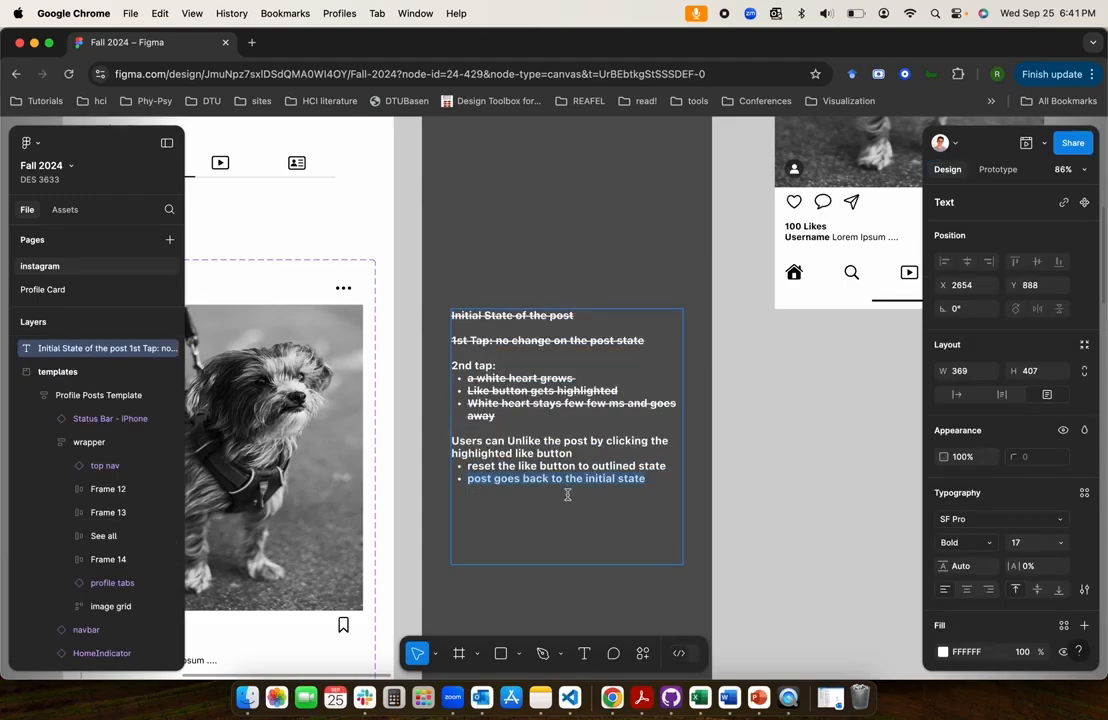
pyautogui.press('Escape')
pyautogui.scroll(-6, 567, 494)
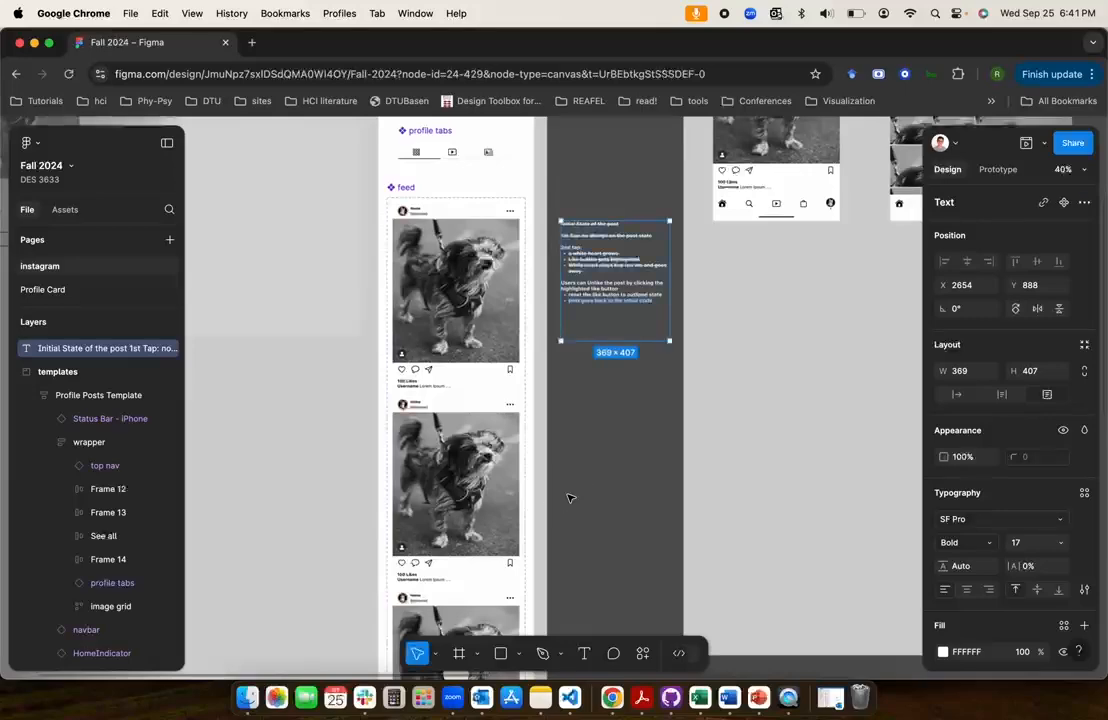
# Examine the feed component's variants from Default to Variant4 against the notes on unliking the post
pyautogui.scroll(-4, 638, 440)
pyautogui.scroll(3, 636, 437)
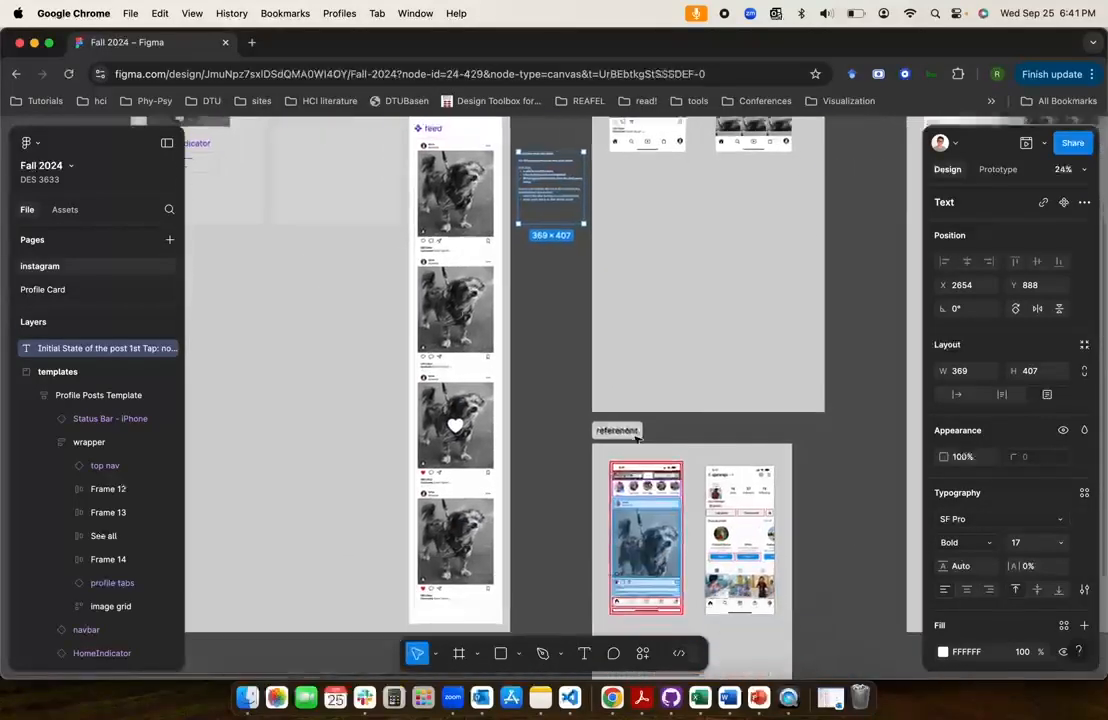
pyautogui.hscroll(-3, 636, 437)
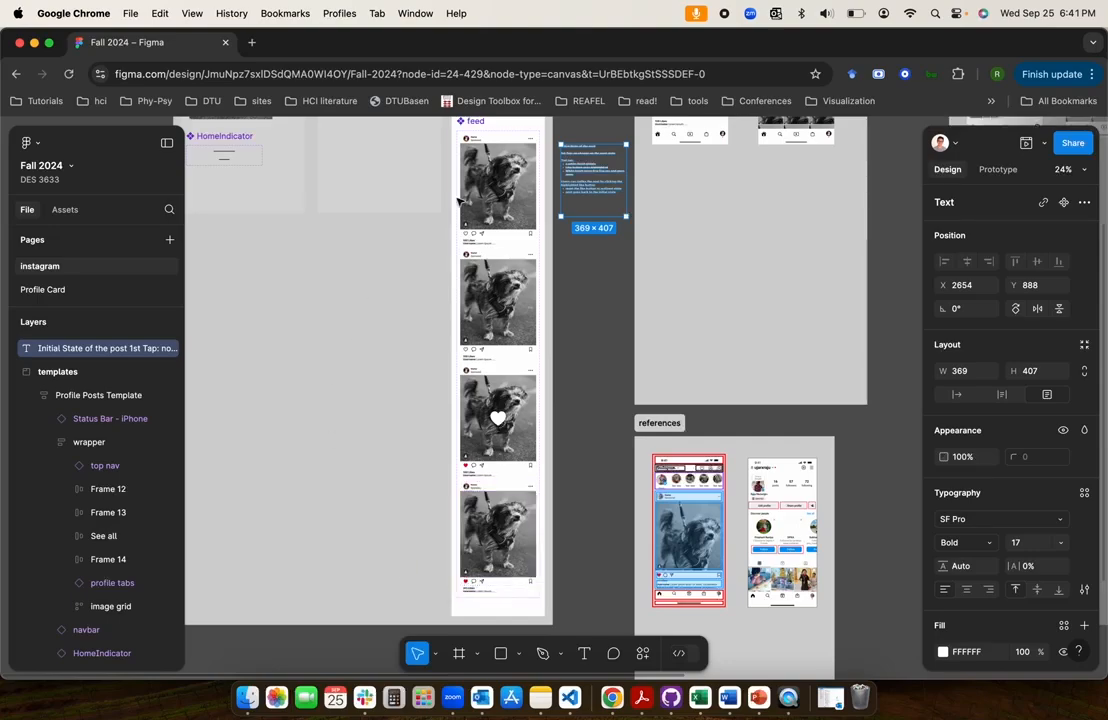
pyautogui.scroll(10, 507, 187)
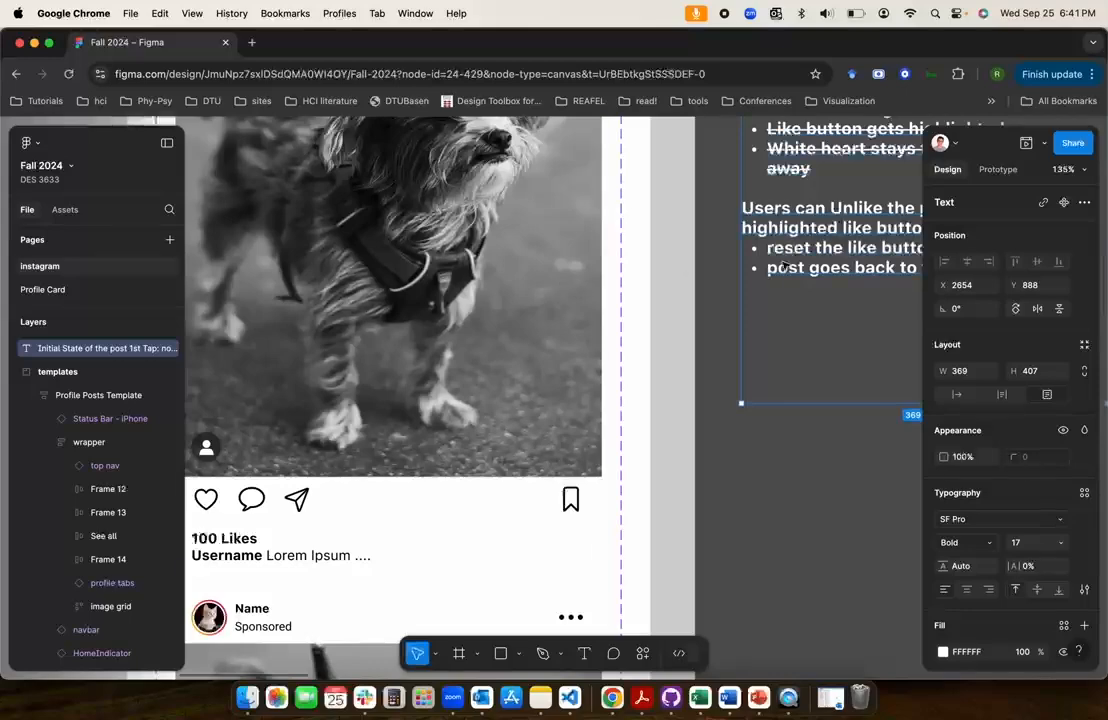
pyautogui.scroll(-5, 793, 257)
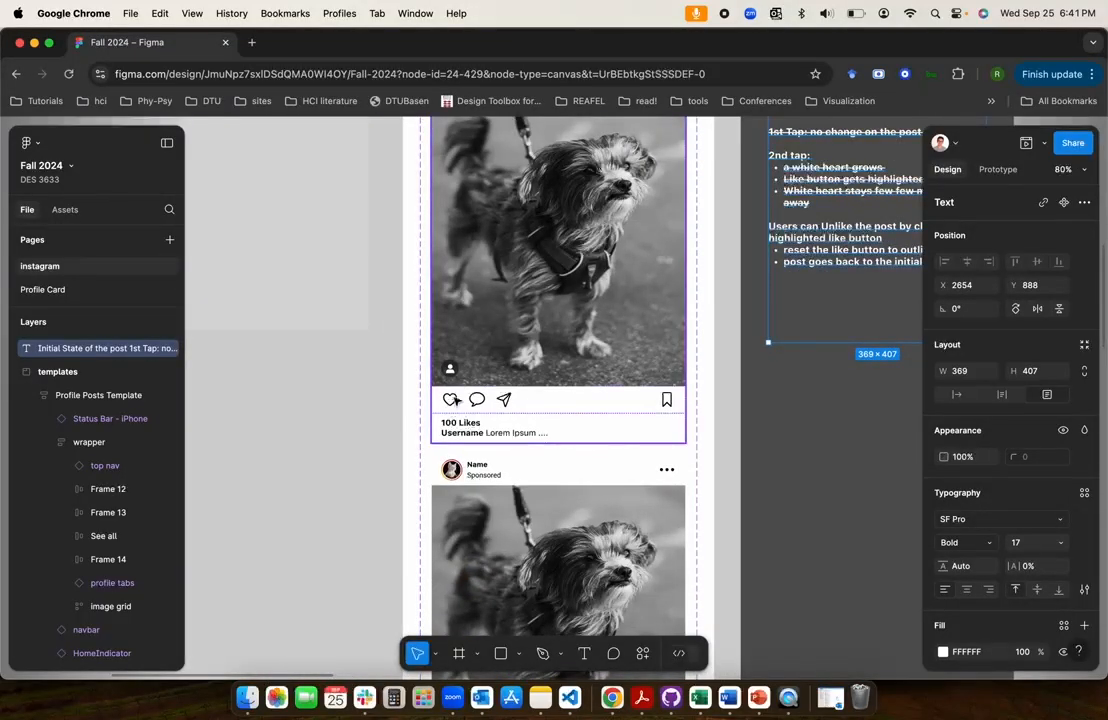
pyautogui.scroll(3, 763, 291)
pyautogui.hscroll(2, 763, 291)
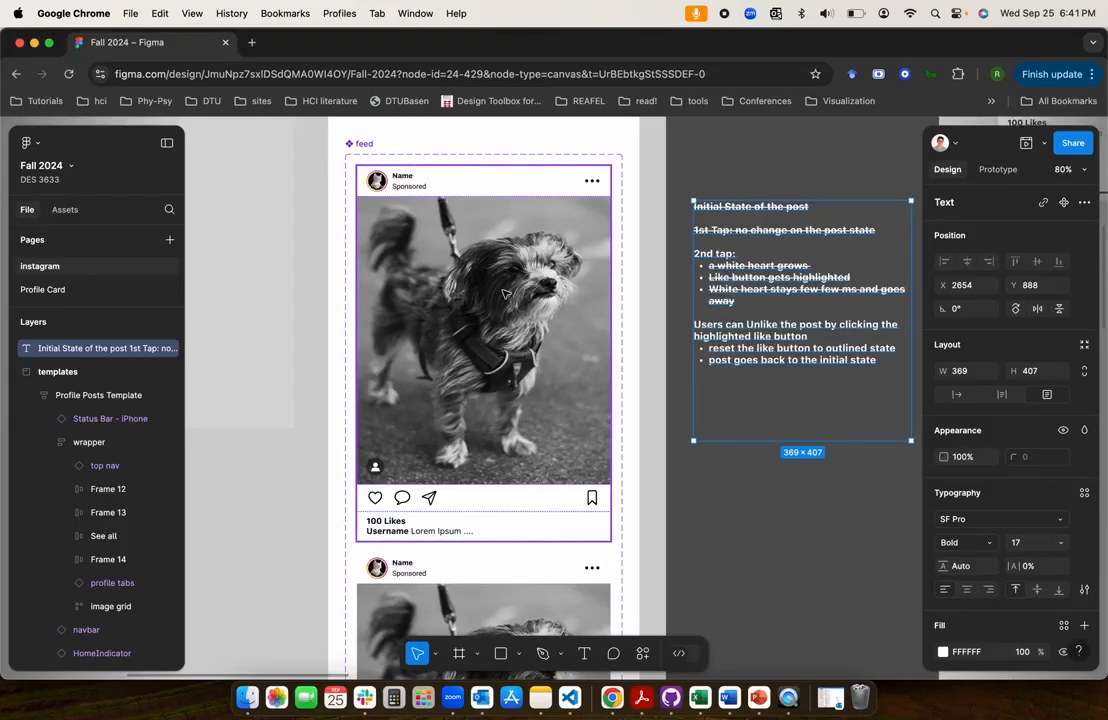
pyautogui.scroll(-3, 505, 293)
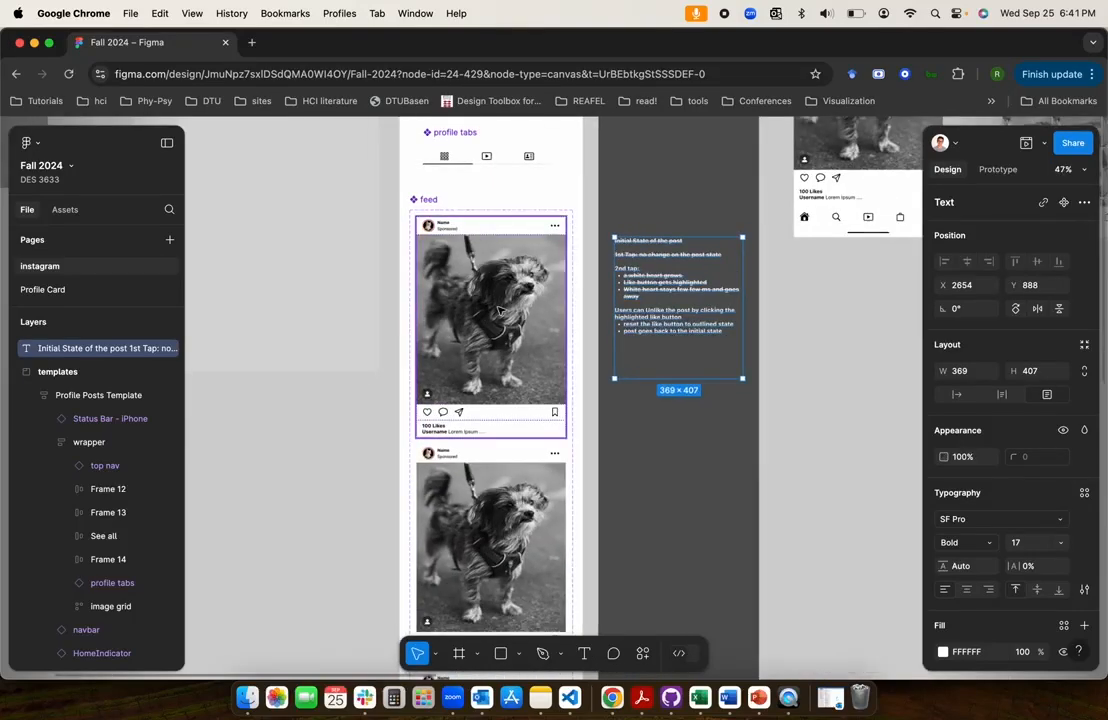
pyautogui.scroll(-5, 500, 333)
pyautogui.hscroll(2, 500, 333)
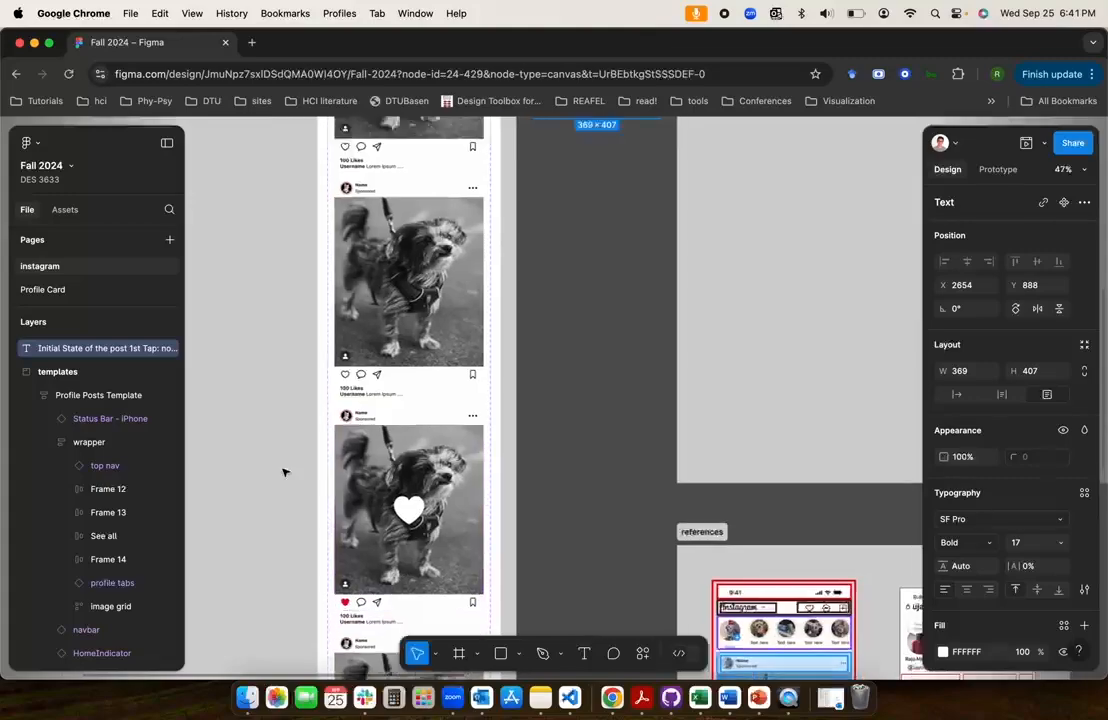
# Strike through the two unlike notes, "reset the like button to outlined state" and "post goes back to the initial state"
pyautogui.scroll(6, 285, 470)
pyautogui.hscroll(2, 285, 470)
pyautogui.scroll(5, 285, 470)
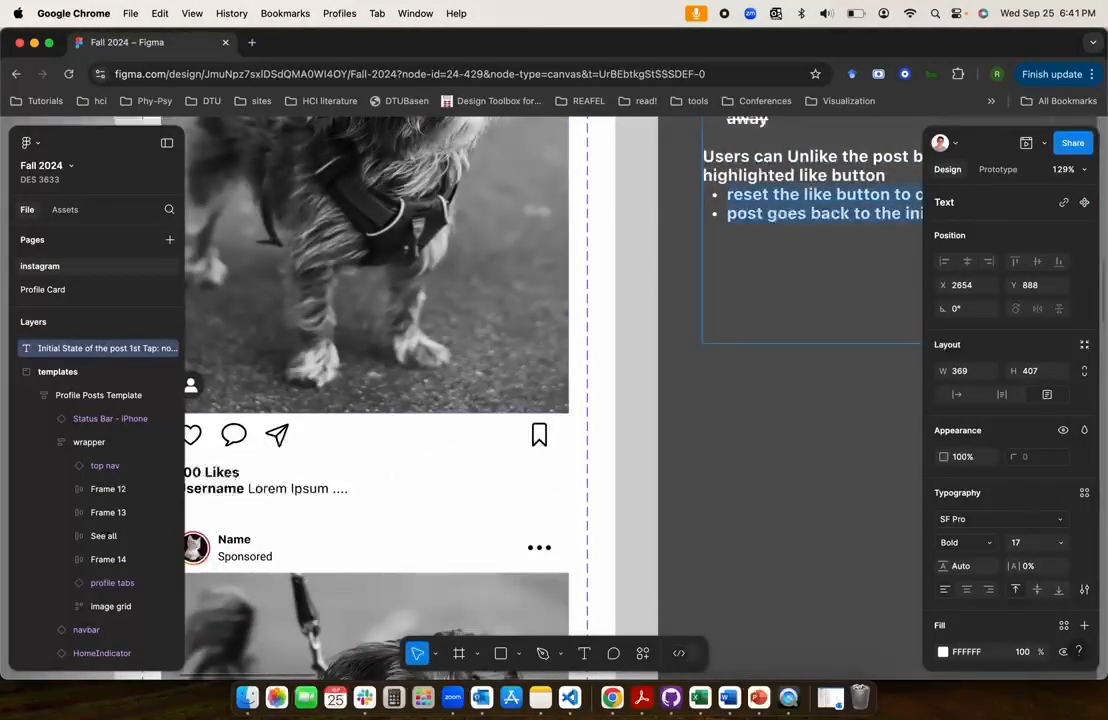
pyautogui.press('super+shift+x')
pyautogui.press('Escape')
# Add an On tap prototype interaction from the red like button in Variant4's footer to the Default feed variant
pyautogui.scroll(-5, 747, 433)
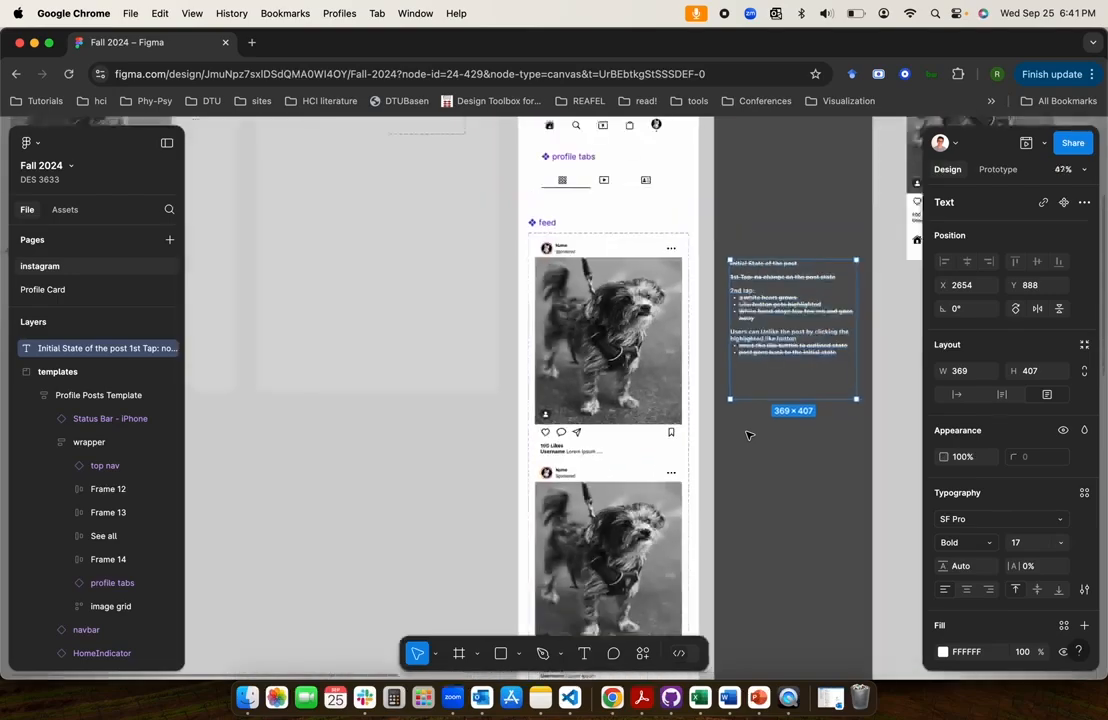
pyautogui.scroll(-3, 747, 433)
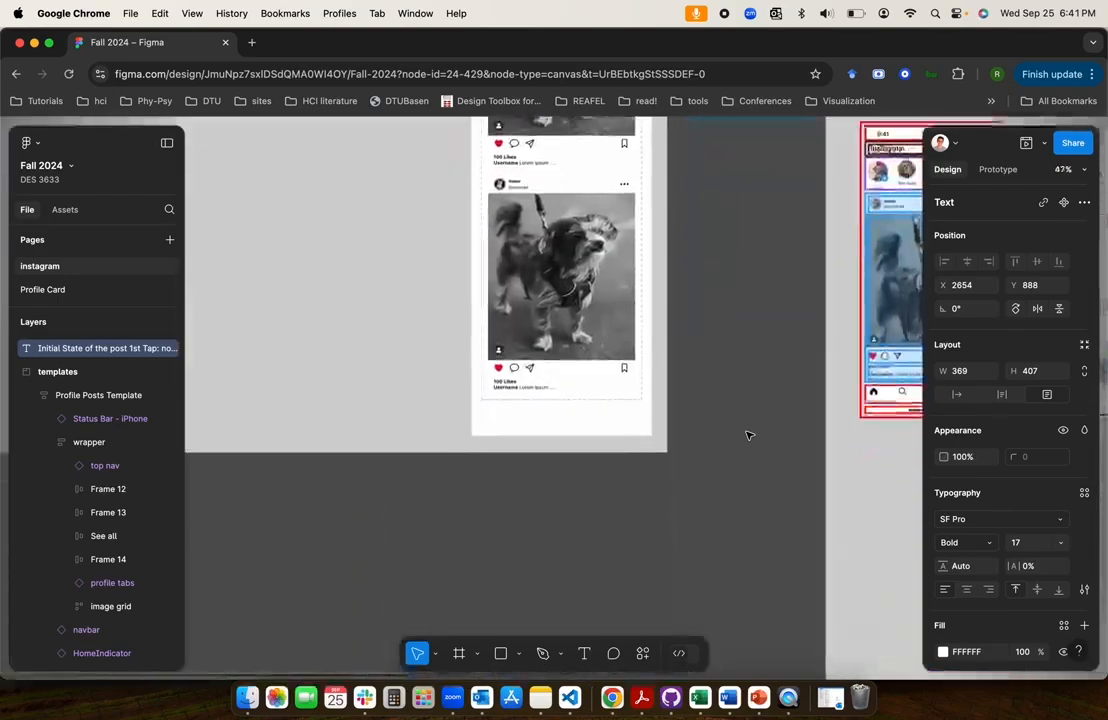
pyautogui.click(500, 370)
pyautogui.click(998, 169)
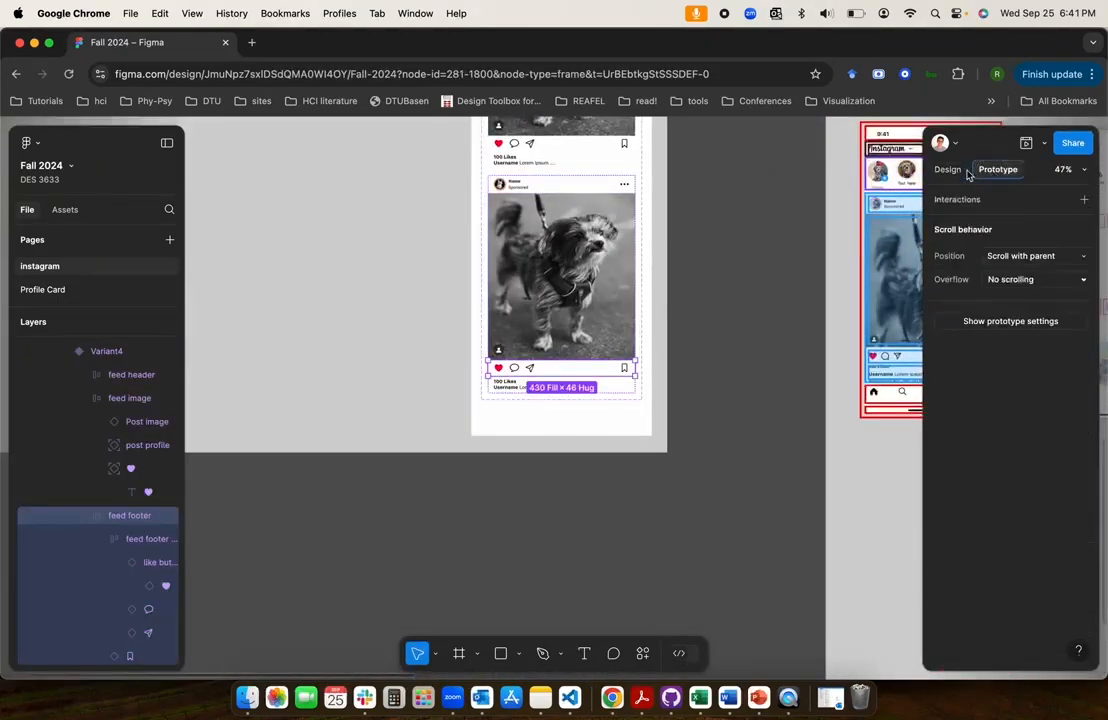
pyautogui.scroll(5, 508, 333)
pyautogui.scroll(5, 508, 333)
pyautogui.click(483, 453)
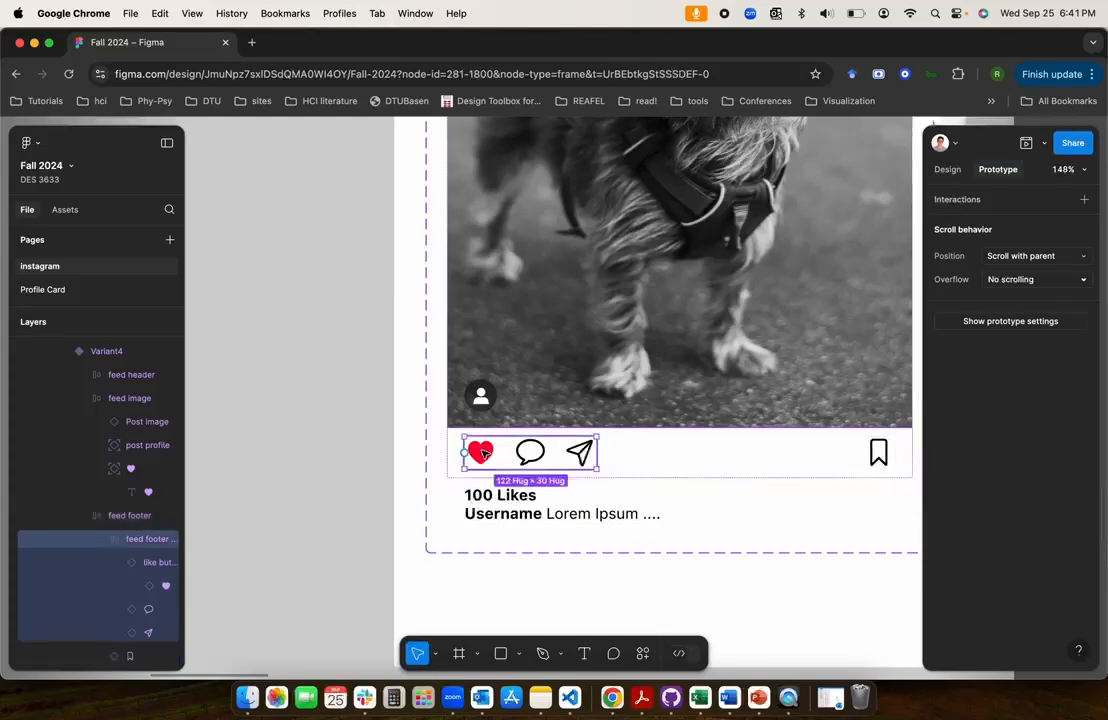
pyautogui.click(483, 453)
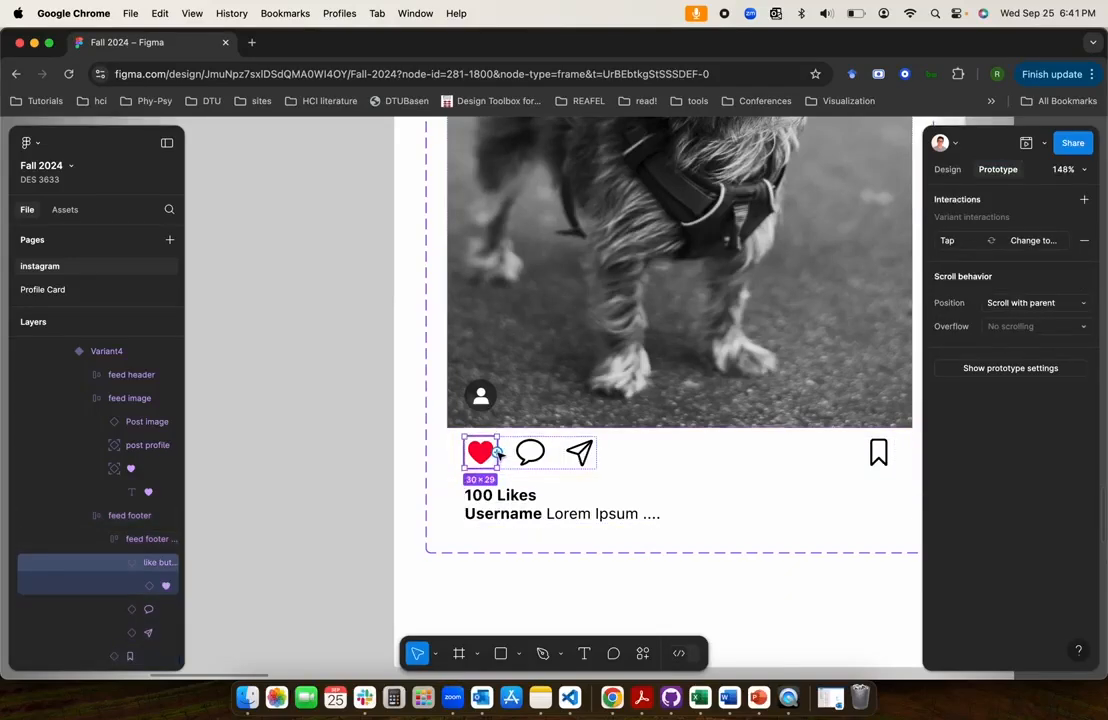
pyautogui.scroll(-8, 497, 453)
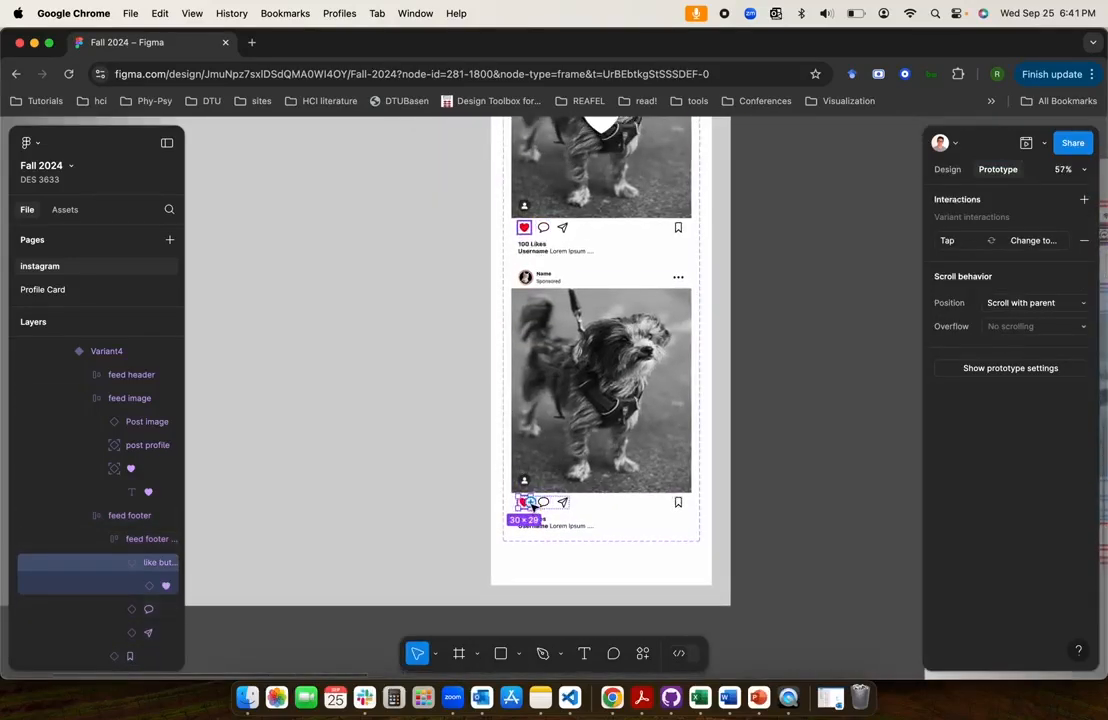
pyautogui.moveTo(533, 508); pyautogui.dragTo(623, 391)
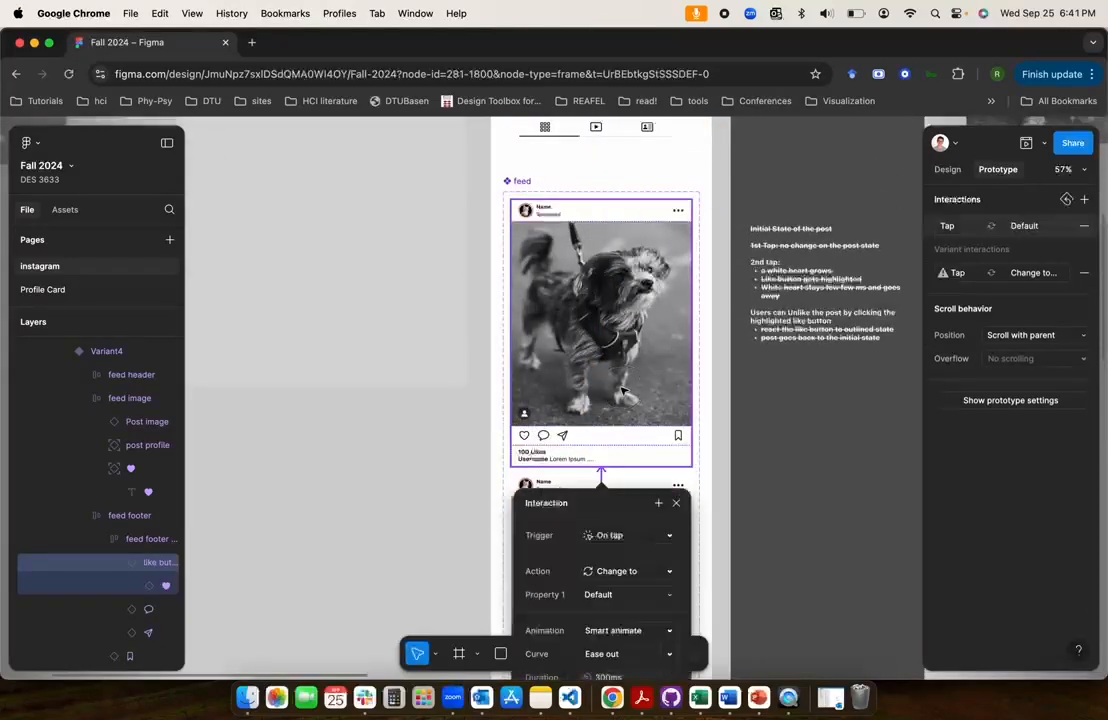
# Set the animation of the like button's Change to Default interaction to Instant
pyautogui.scroll(-3, 653, 549)
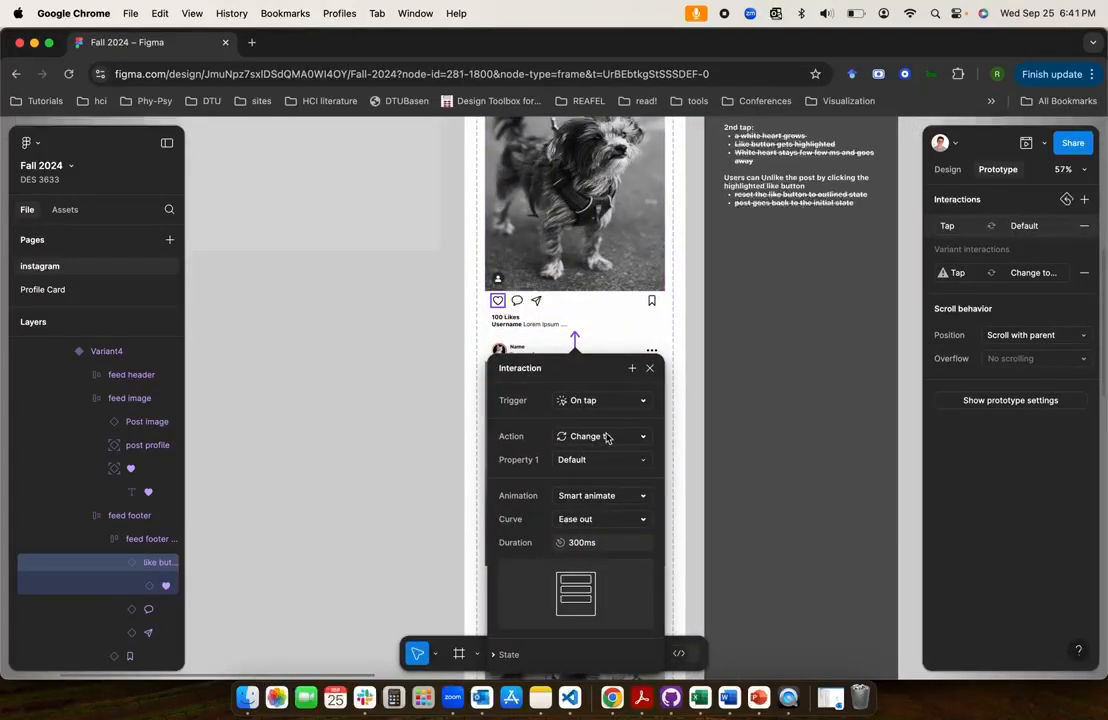
pyautogui.click(596, 494)
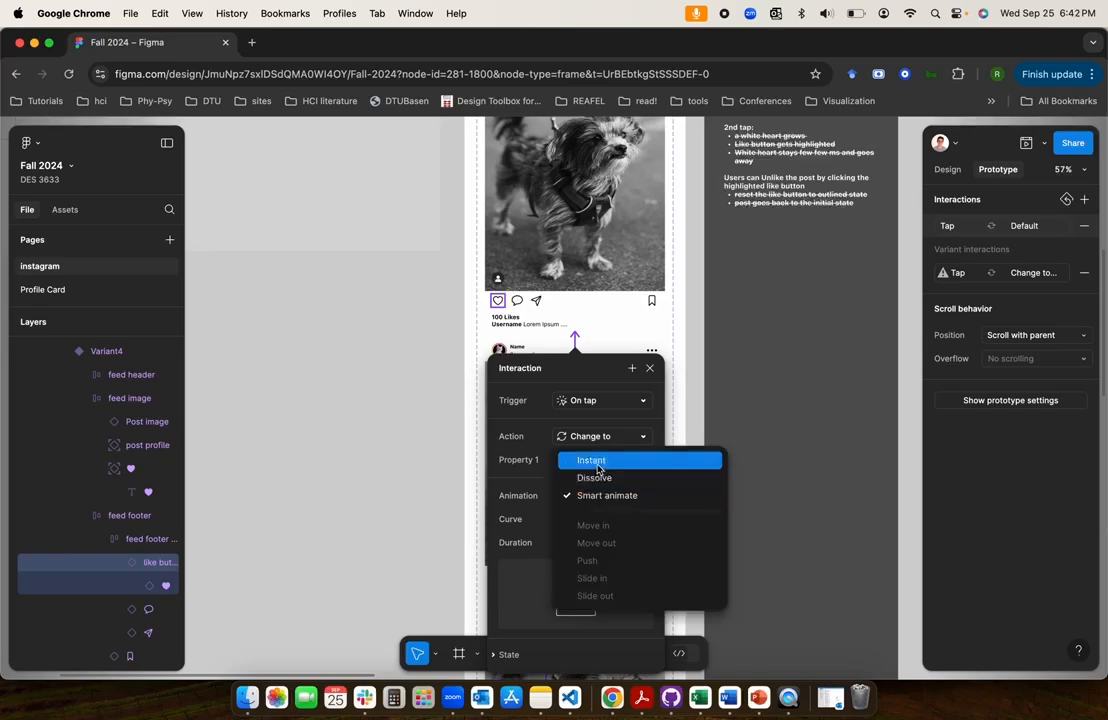
pyautogui.click(596, 463)
pyautogui.click(388, 464)
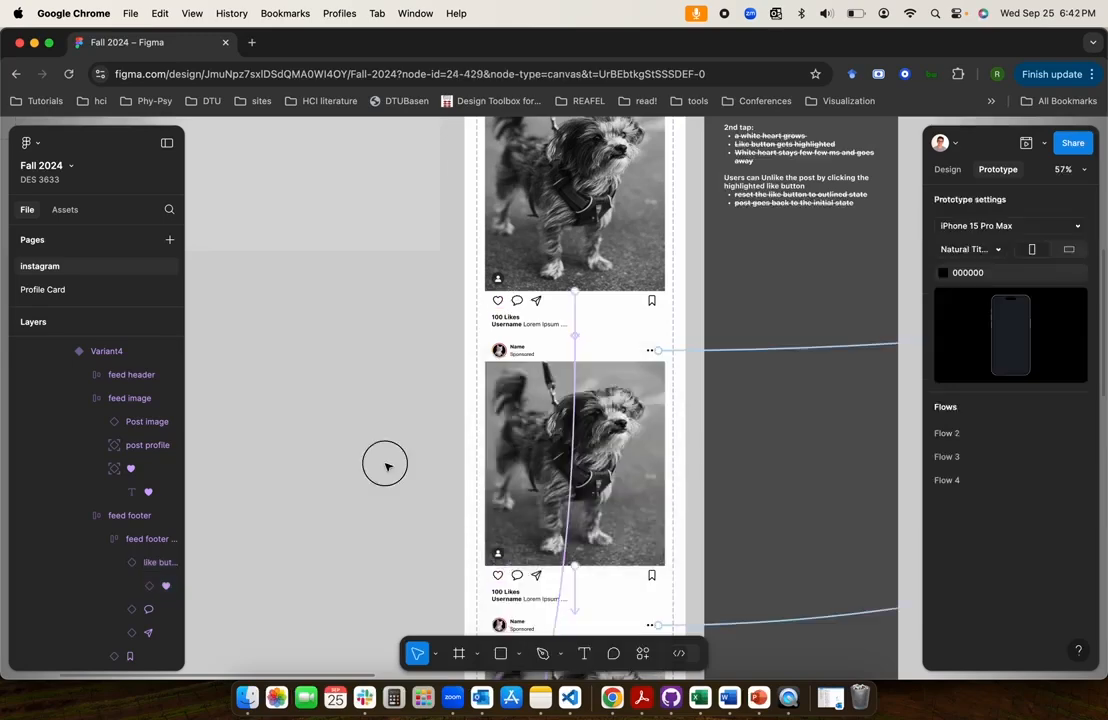
# Open the Flow 3 prototype preview from the Home Screen frame in the Pages section
pyautogui.scroll(-3, 383, 462)
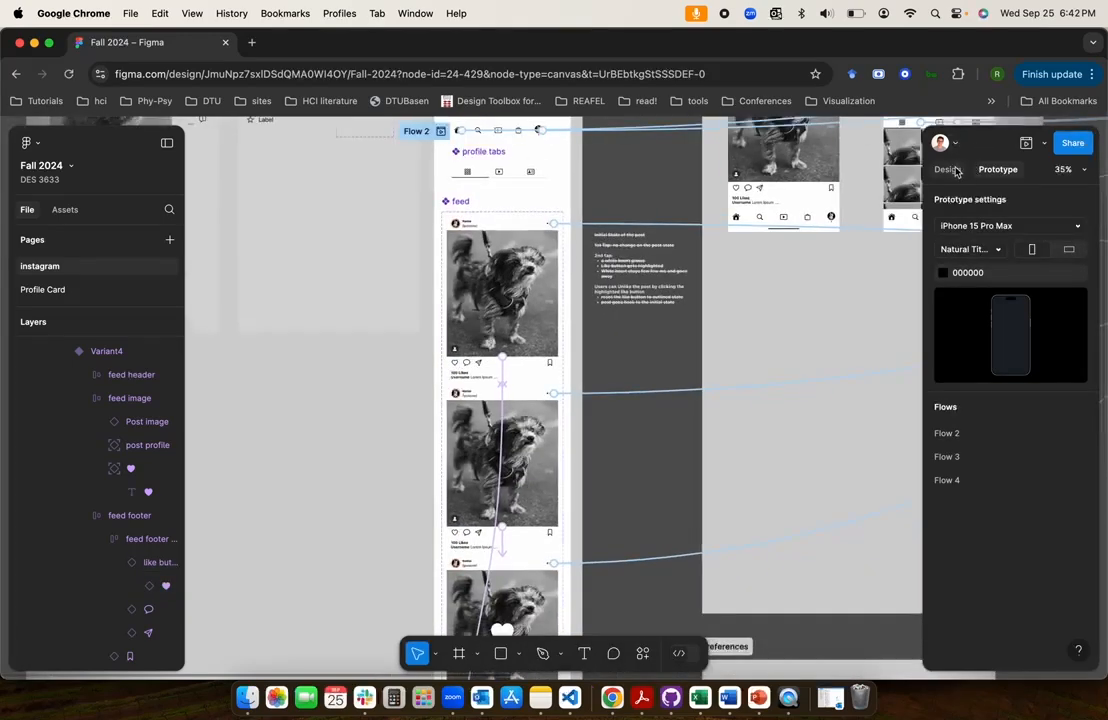
pyautogui.click(786, 438)
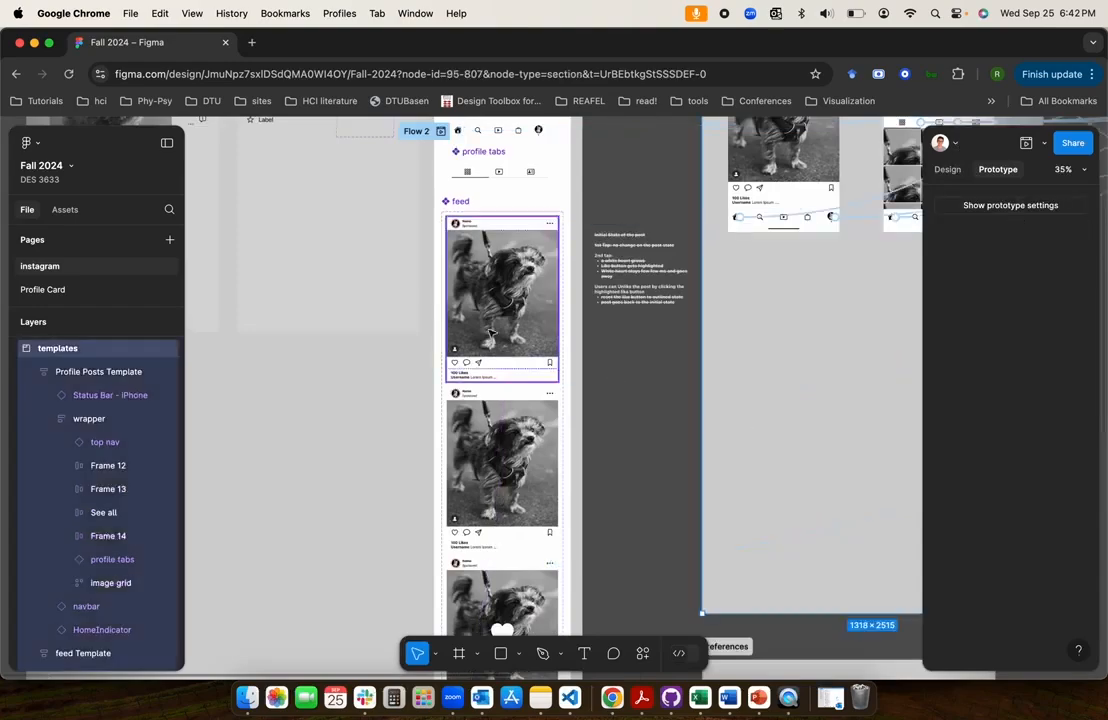
pyautogui.scroll(5, 490, 333)
pyautogui.scroll(2, 410, 205)
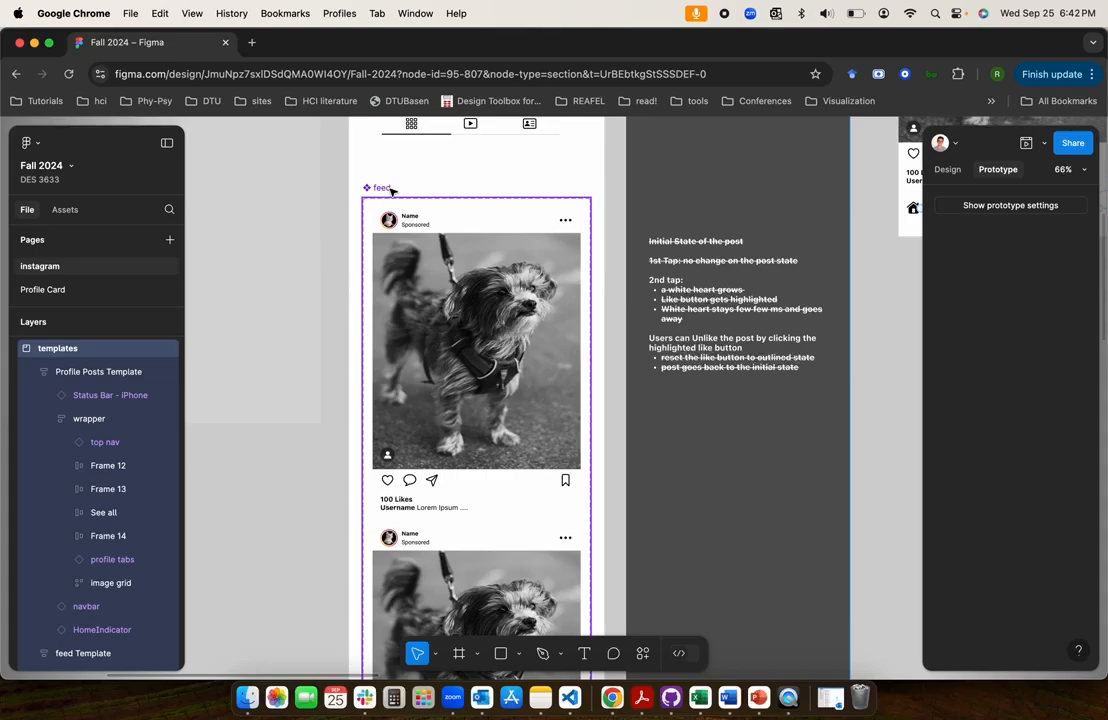
pyautogui.hscroll(10, 390, 190)
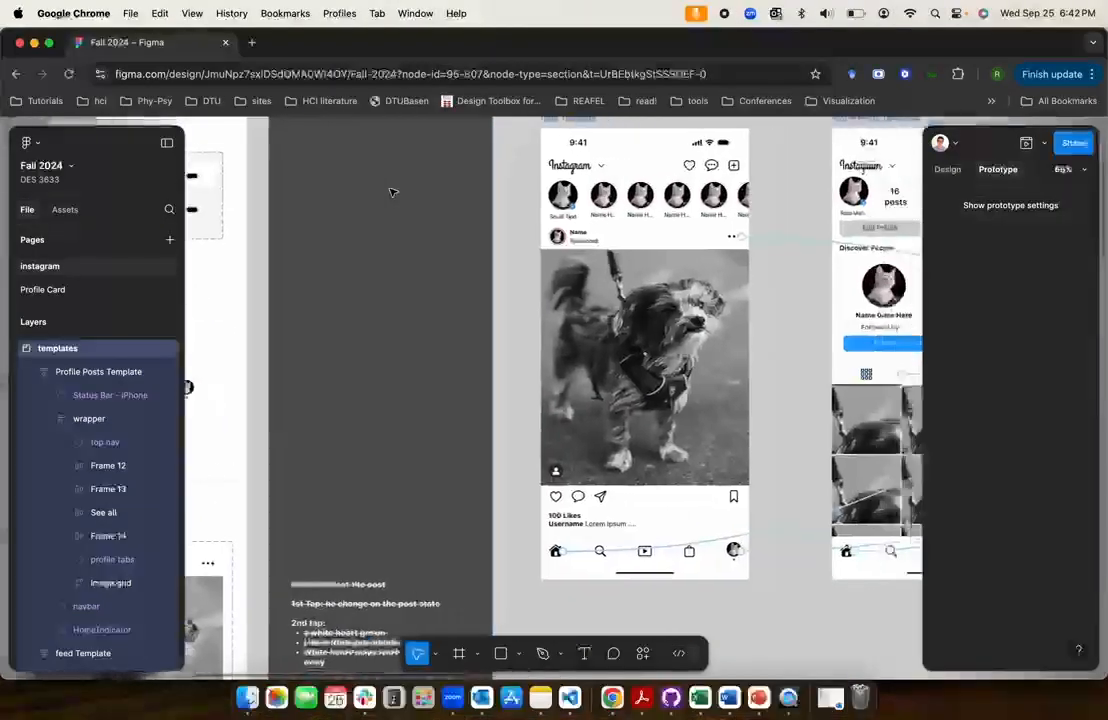
pyautogui.hscroll(4, 390, 190)
pyautogui.scroll(-3, 390, 190)
pyautogui.hscroll(8, 390, 190)
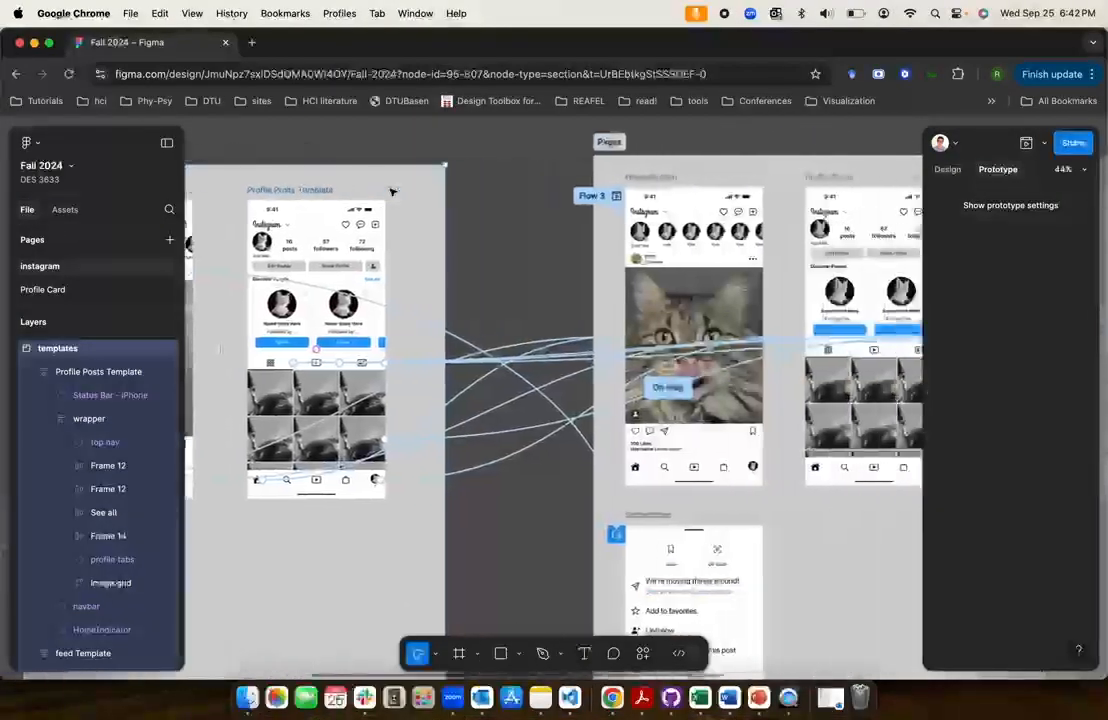
pyautogui.hscroll(2, 391, 190)
pyautogui.click(391, 190)
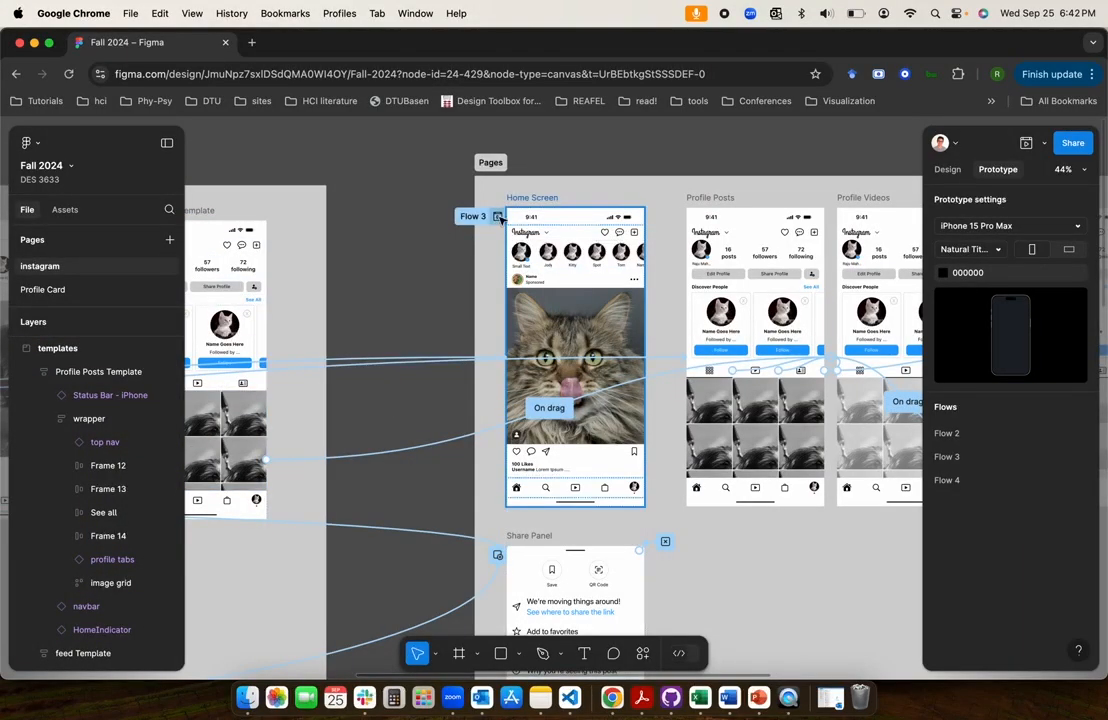
pyautogui.click(499, 217)
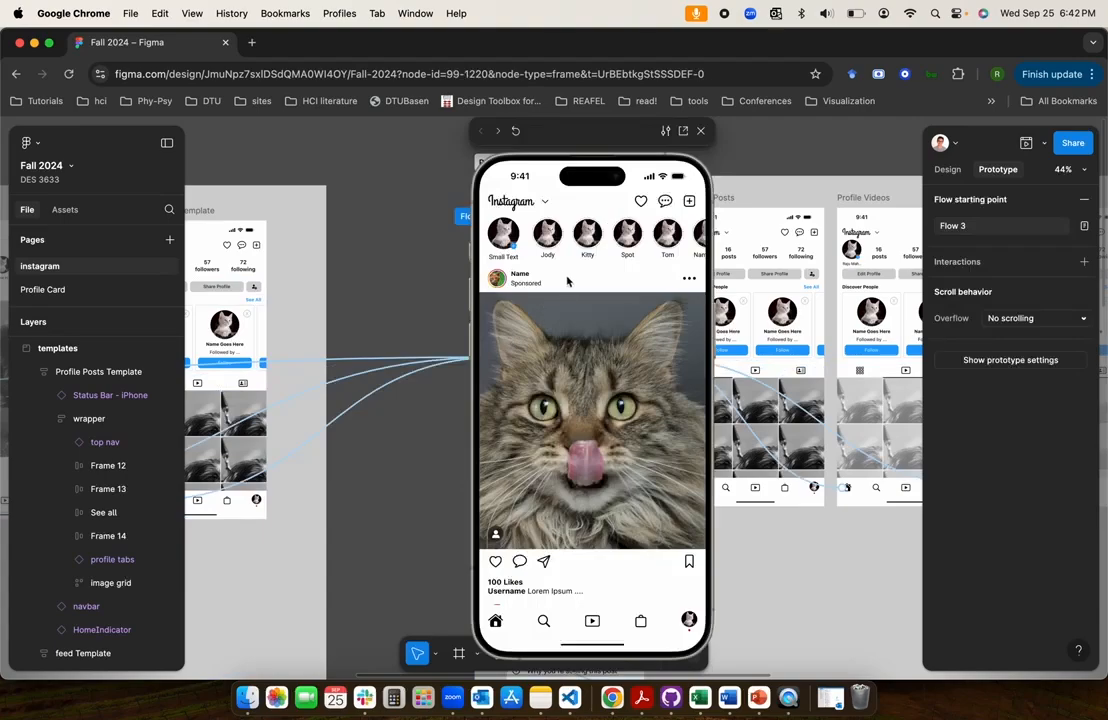
# Test the double-tap like on the first cat post in the preview, and scroll the feed
pyautogui.click(574, 203)
pyautogui.doubleClick(586, 422)
pyautogui.scroll(-5, 594, 422)
pyautogui.scroll(5, 585, 404)
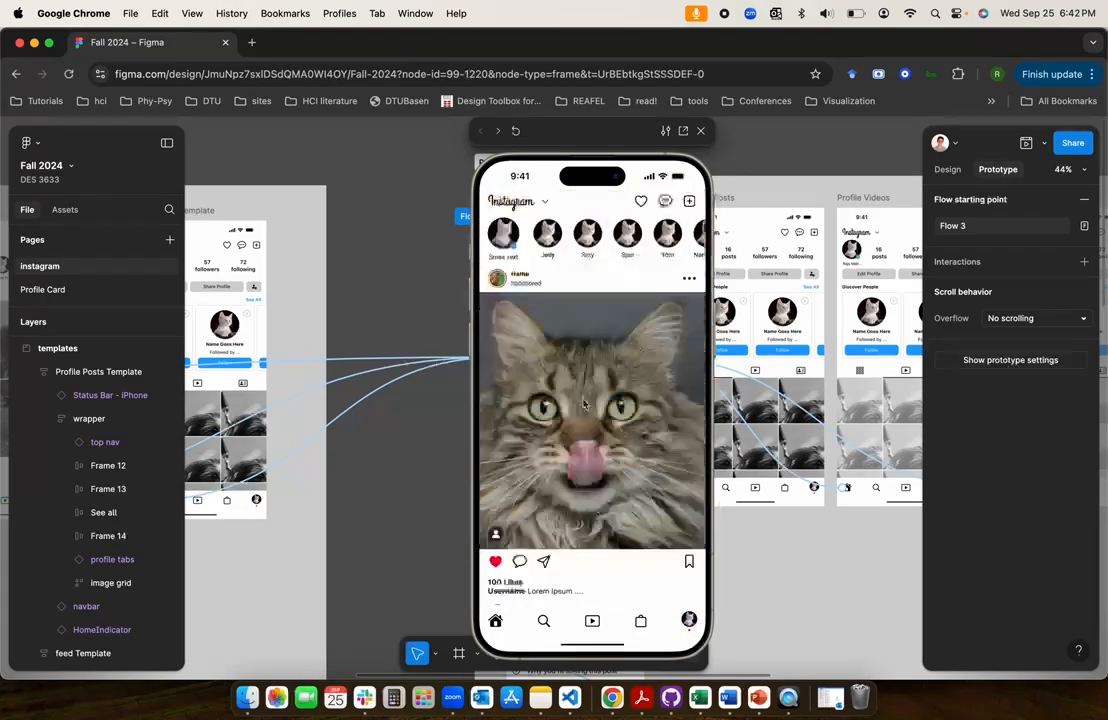
# Restart the prototype twice and retest single and double taps on the first post's image
pyautogui.click(516, 131)
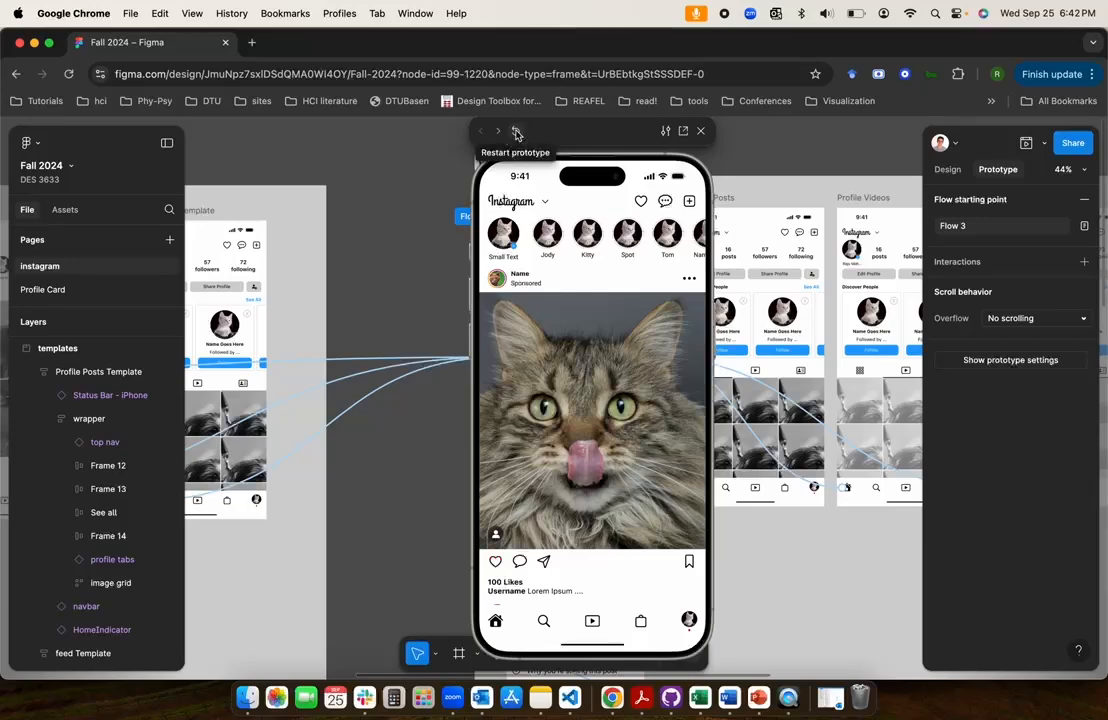
pyautogui.doubleClick(590, 424)
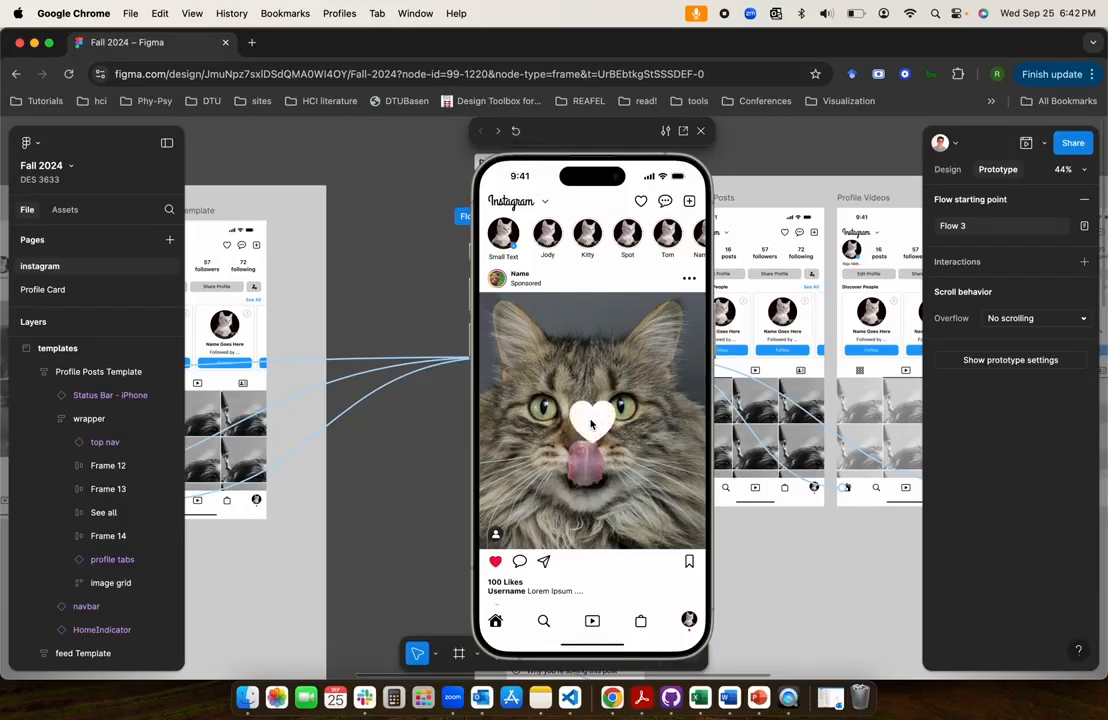
pyautogui.click(516, 132)
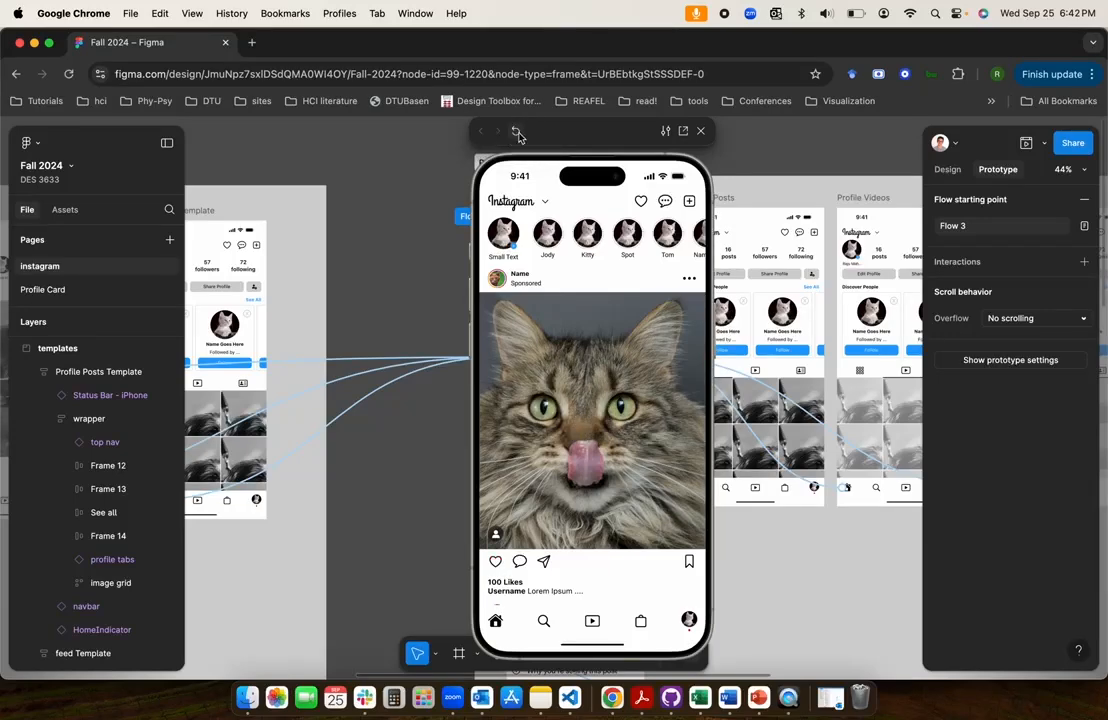
pyautogui.doubleClick(592, 428)
pyautogui.click(594, 408)
pyautogui.doubleClick(580, 452)
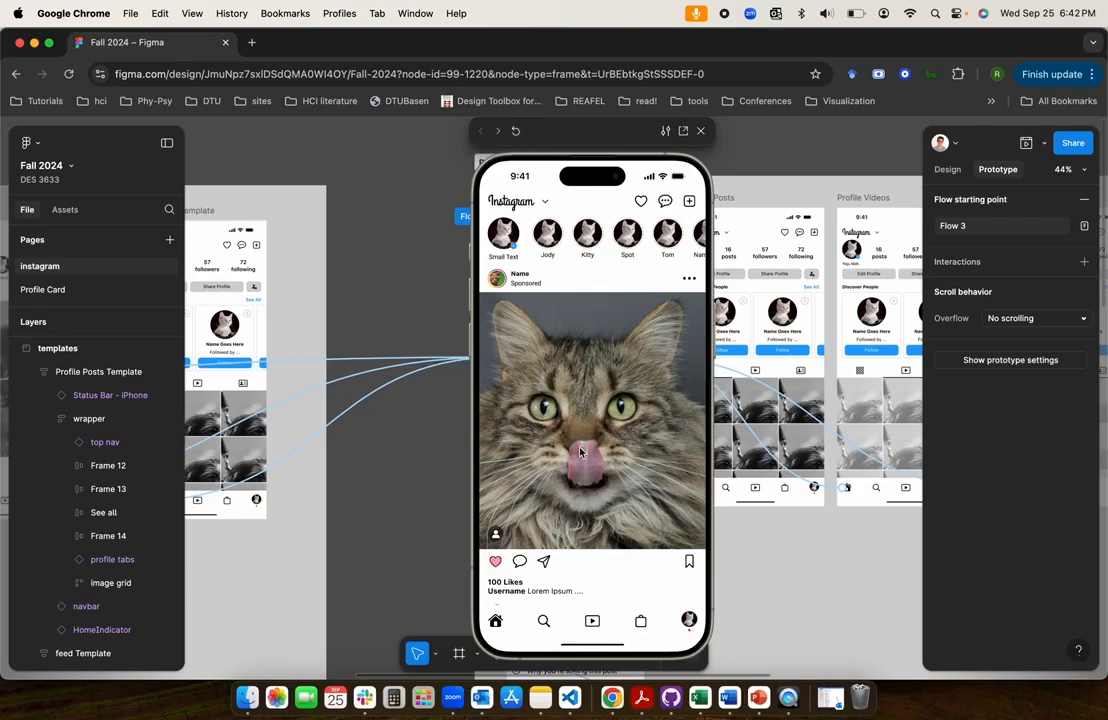
# Restart the prototype, like the first post, unlike it with its highlighted like button, and like it again
pyautogui.click(515, 131)
pyautogui.doubleClick(555, 390)
pyautogui.click(496, 563)
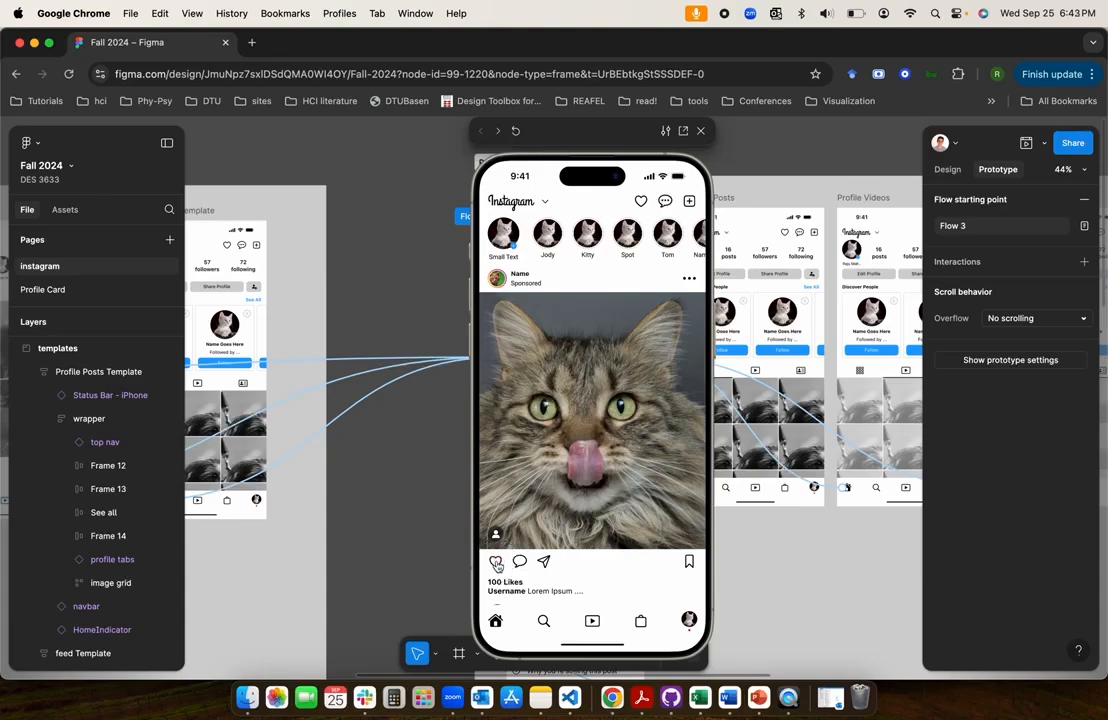
pyautogui.doubleClick(588, 395)
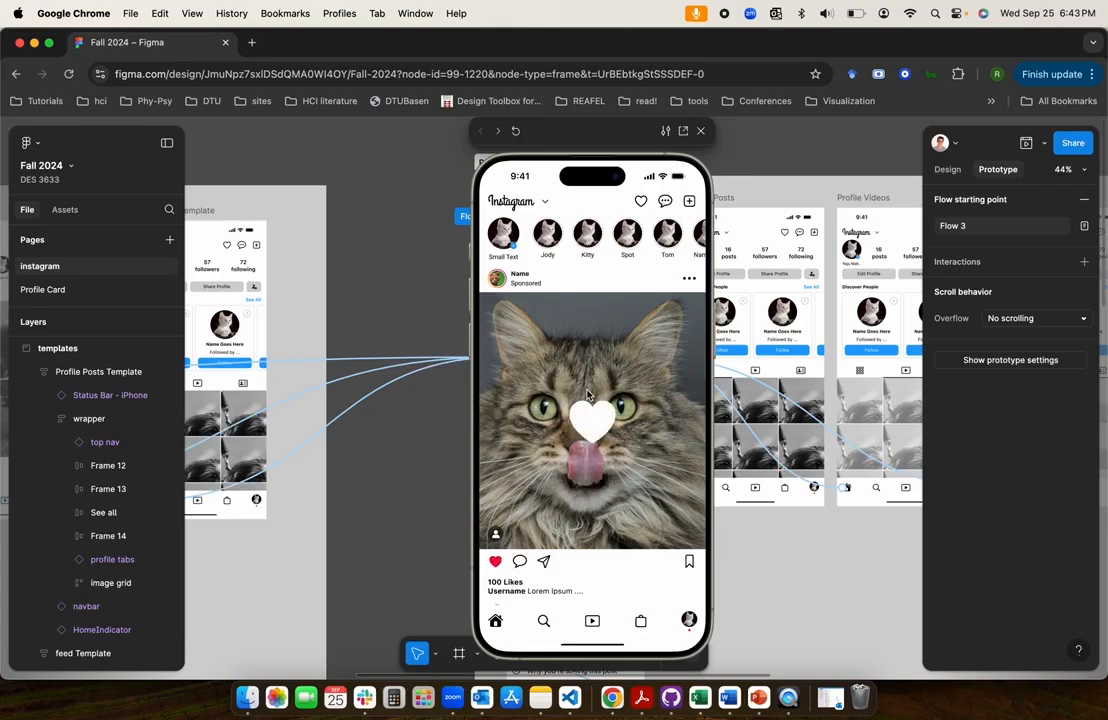
# Test the double-tap like on the orange cat post and the calico kitten post further down the feed
pyautogui.scroll(-5, 590, 370)
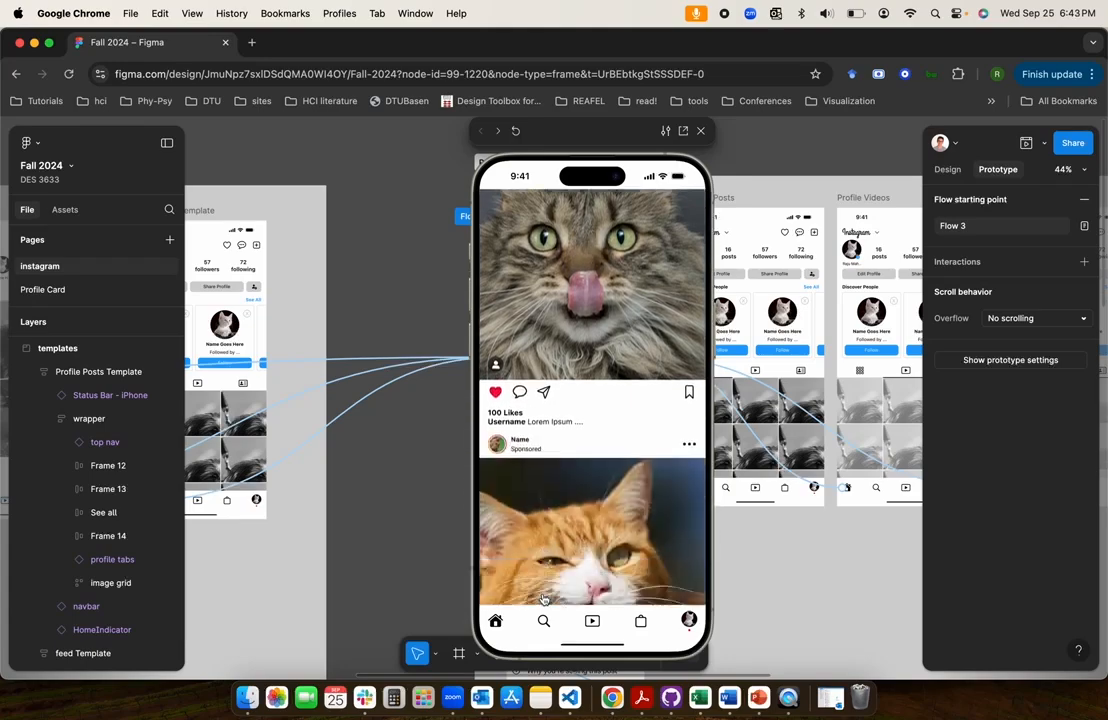
pyautogui.doubleClick(592, 302)
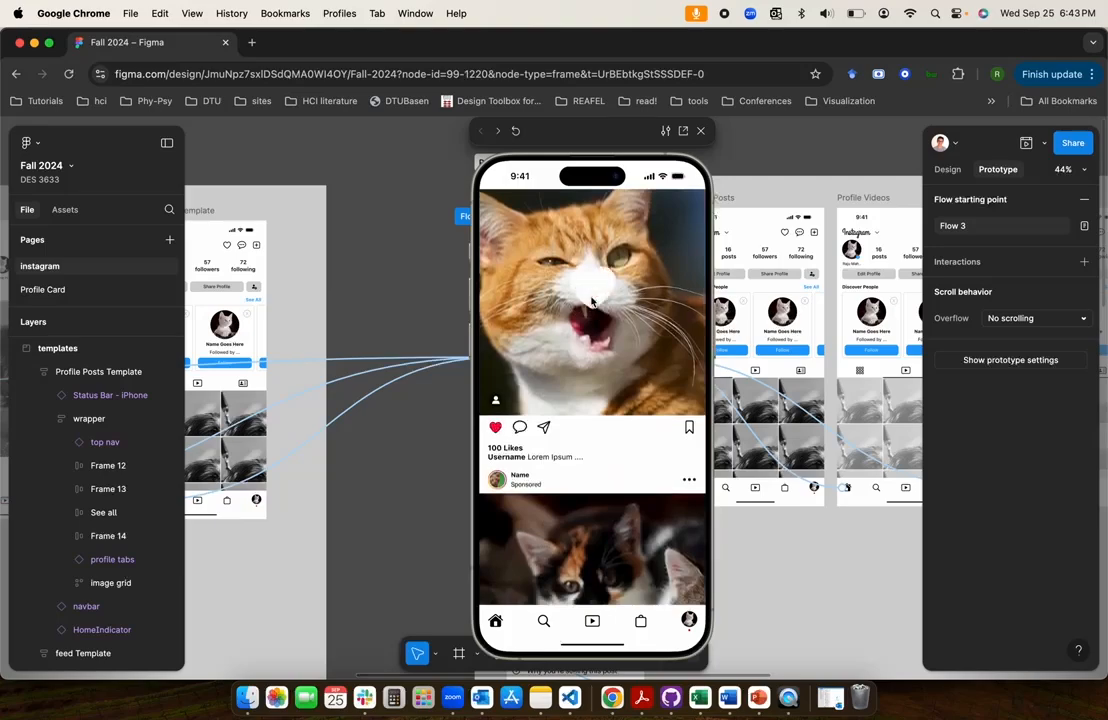
pyautogui.scroll(-2, 578, 477)
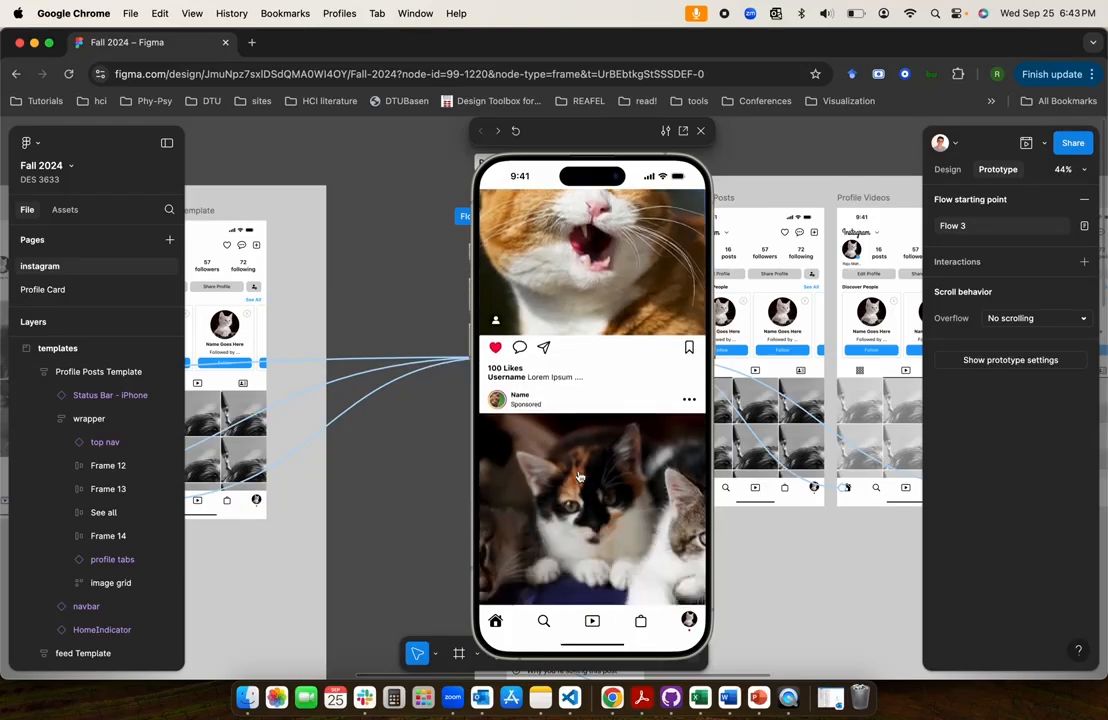
pyautogui.doubleClick(578, 477)
pyautogui.scroll(-3, 578, 477)
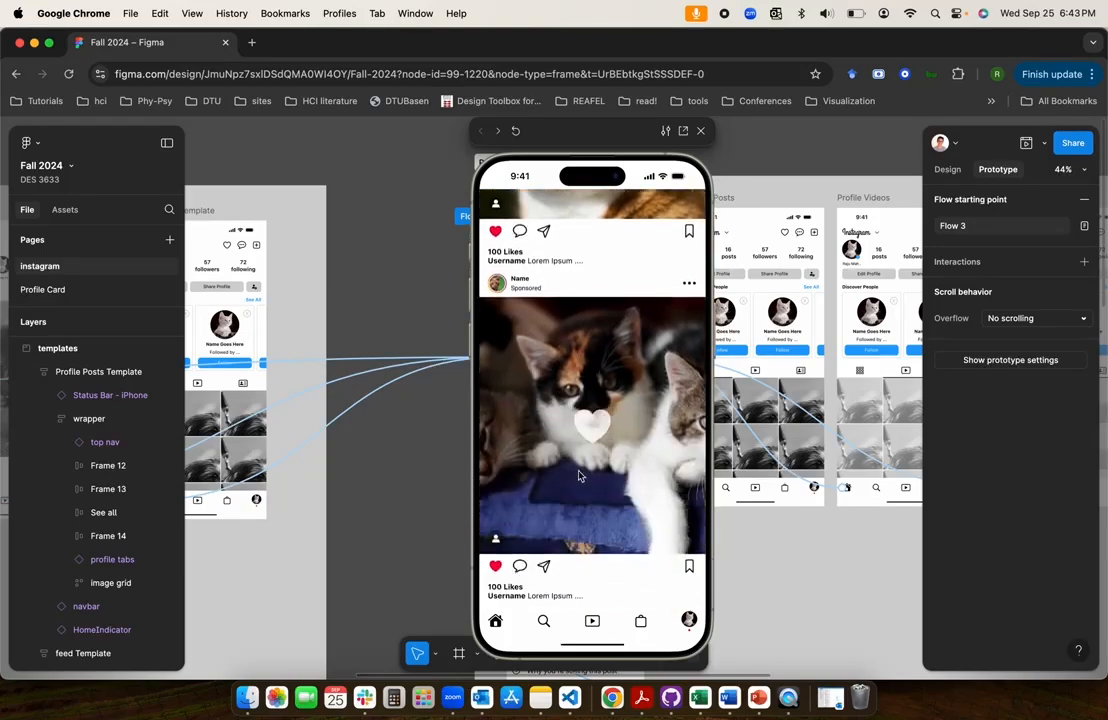
# Review the liked posts in the feed preview and unlike the first cat post with its highlighted like button
pyautogui.scroll(10, 578, 477)
pyautogui.scroll(-8, 578, 477)
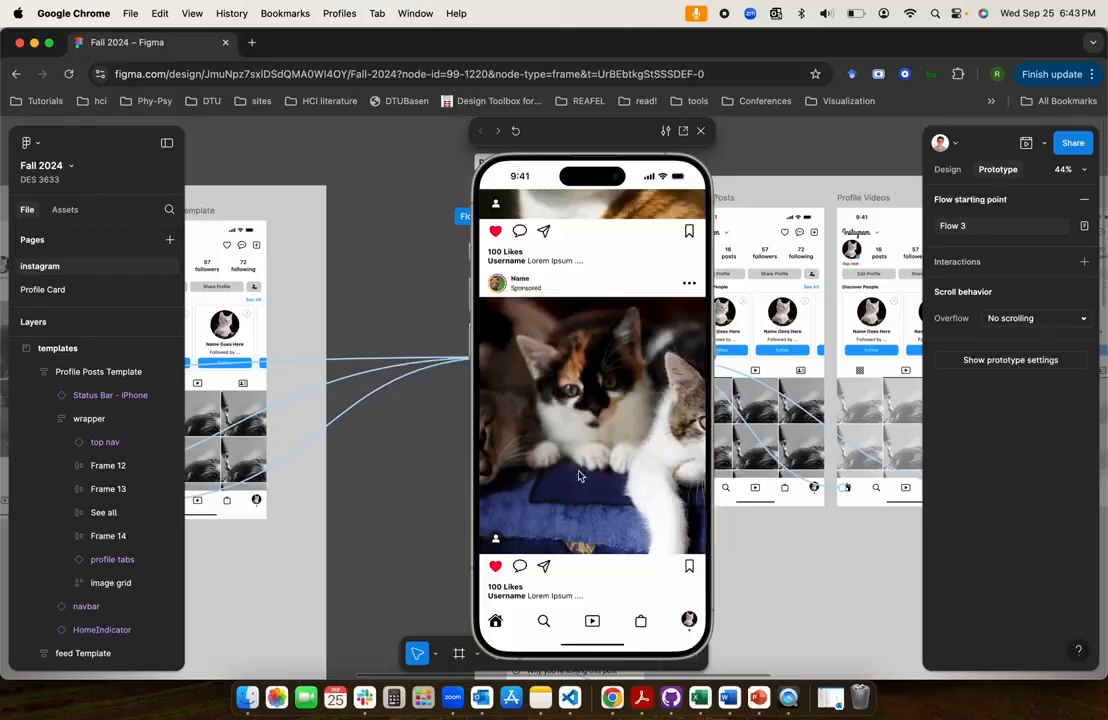
pyautogui.scroll(10, 578, 477)
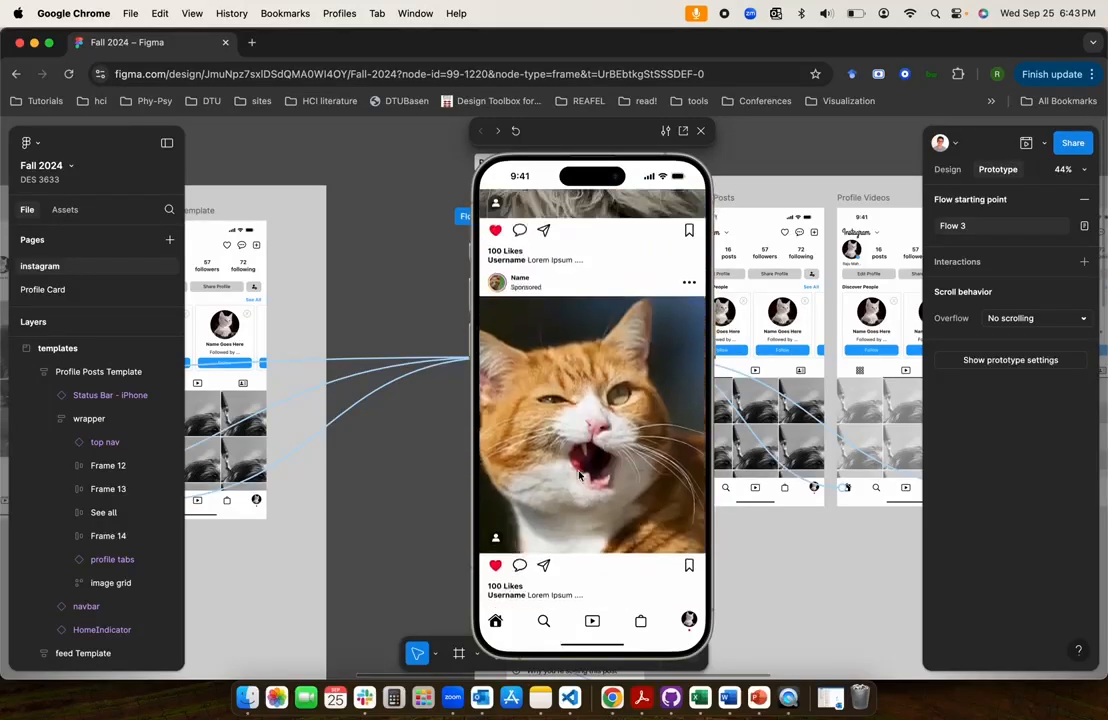
pyautogui.scroll(-4, 578, 477)
pyautogui.click(496, 485)
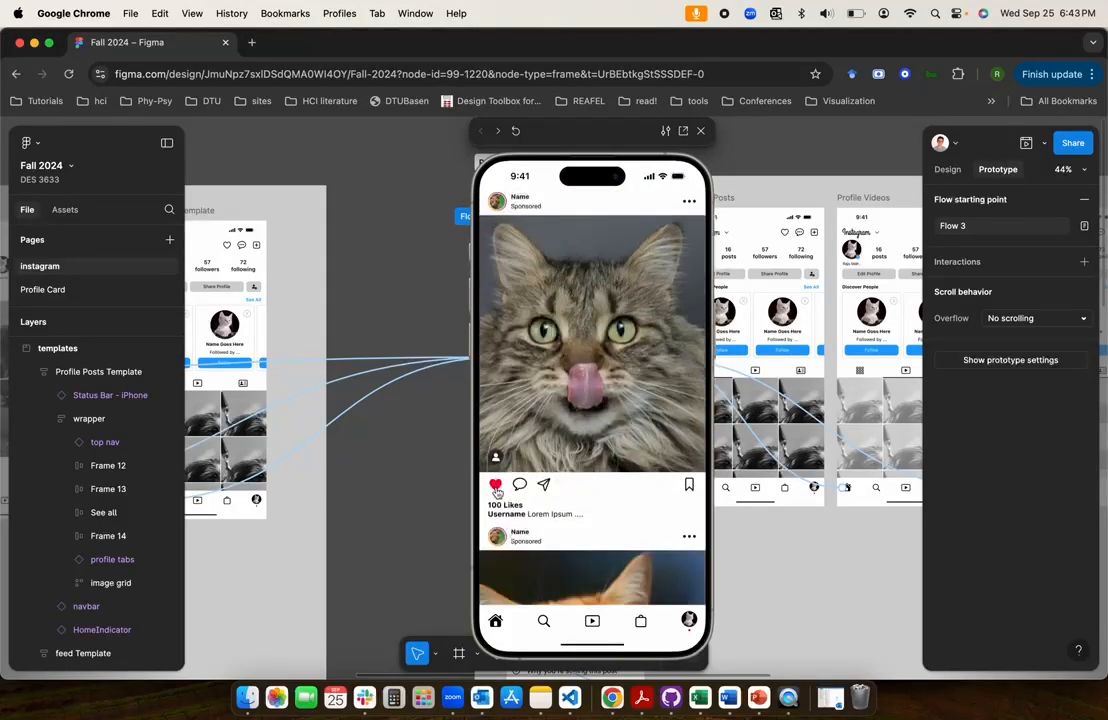
pyautogui.scroll(-14, 497, 492)
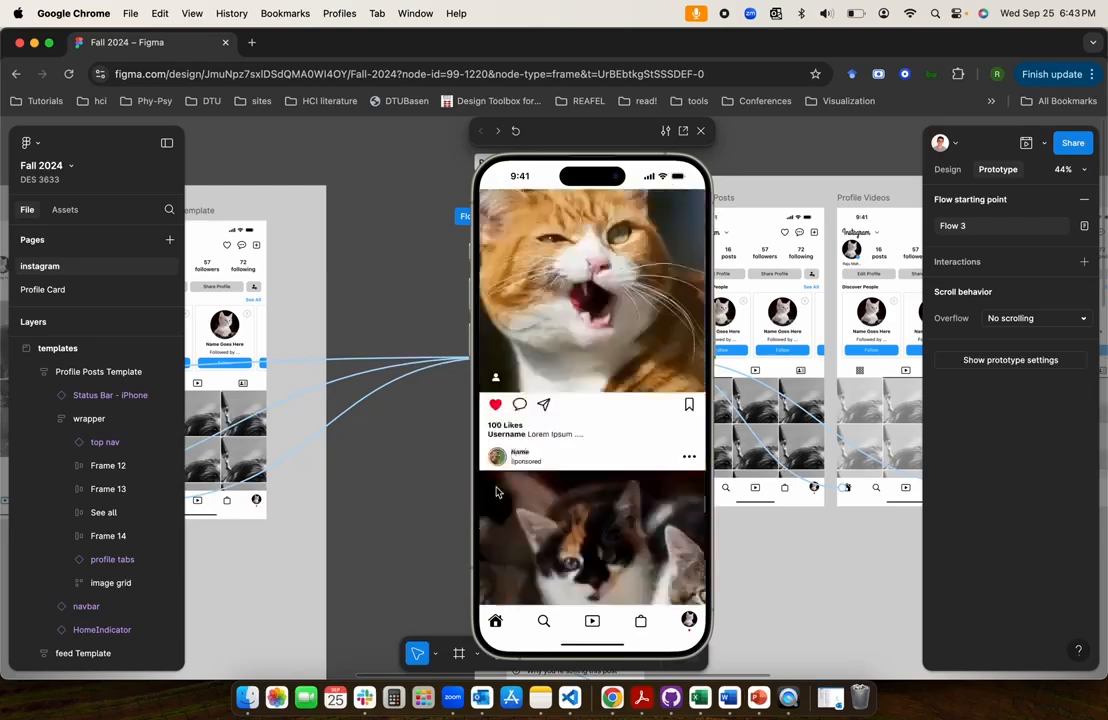